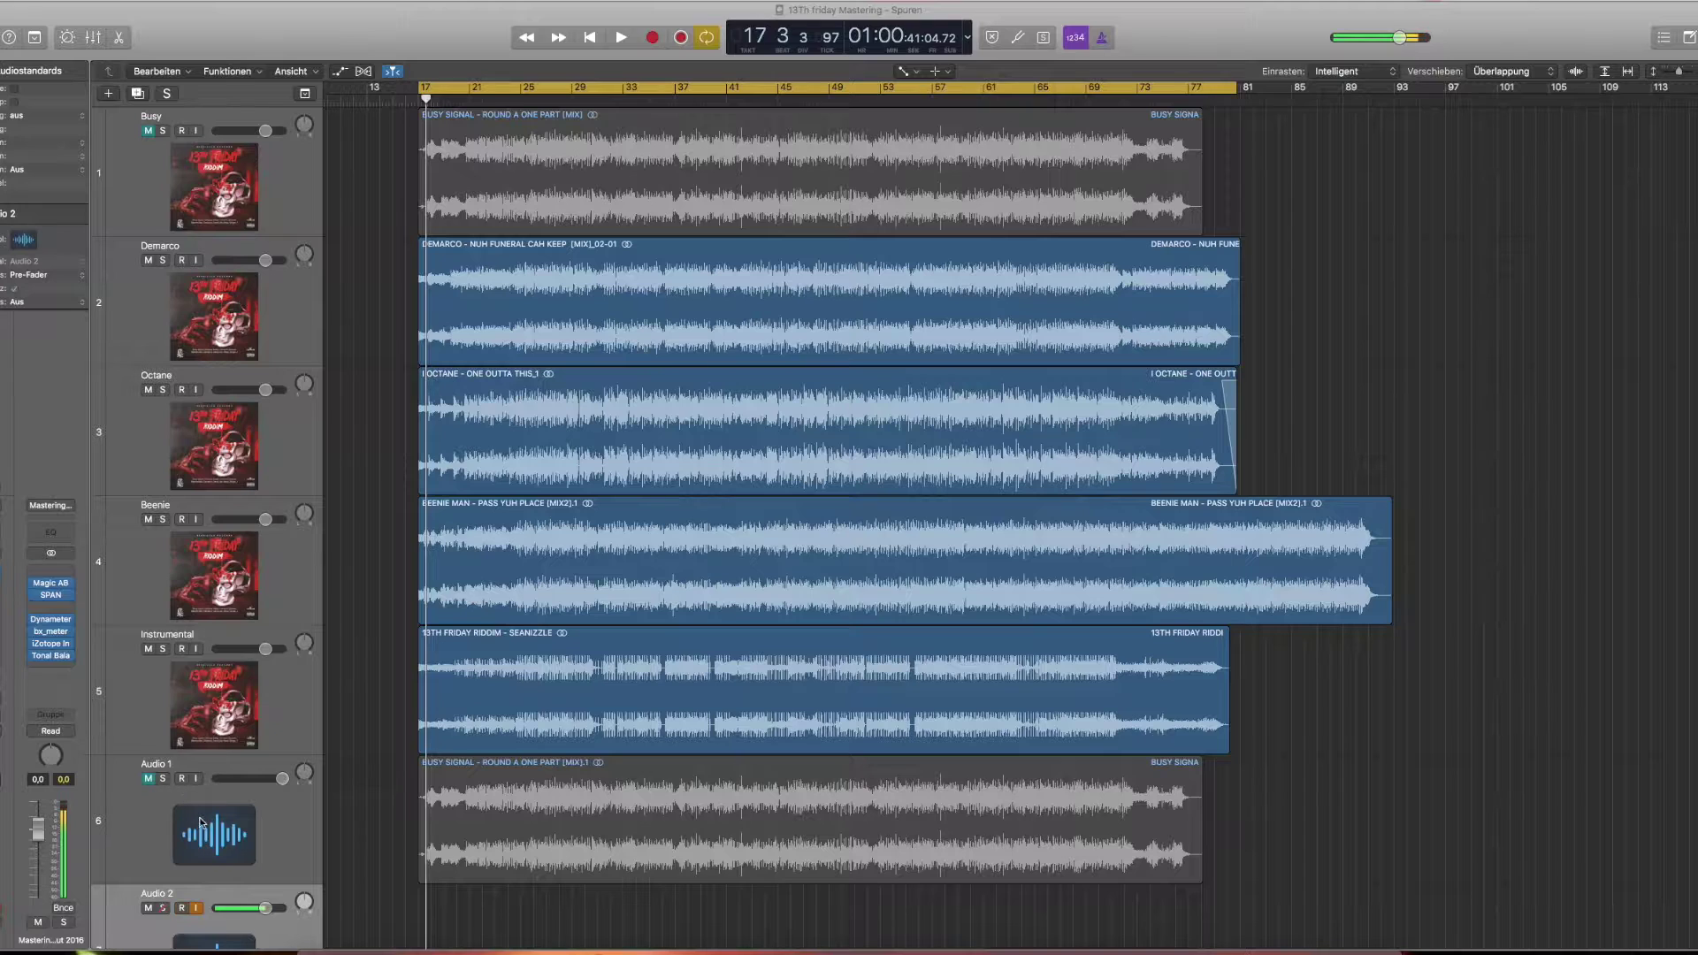
# Solo the Audio 1 track and play the unmastered mix from about bar 23, stopping after a short passage.
pyautogui.click(163, 779)
pyautogui.click(501, 95)
pyautogui.press('space')
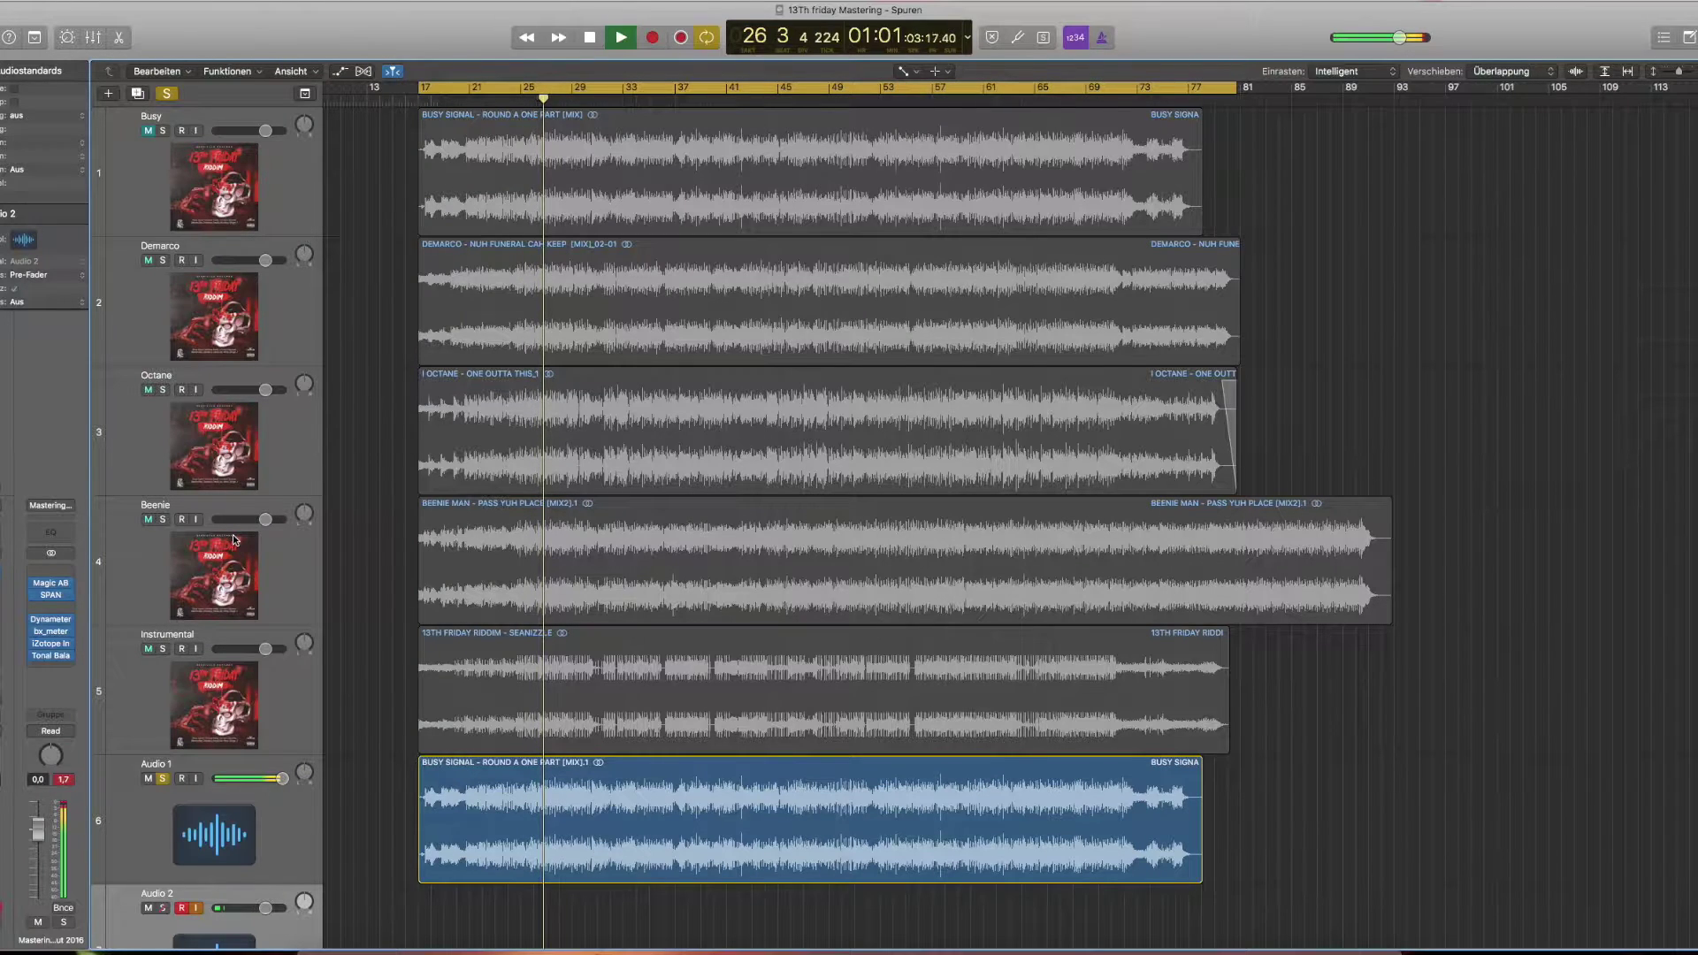
pyautogui.press('space')
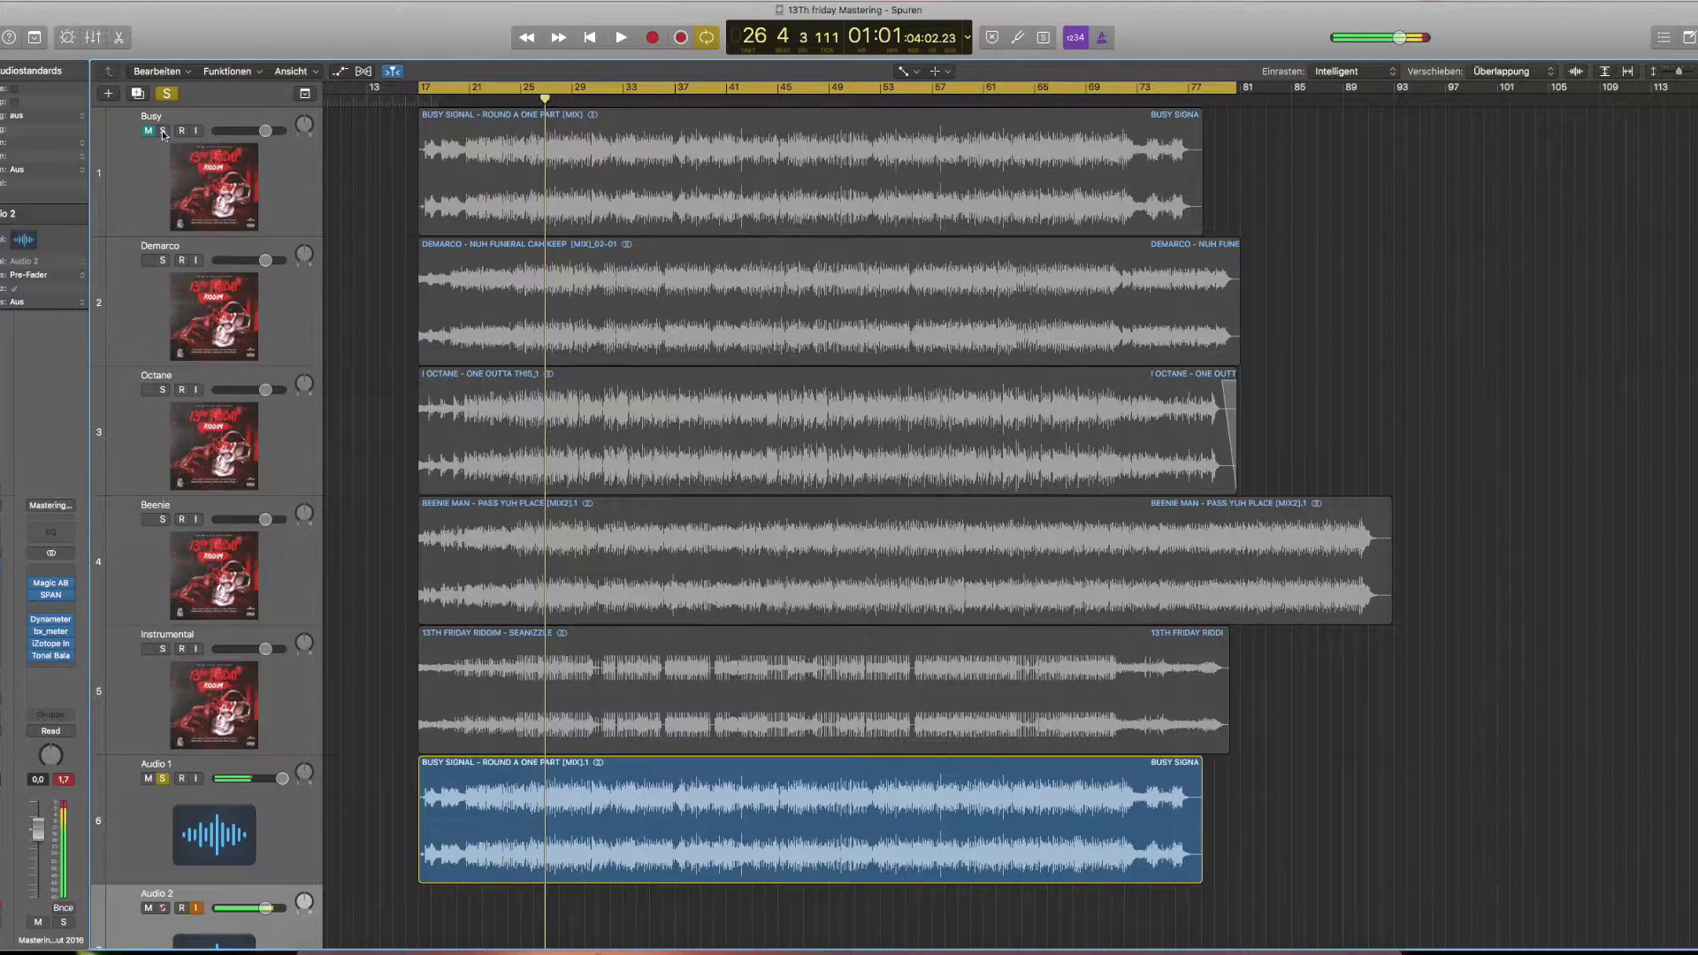
# Compare the Busy track with Audio 1 by soloing them alternately during playback from about bar 25, and stop playback.
pyautogui.click(529, 124)
pyautogui.press('space')
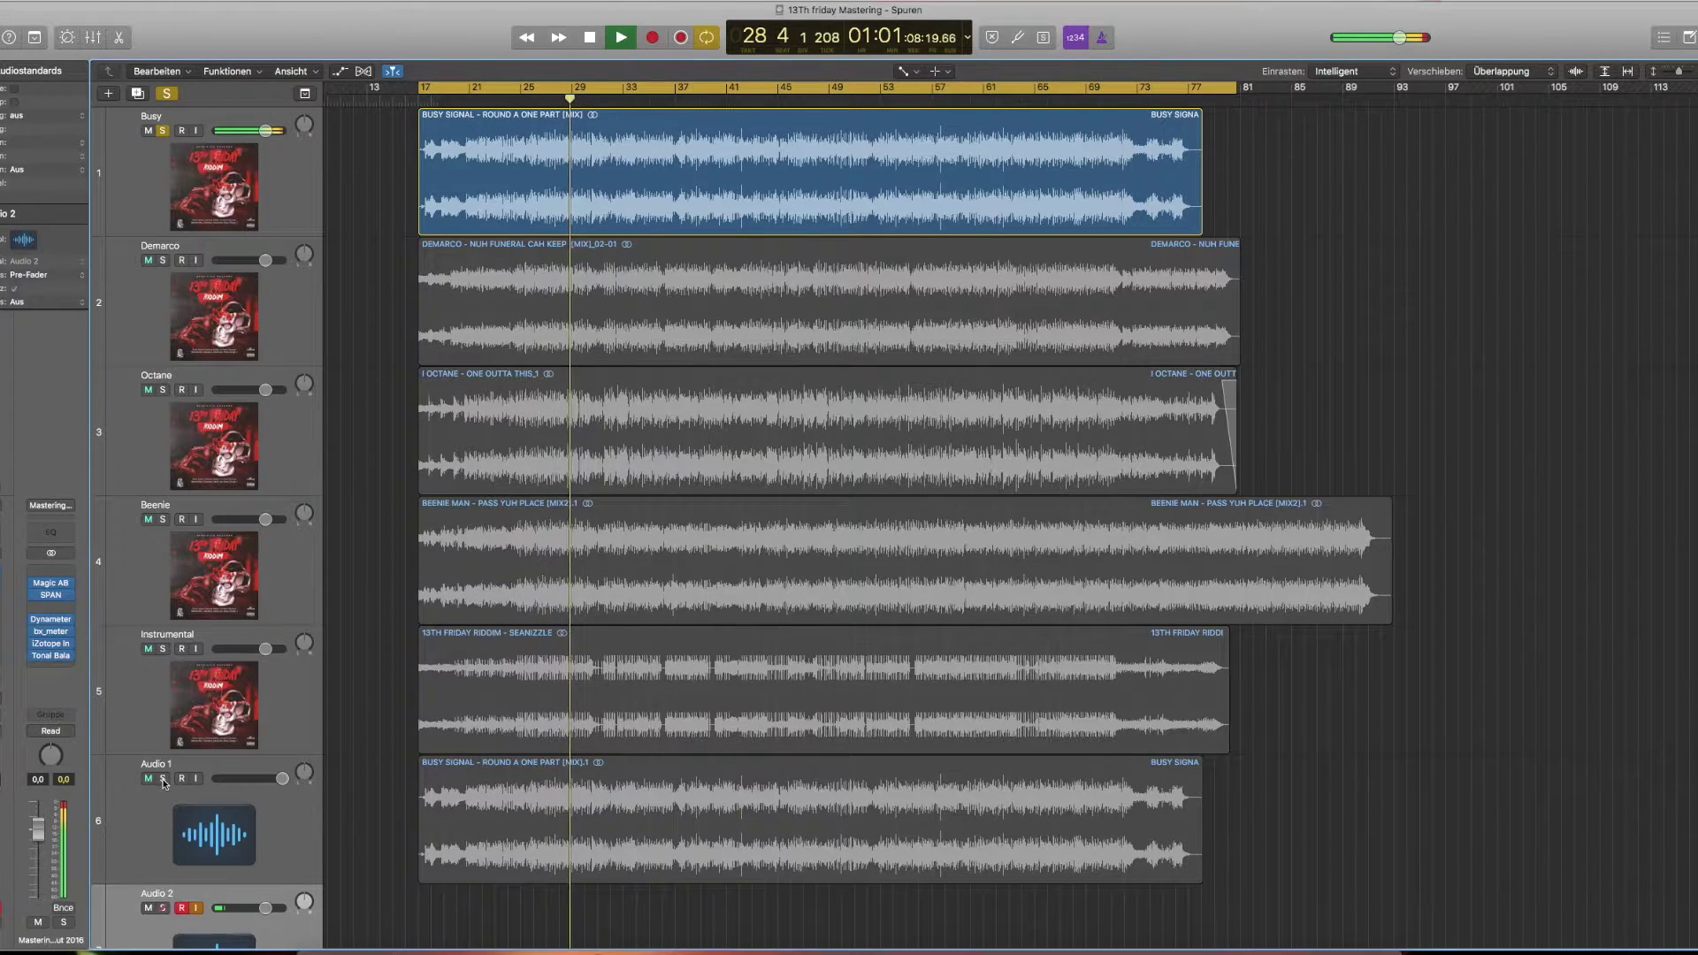
pyautogui.click(308, 790)
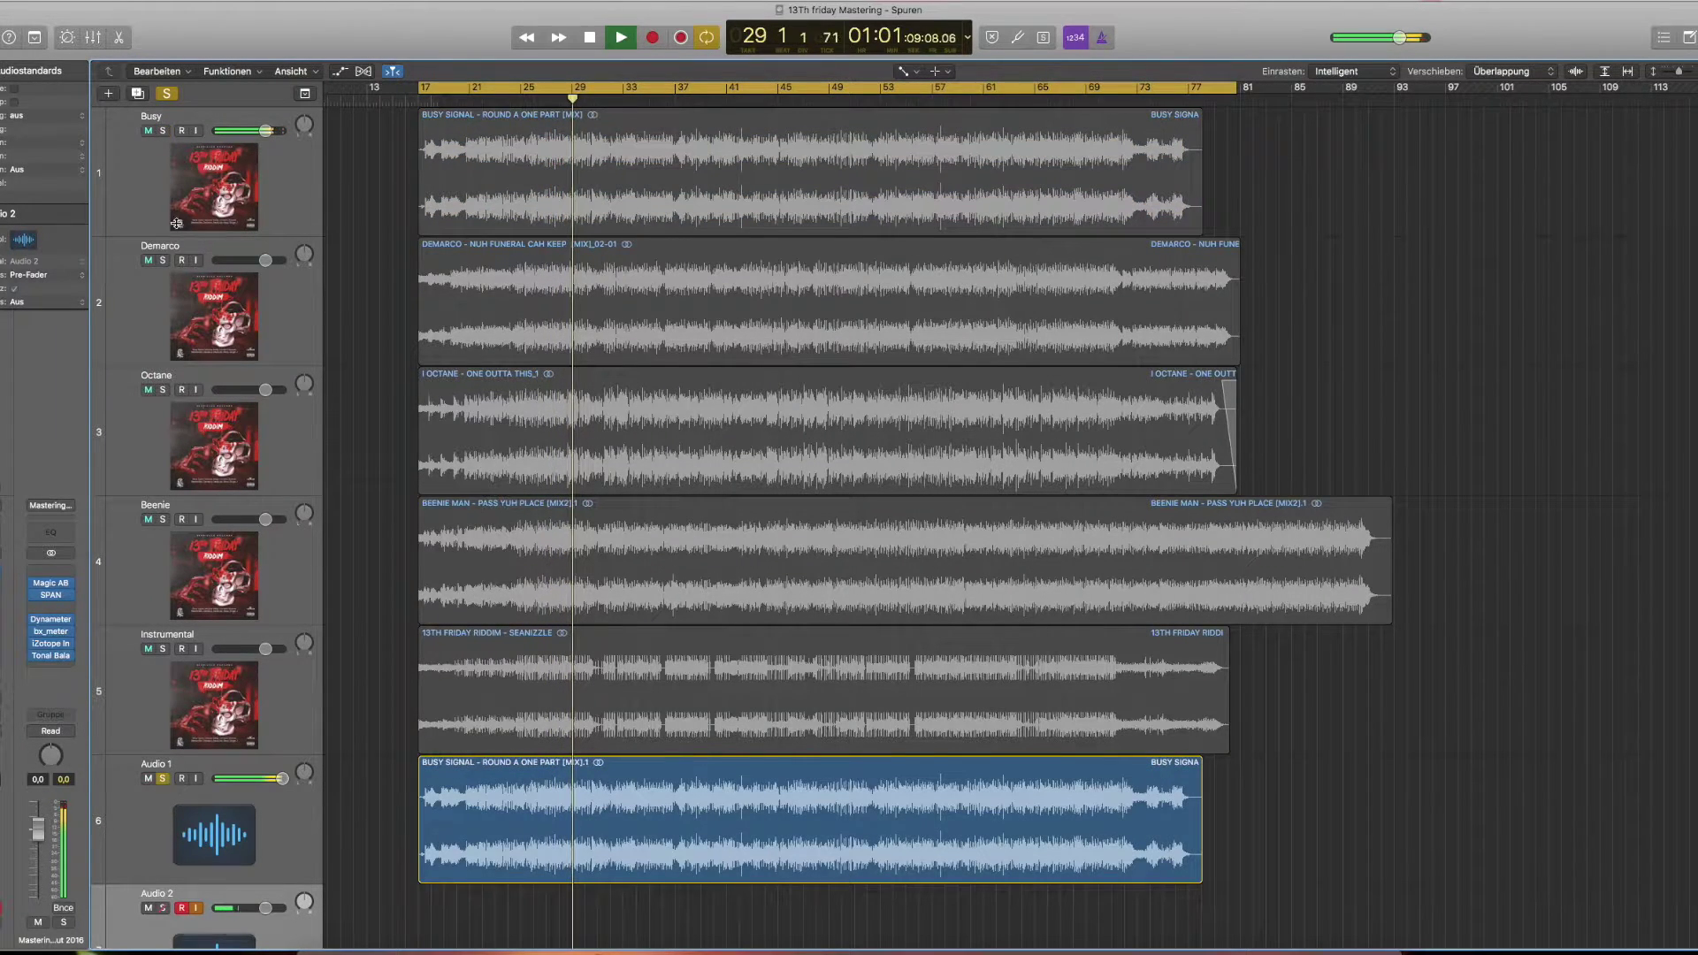
pyautogui.click(163, 132)
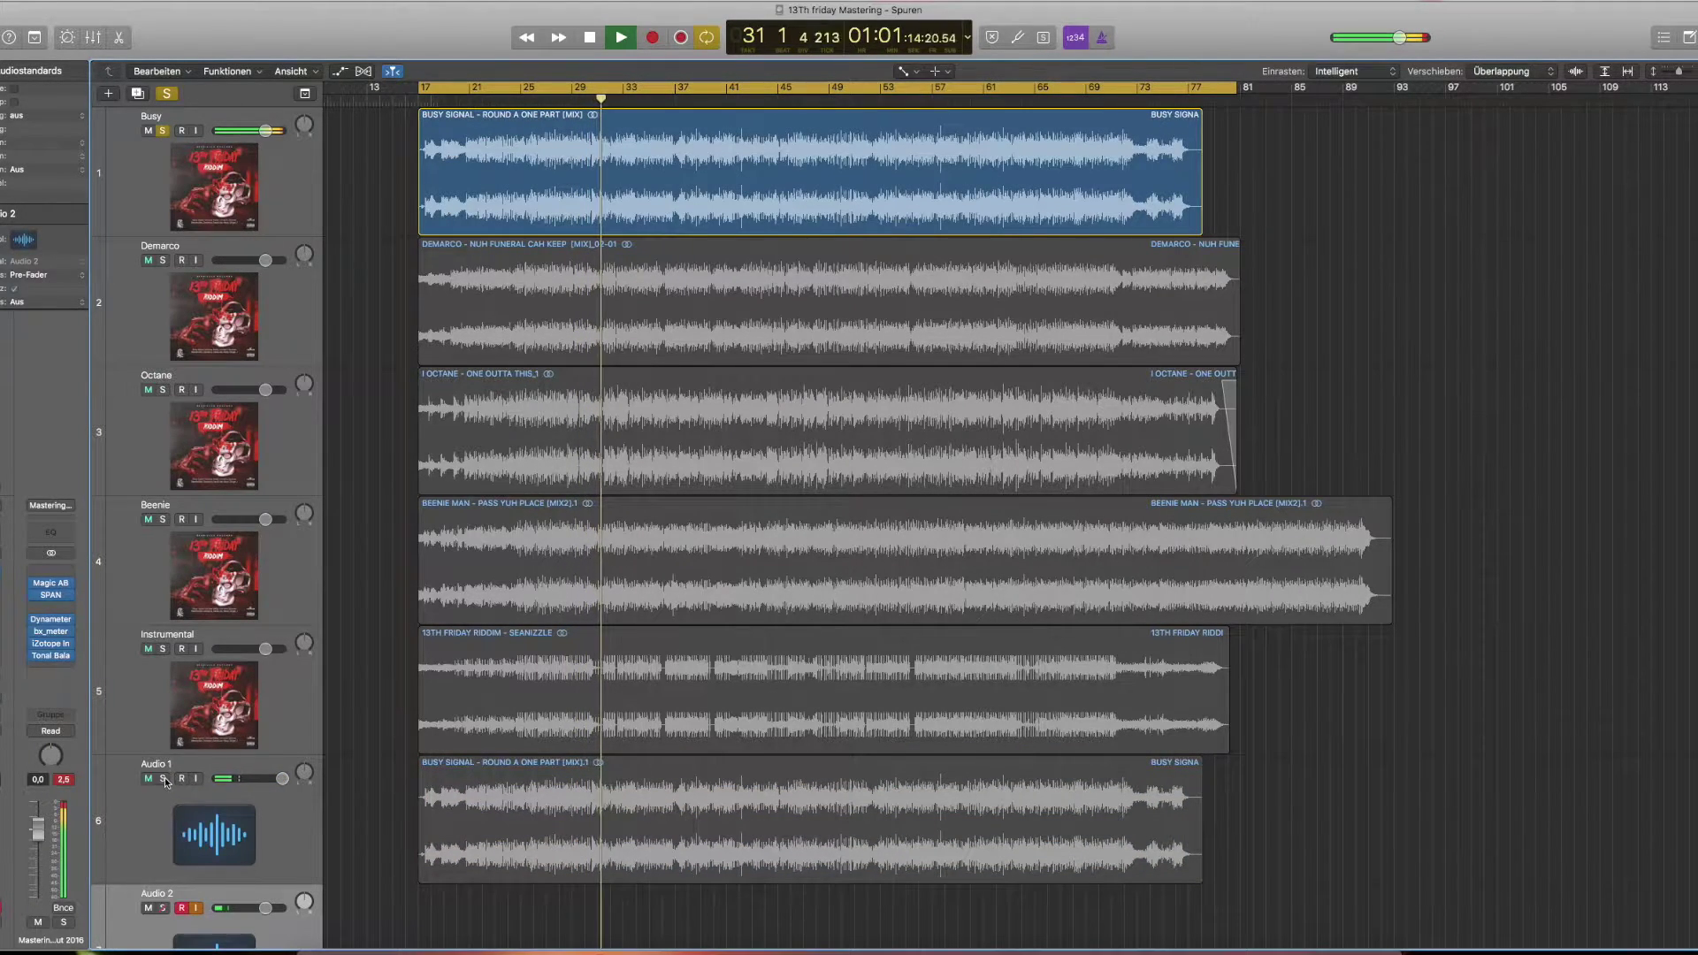
pyautogui.press('super+z')
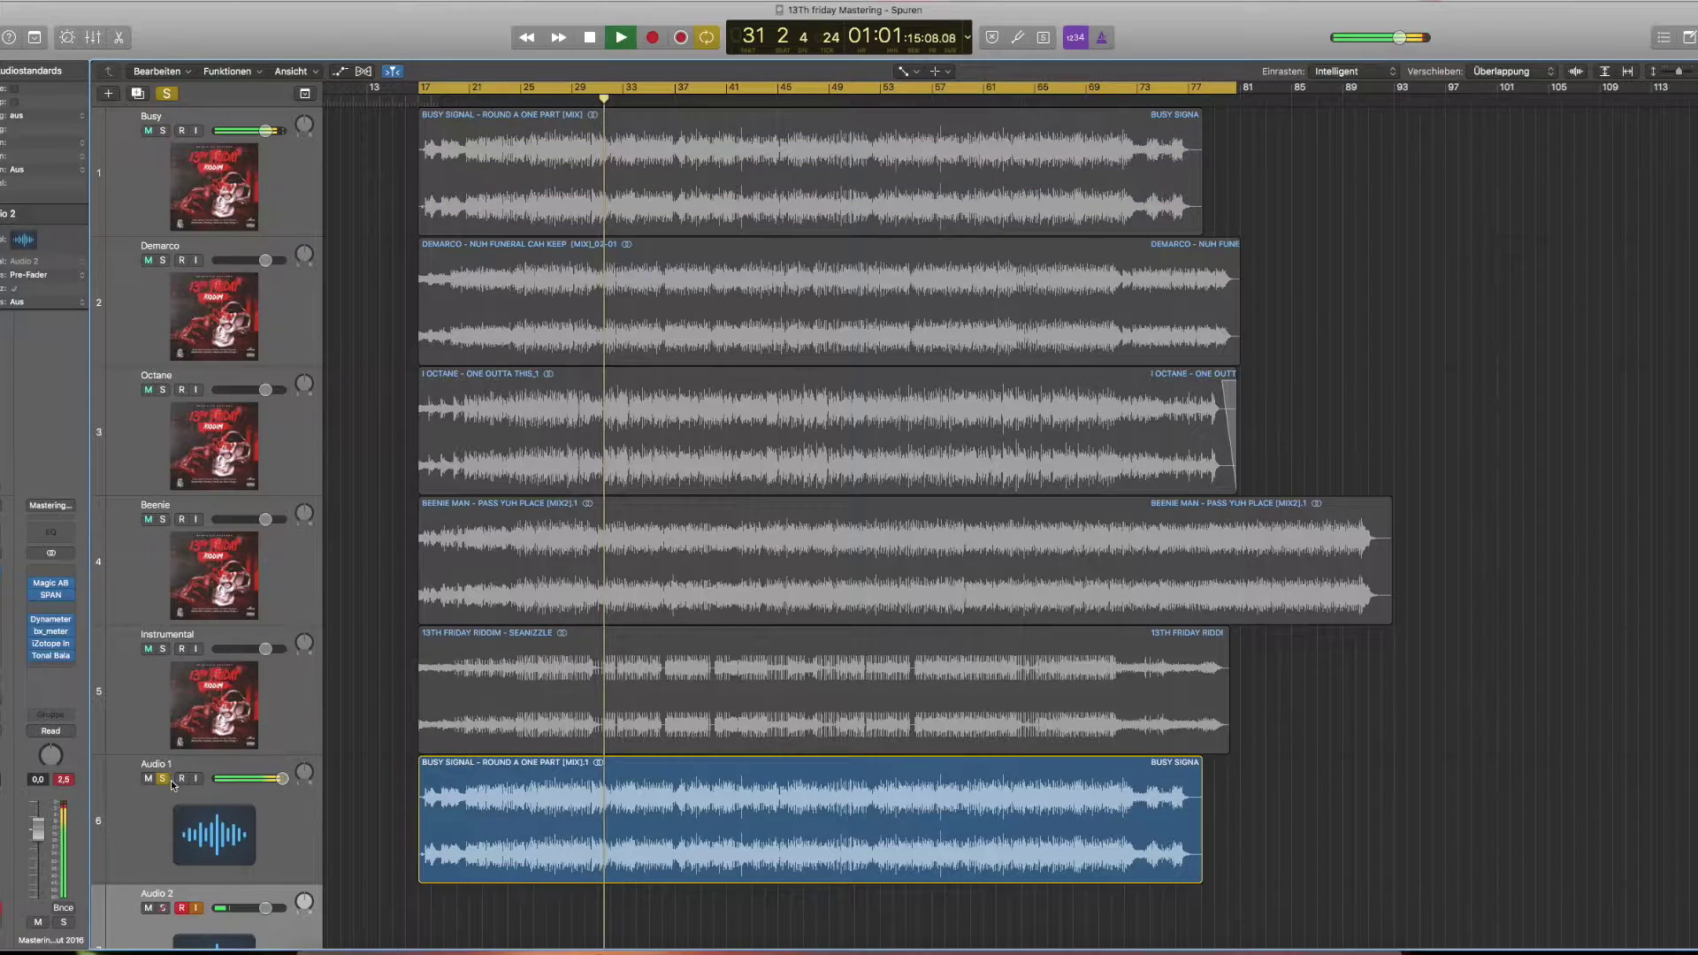
pyautogui.click(164, 132)
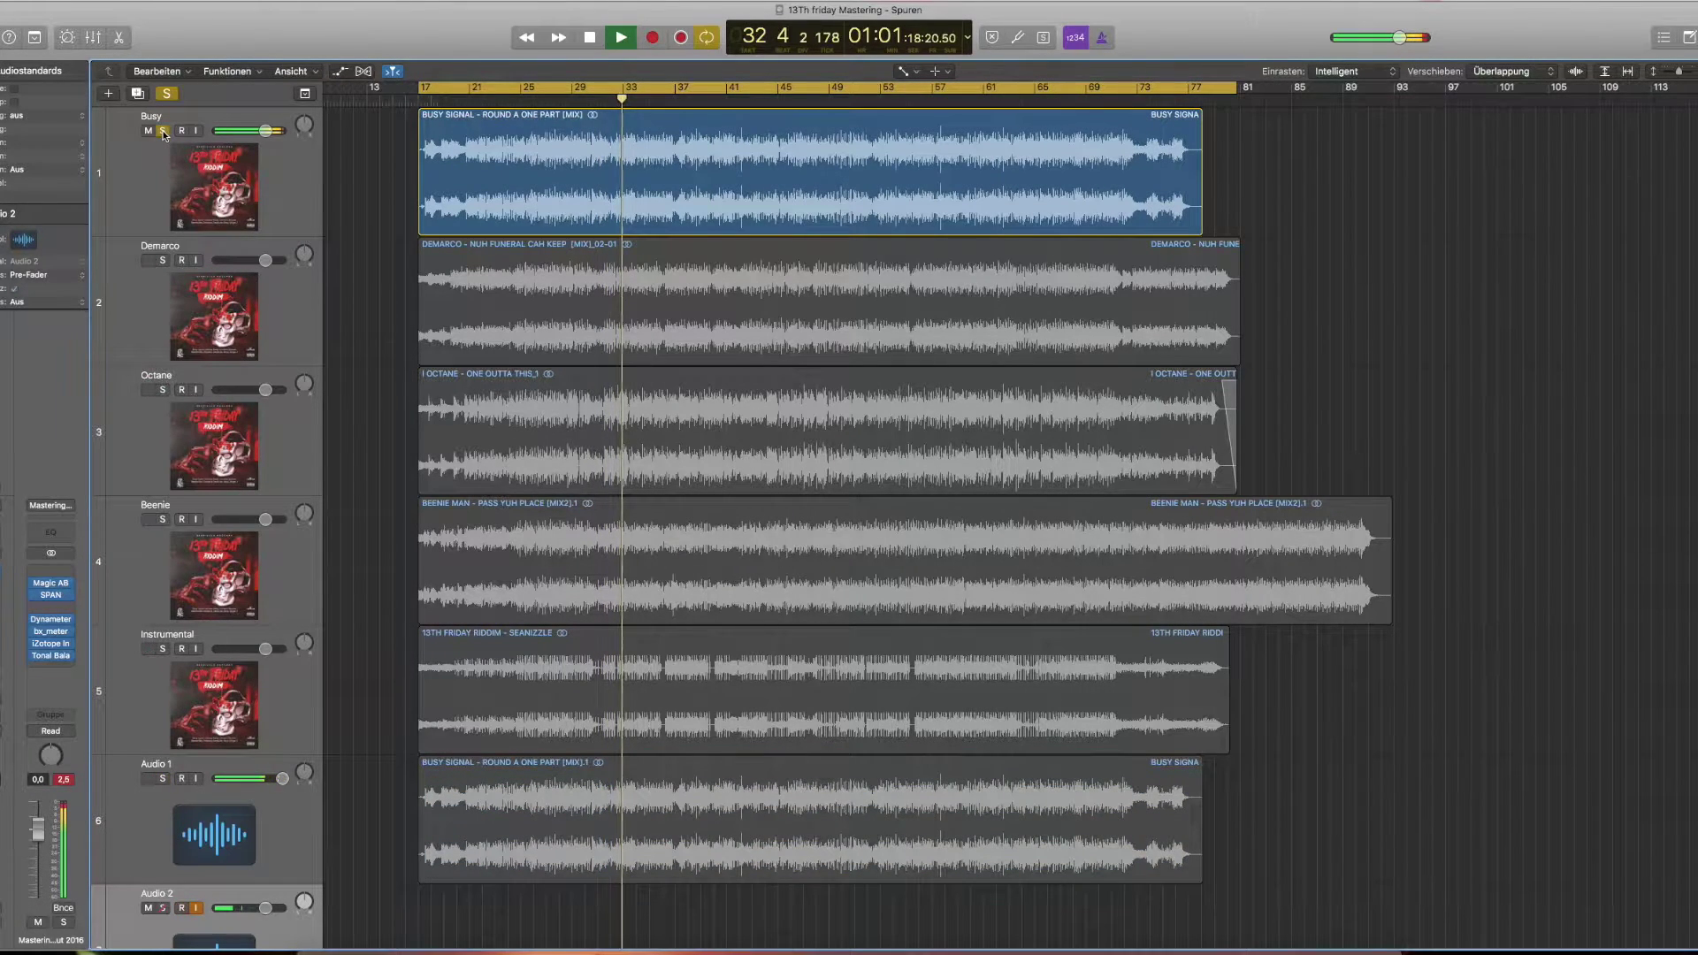
pyautogui.press('space')
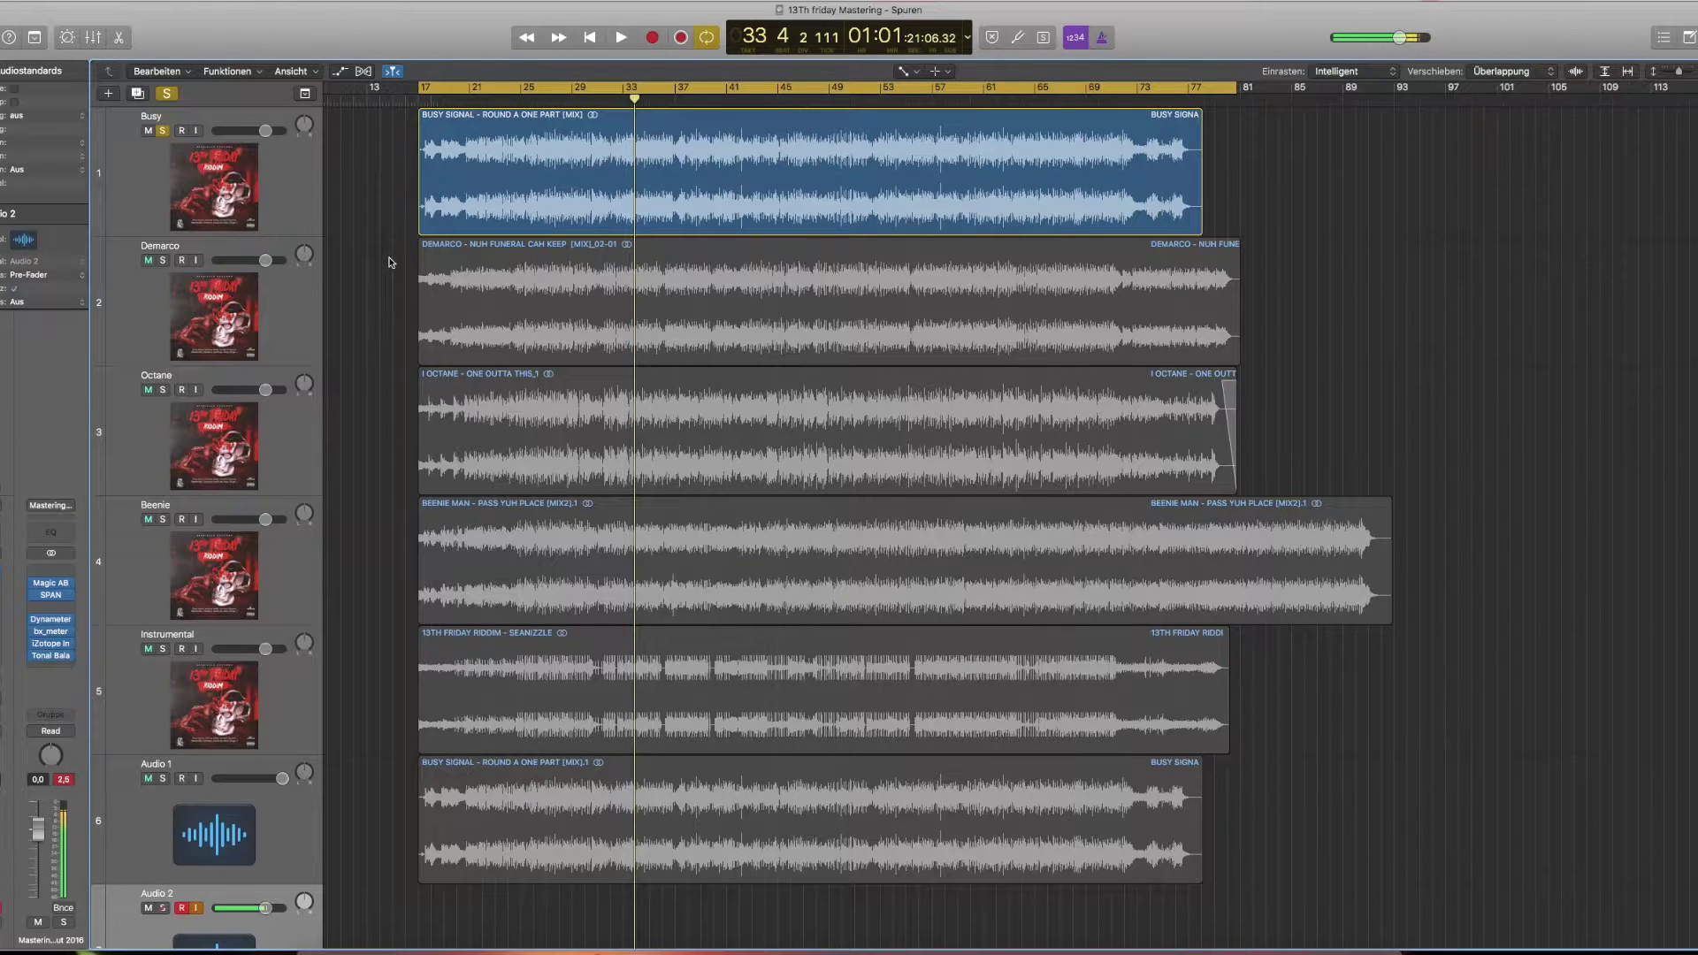
# Play the Busy track from about bar 27 and solo Demarco, Octane, Beenie and Instrumental one after another.
pyautogui.click(550, 115)
pyautogui.press('space')
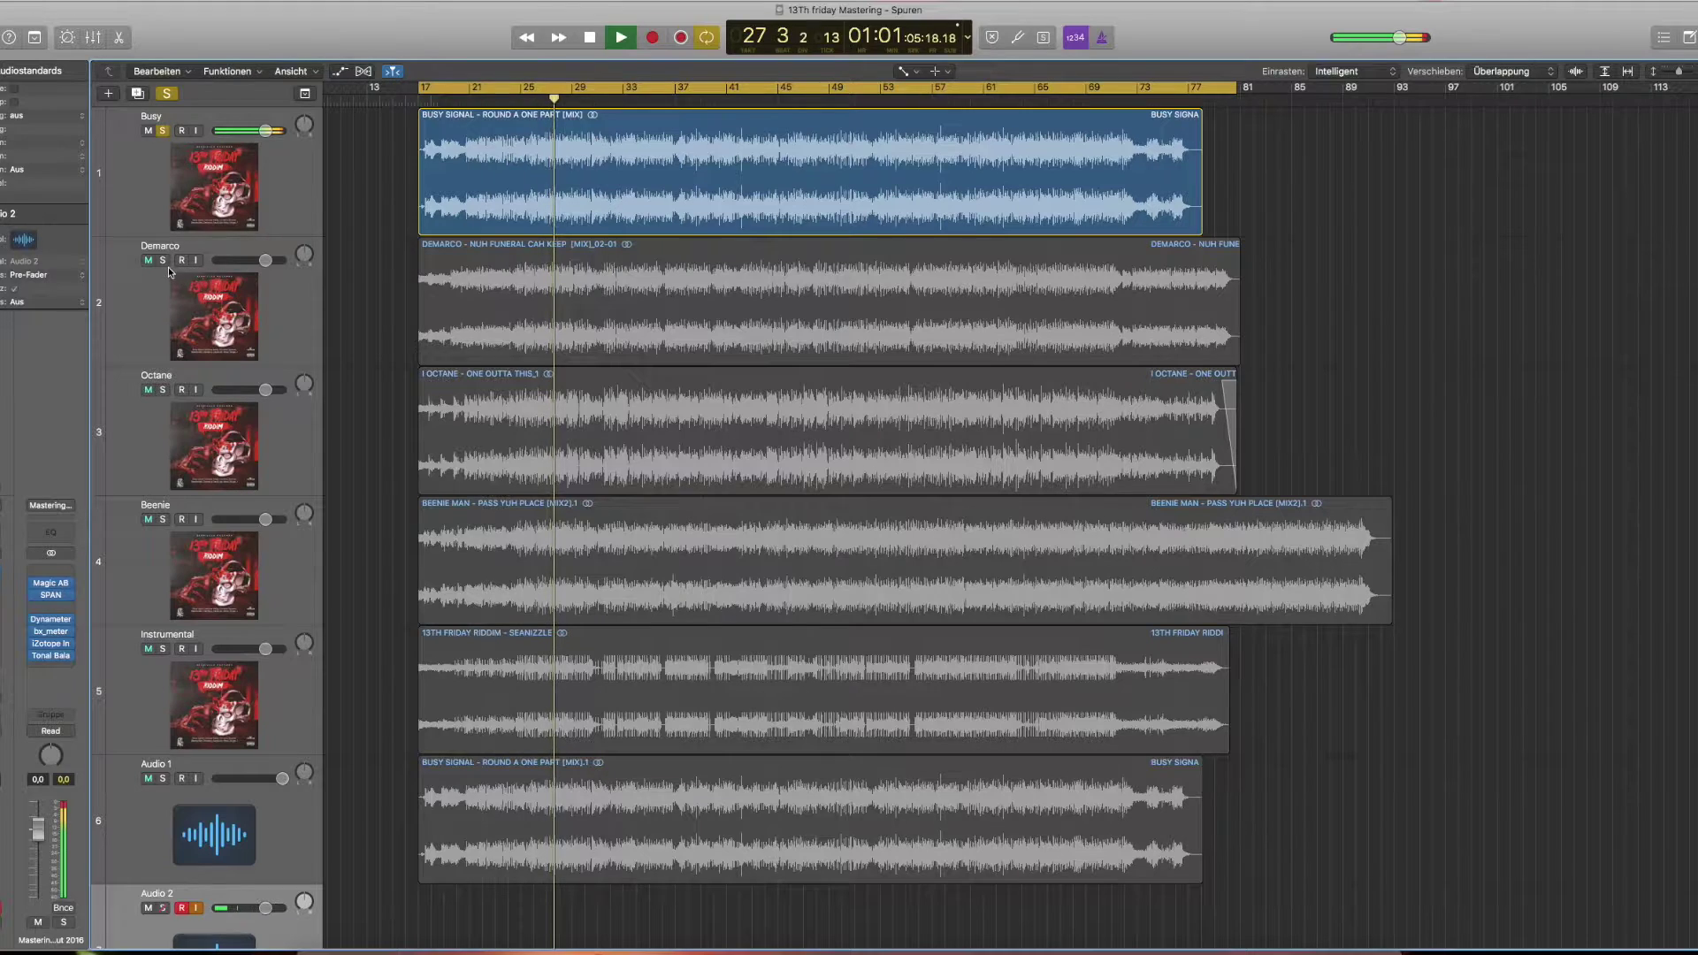
pyautogui.click(164, 261)
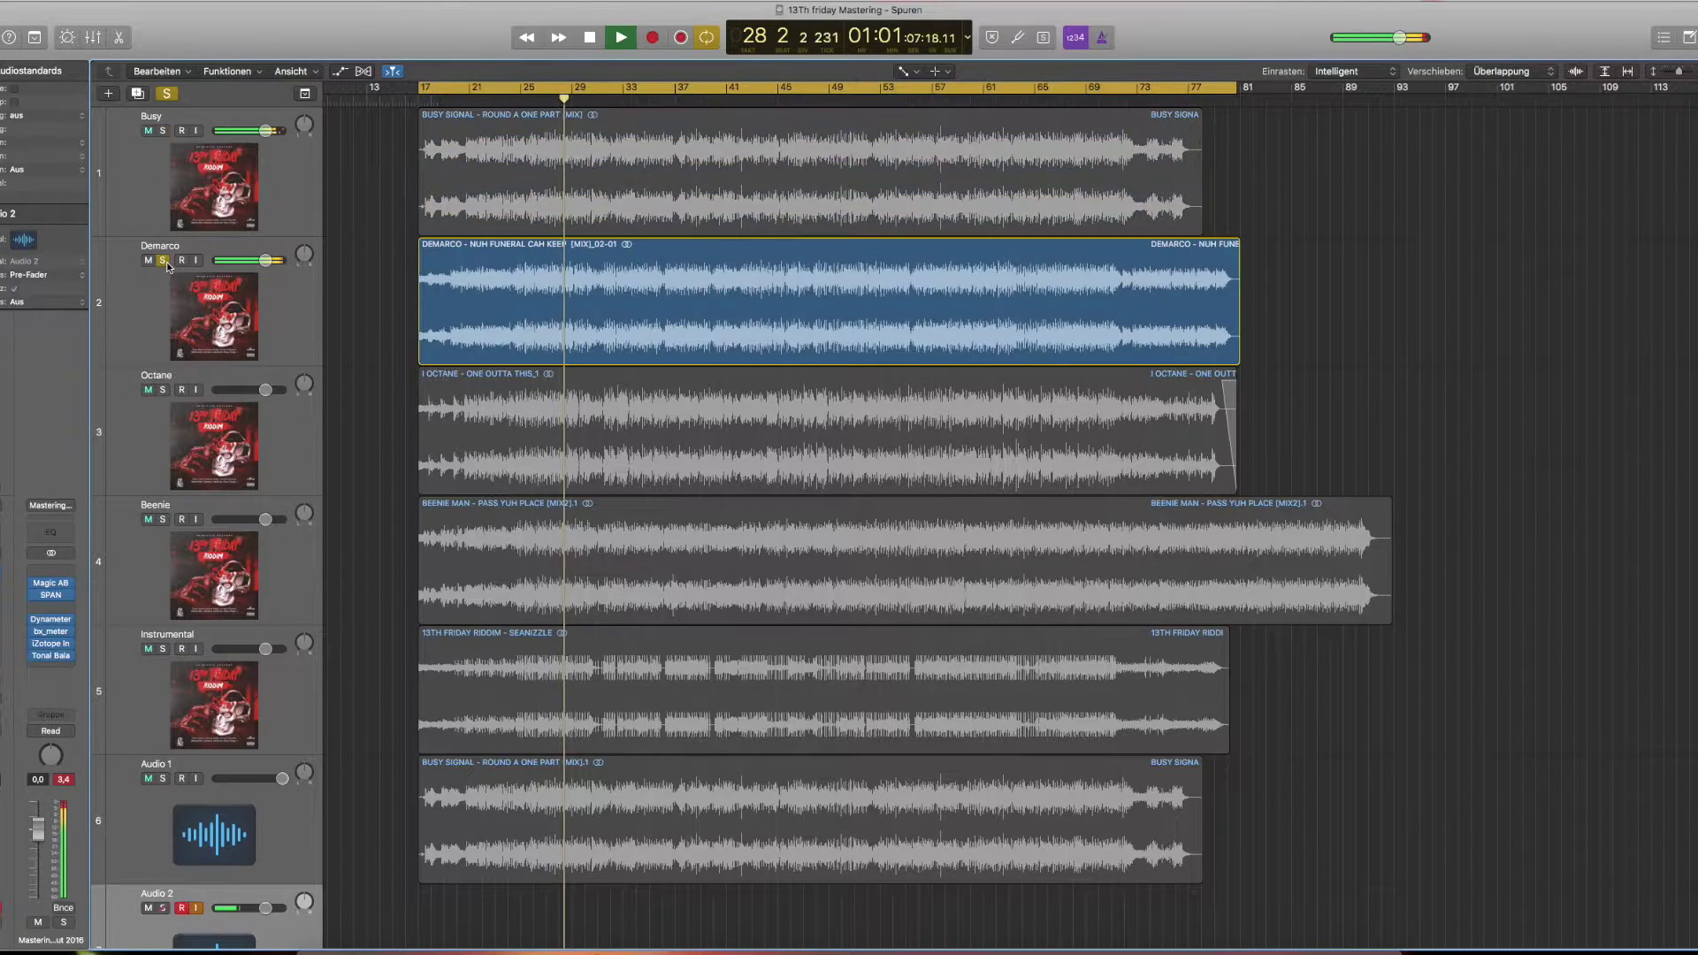
pyautogui.click(163, 390)
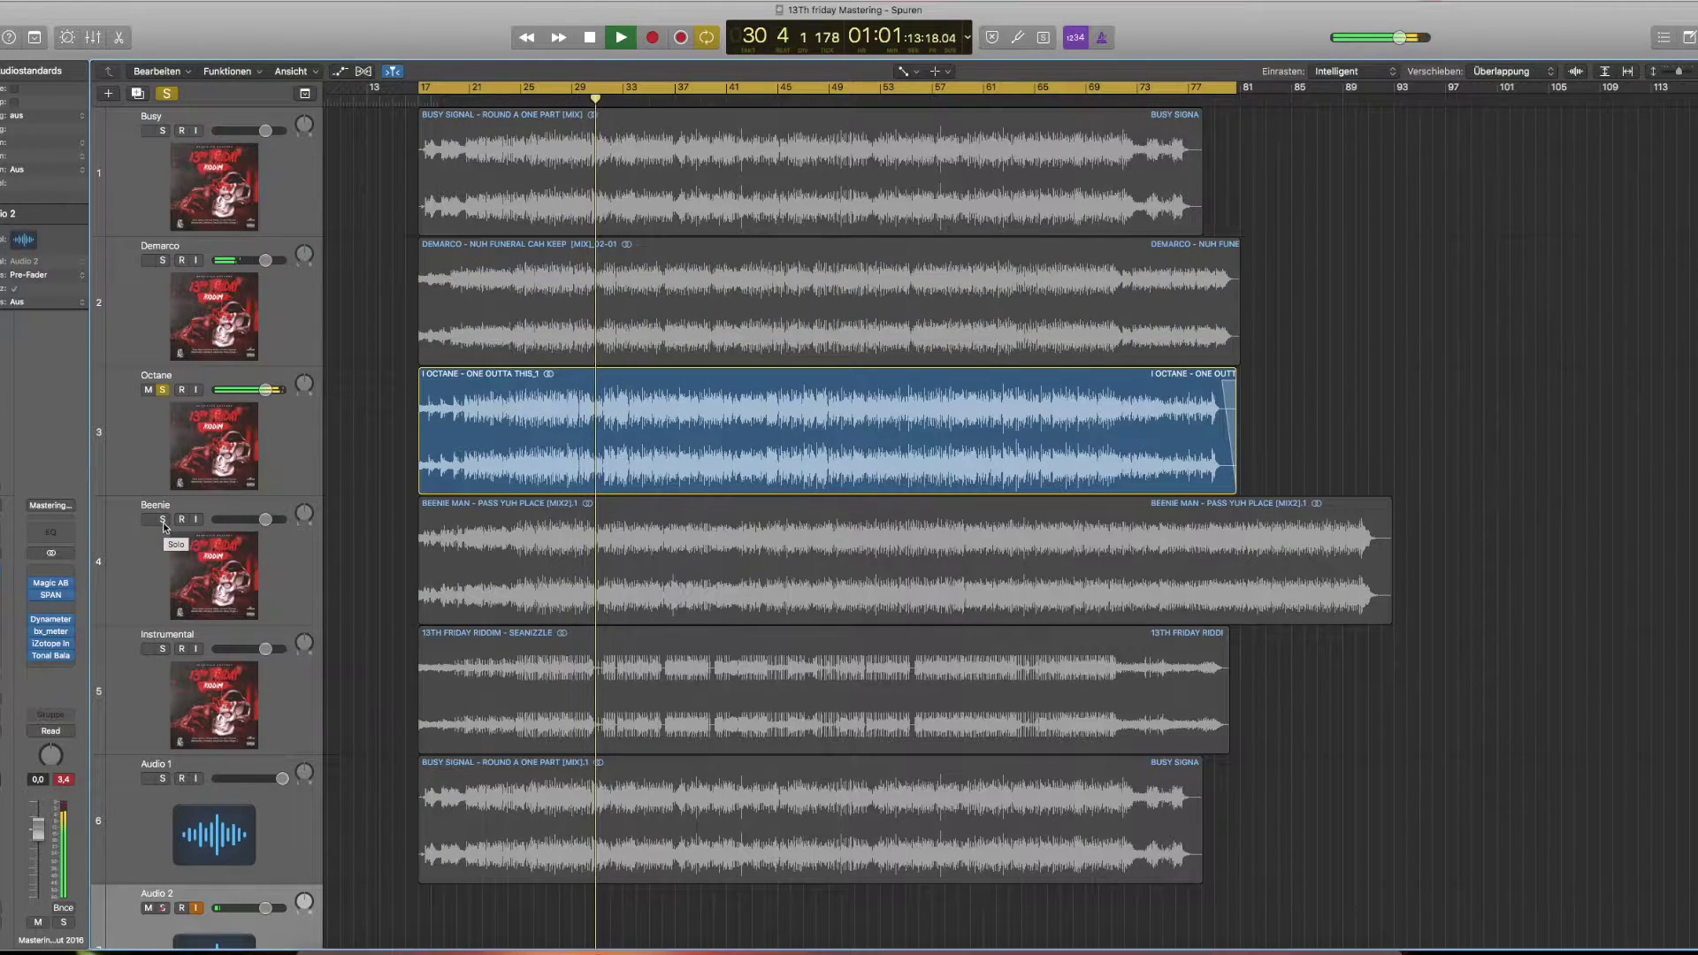
pyautogui.click(163, 520)
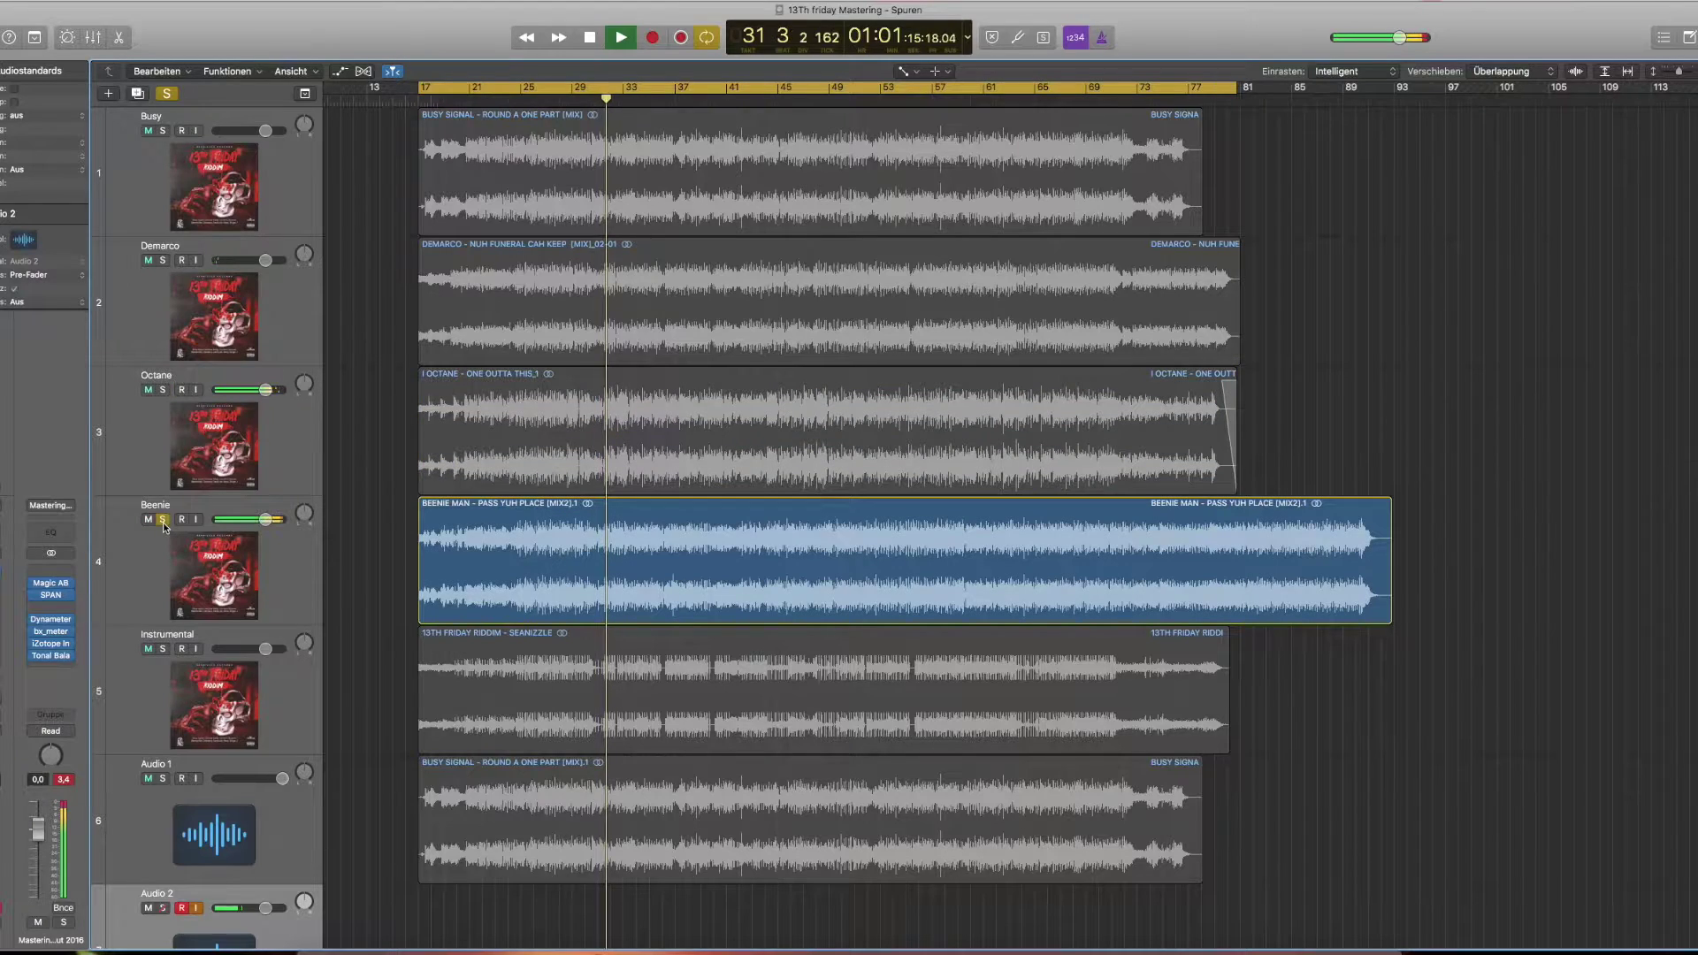
pyautogui.click(163, 649)
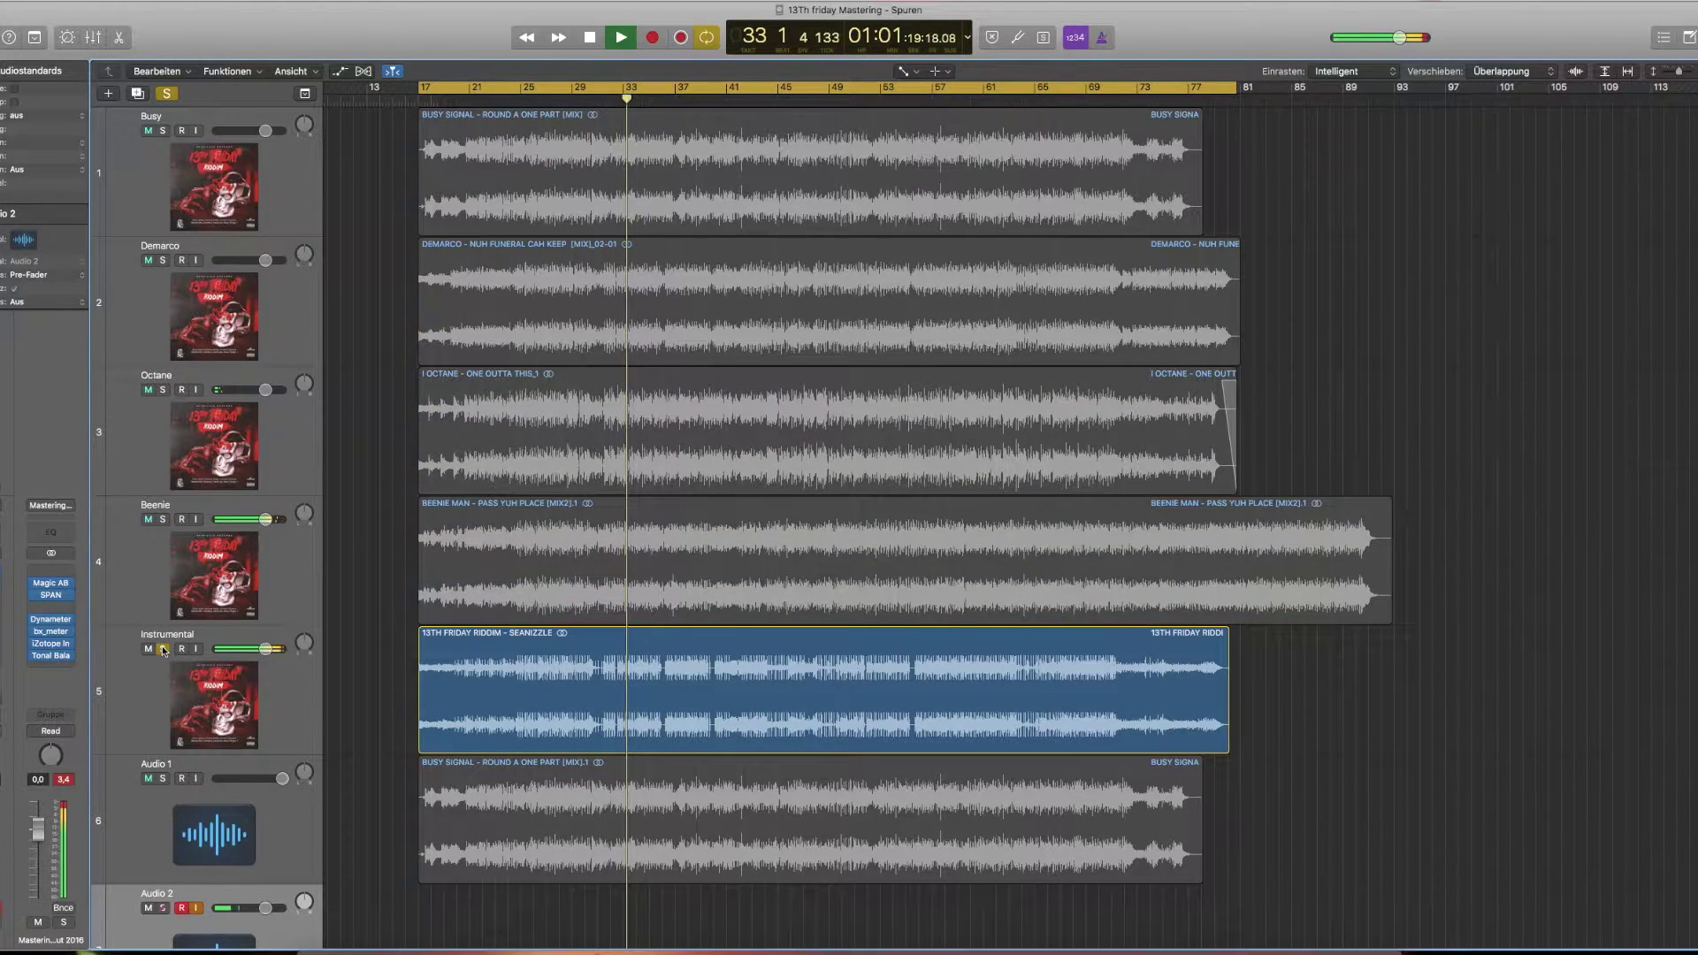
# Continue the comparison in reverse order, soloing Beenie, Octane, Demarco and Busy in turn.
pyautogui.click(162, 520)
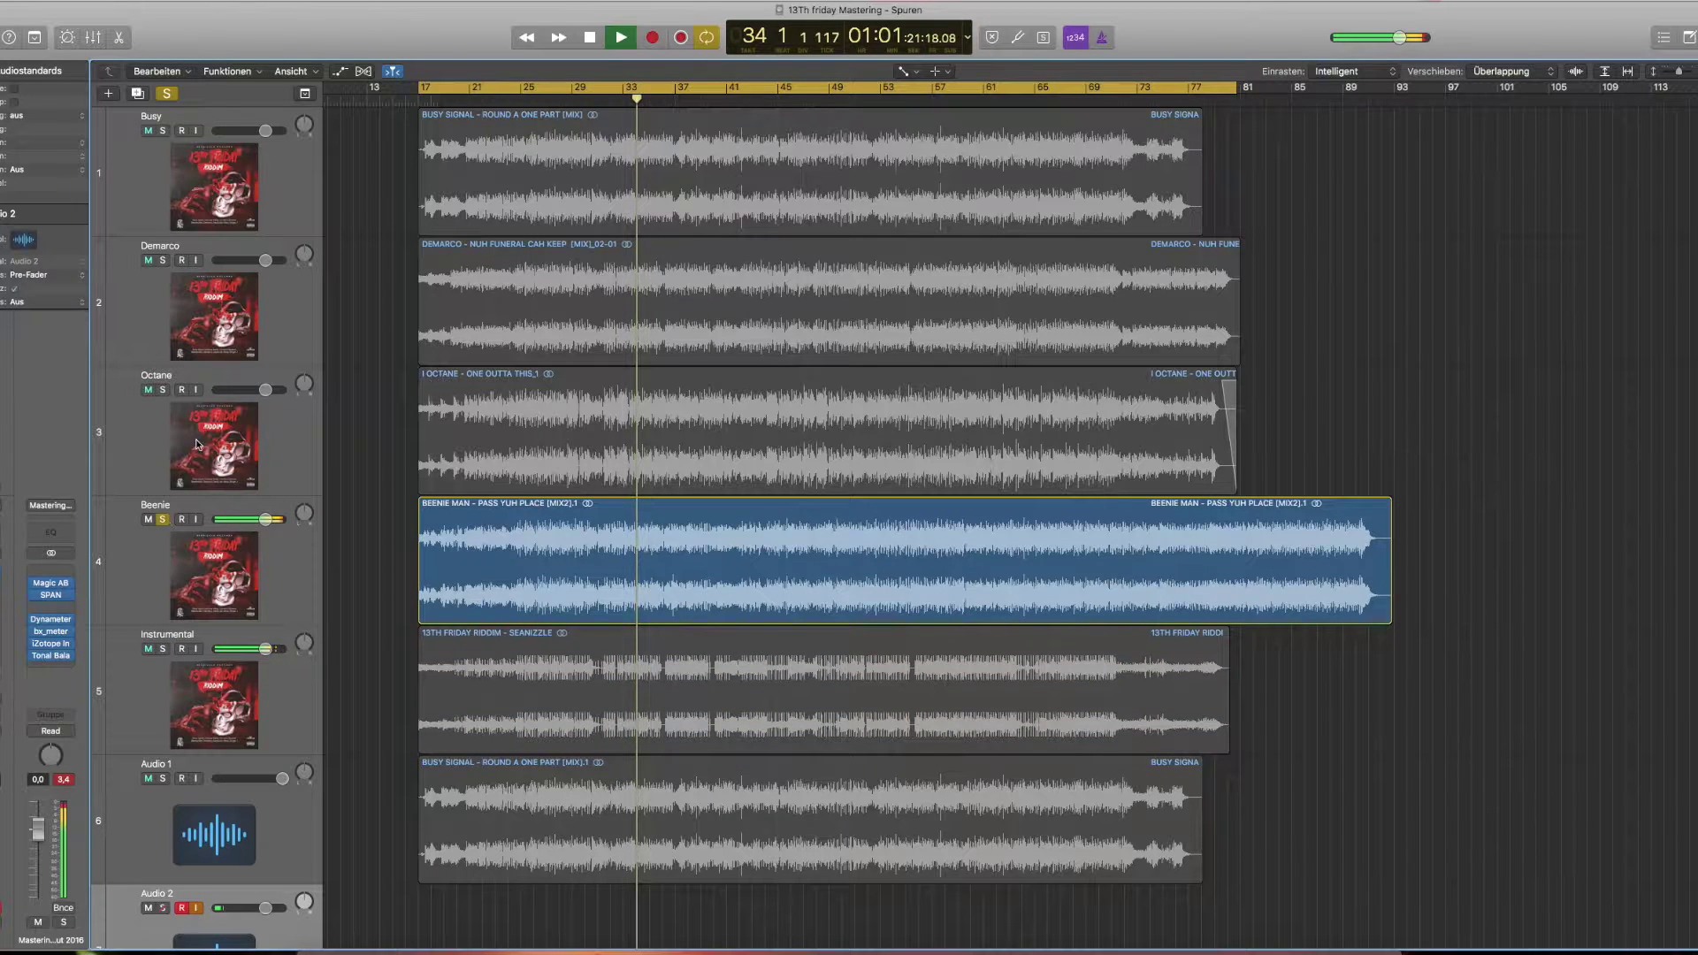
pyautogui.click(163, 391)
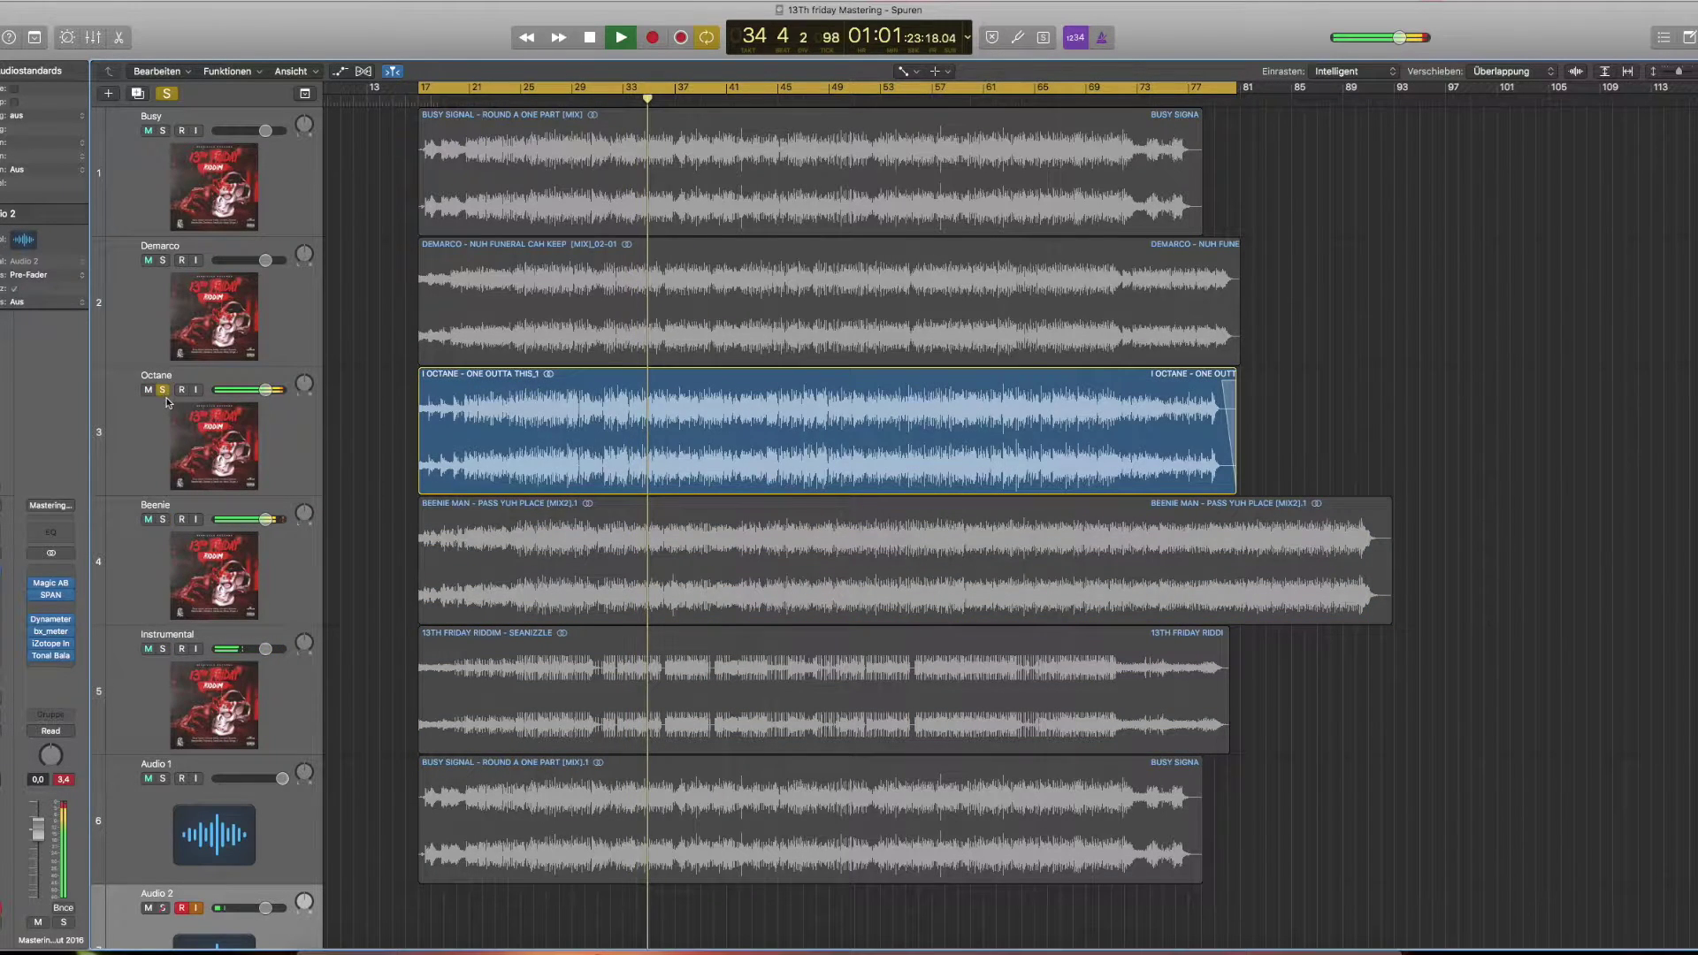
pyautogui.click(162, 260)
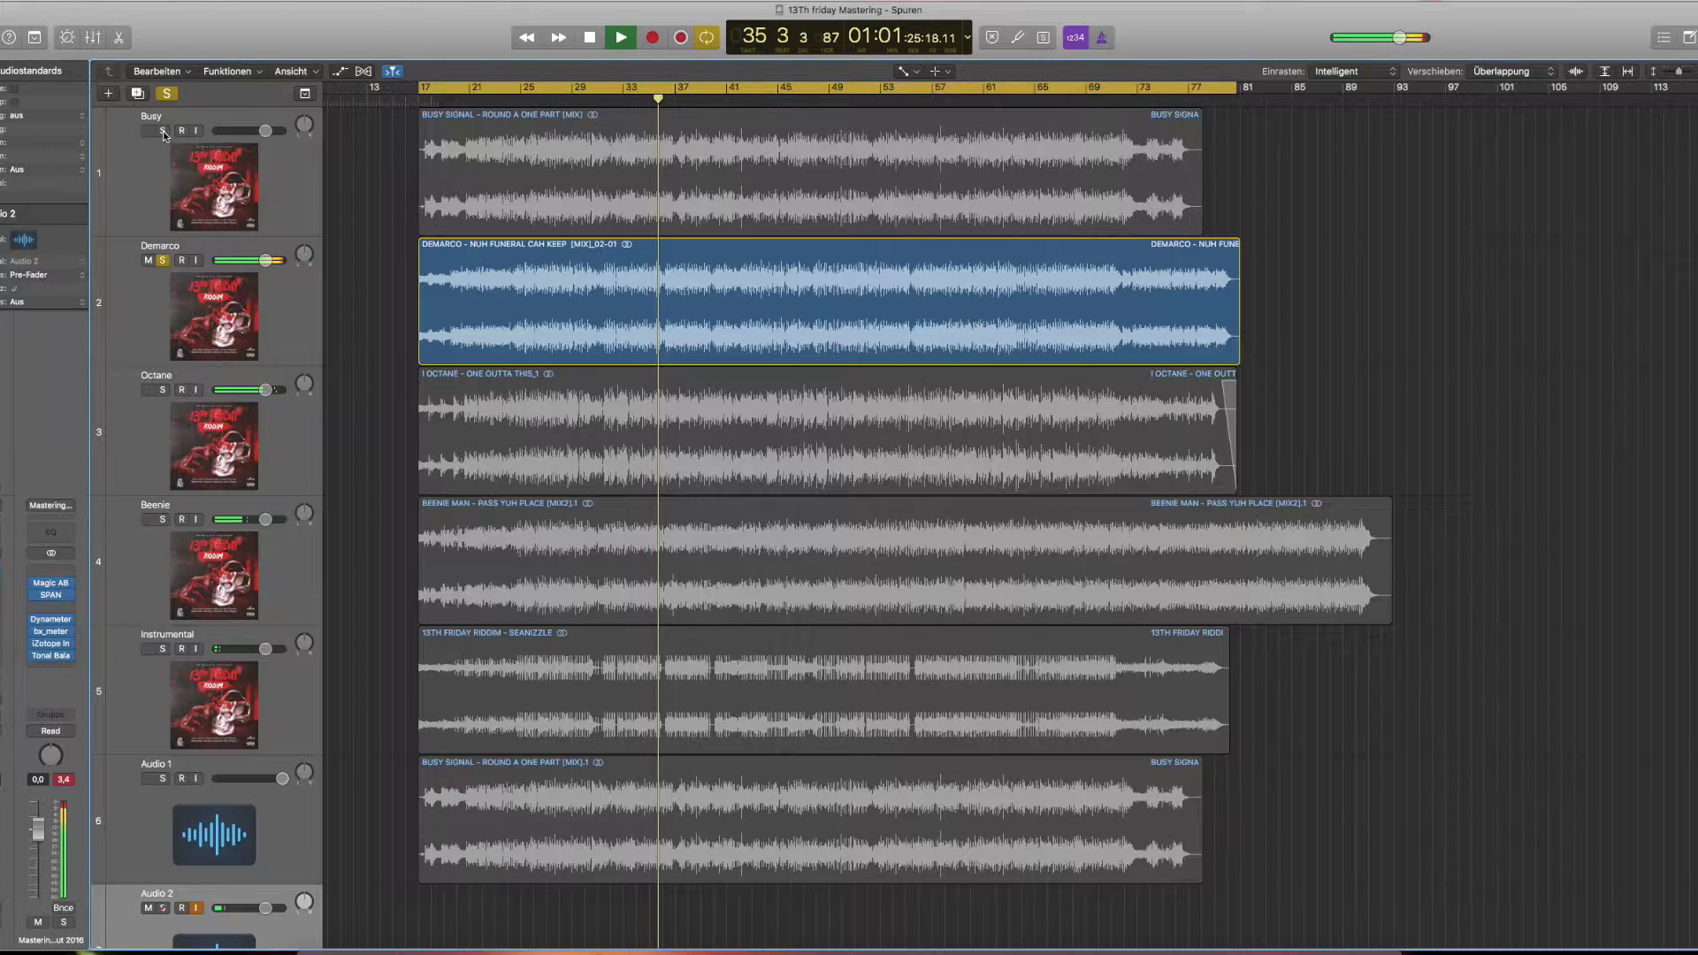
pyautogui.click(163, 131)
# Stop playback and clear the solo, with only the Busy track muted and Audio 1 unmuted.
pyautogui.hotkey('ctrl', 's')
pyautogui.hotkey('ctrl', 'm')
pyautogui.press('super+a')
pyautogui.press('space')
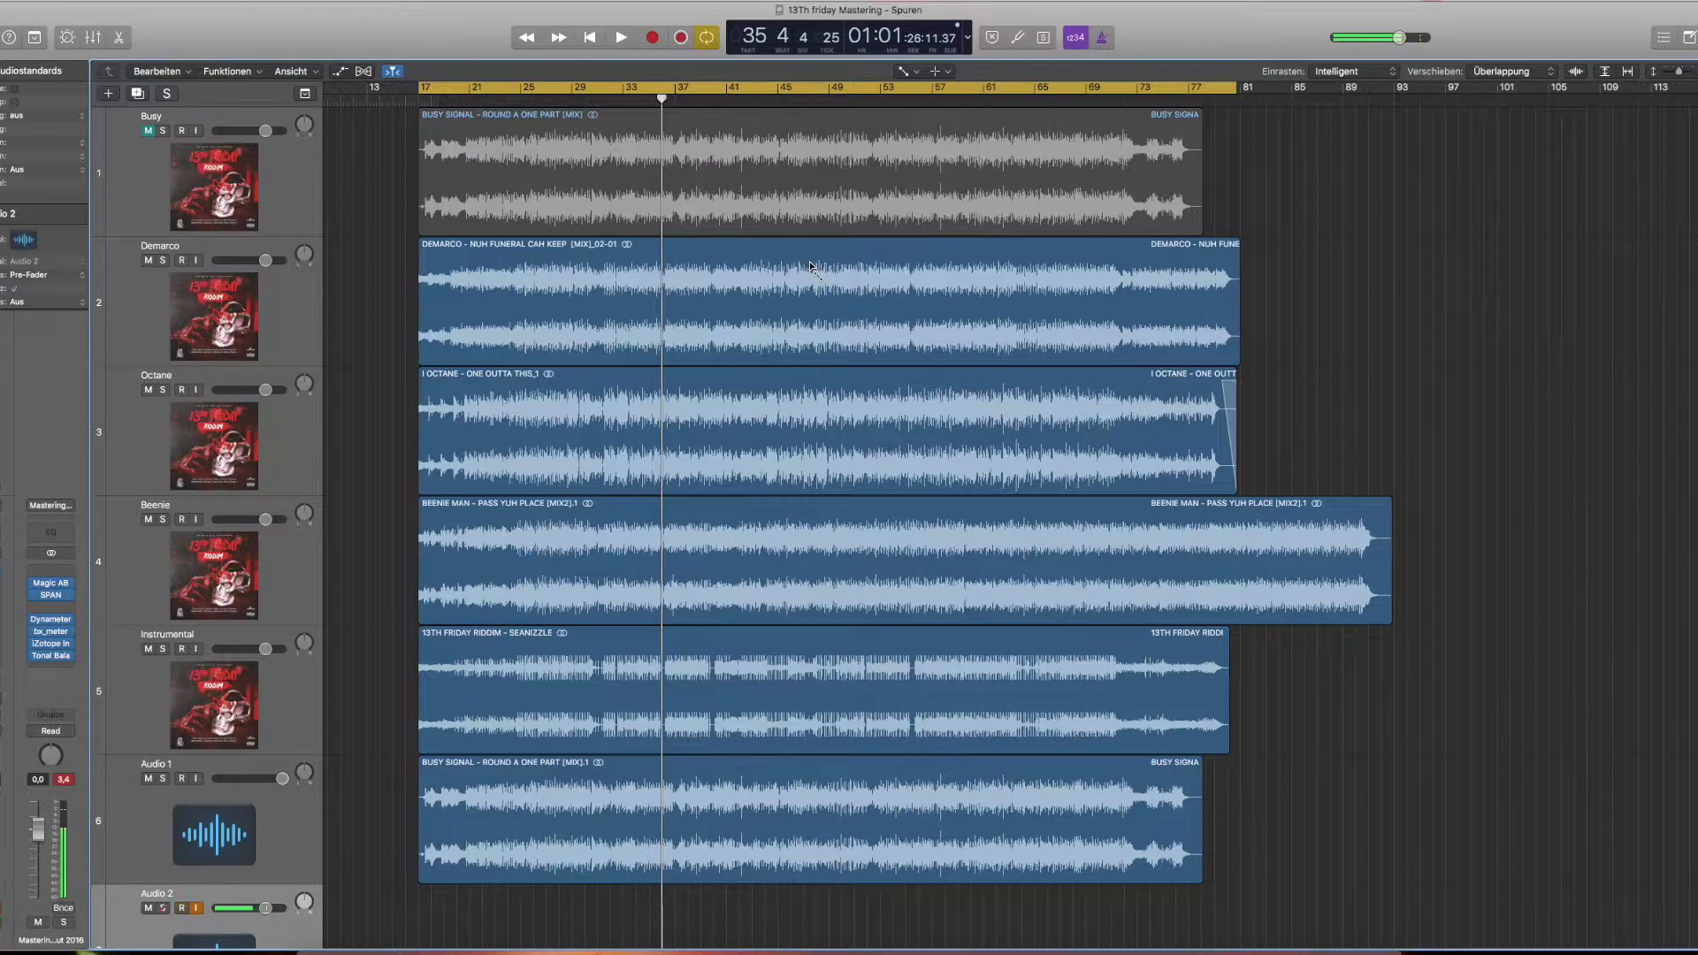
# Solo the enlarged Beenie track for a short playback and bypass all insert plug-ins on its channel strip.
pyautogui.scroll(5, 255, 566)
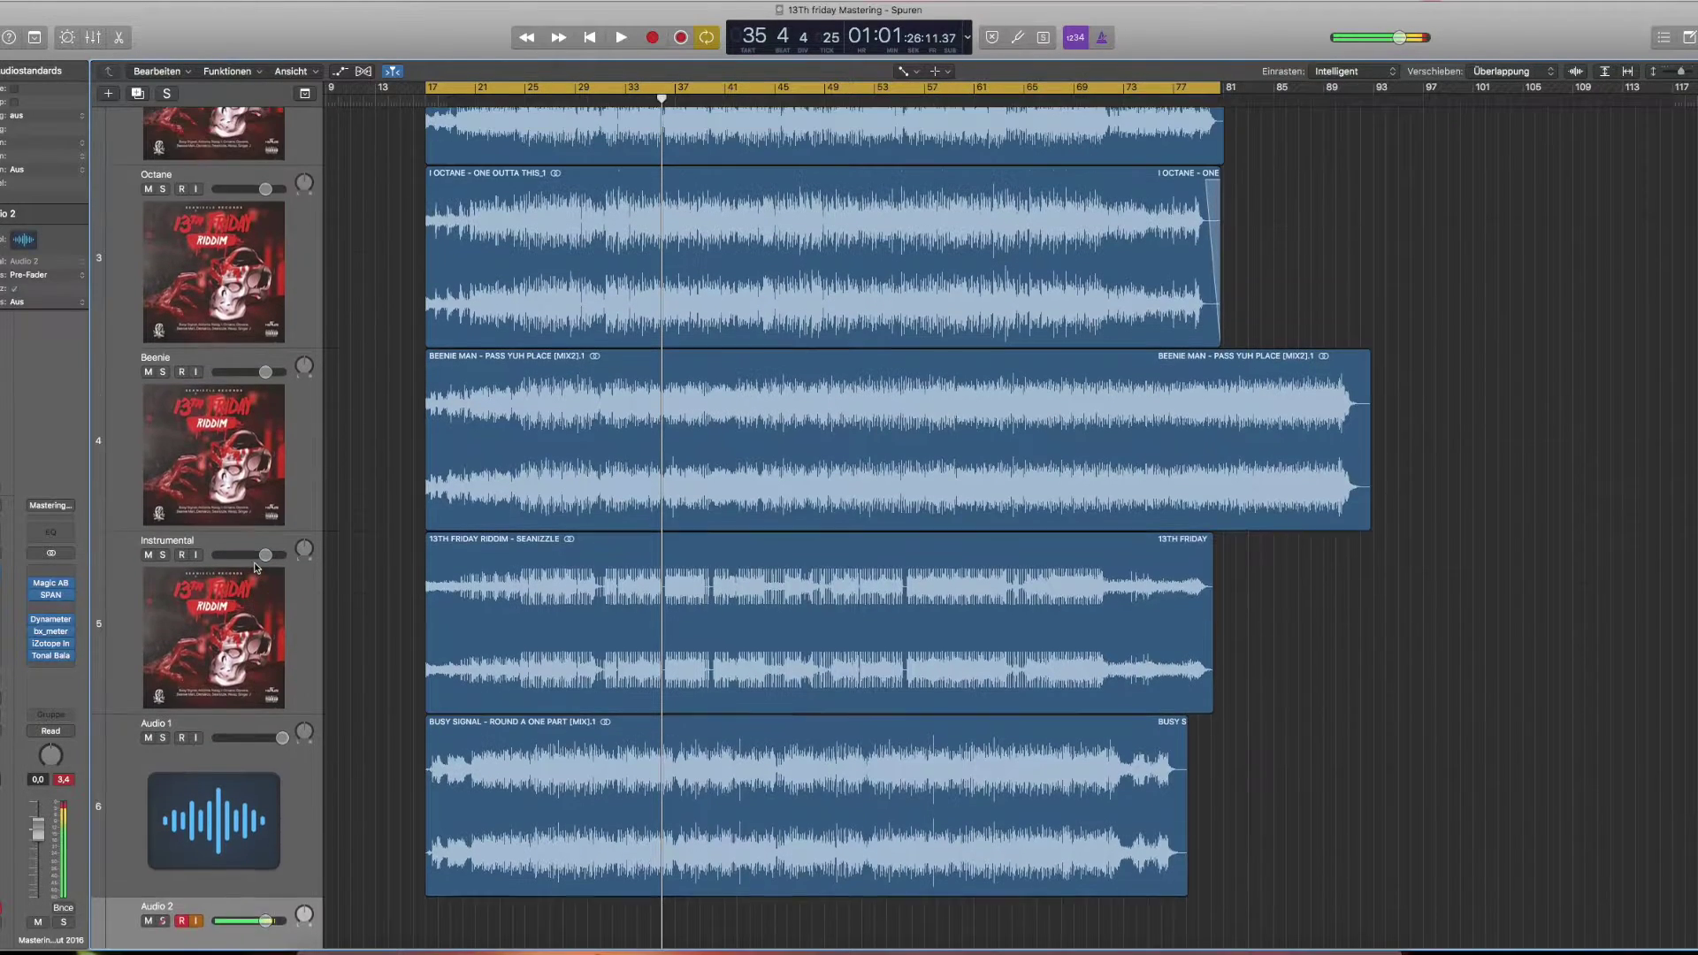
pyautogui.scroll(5, 254, 567)
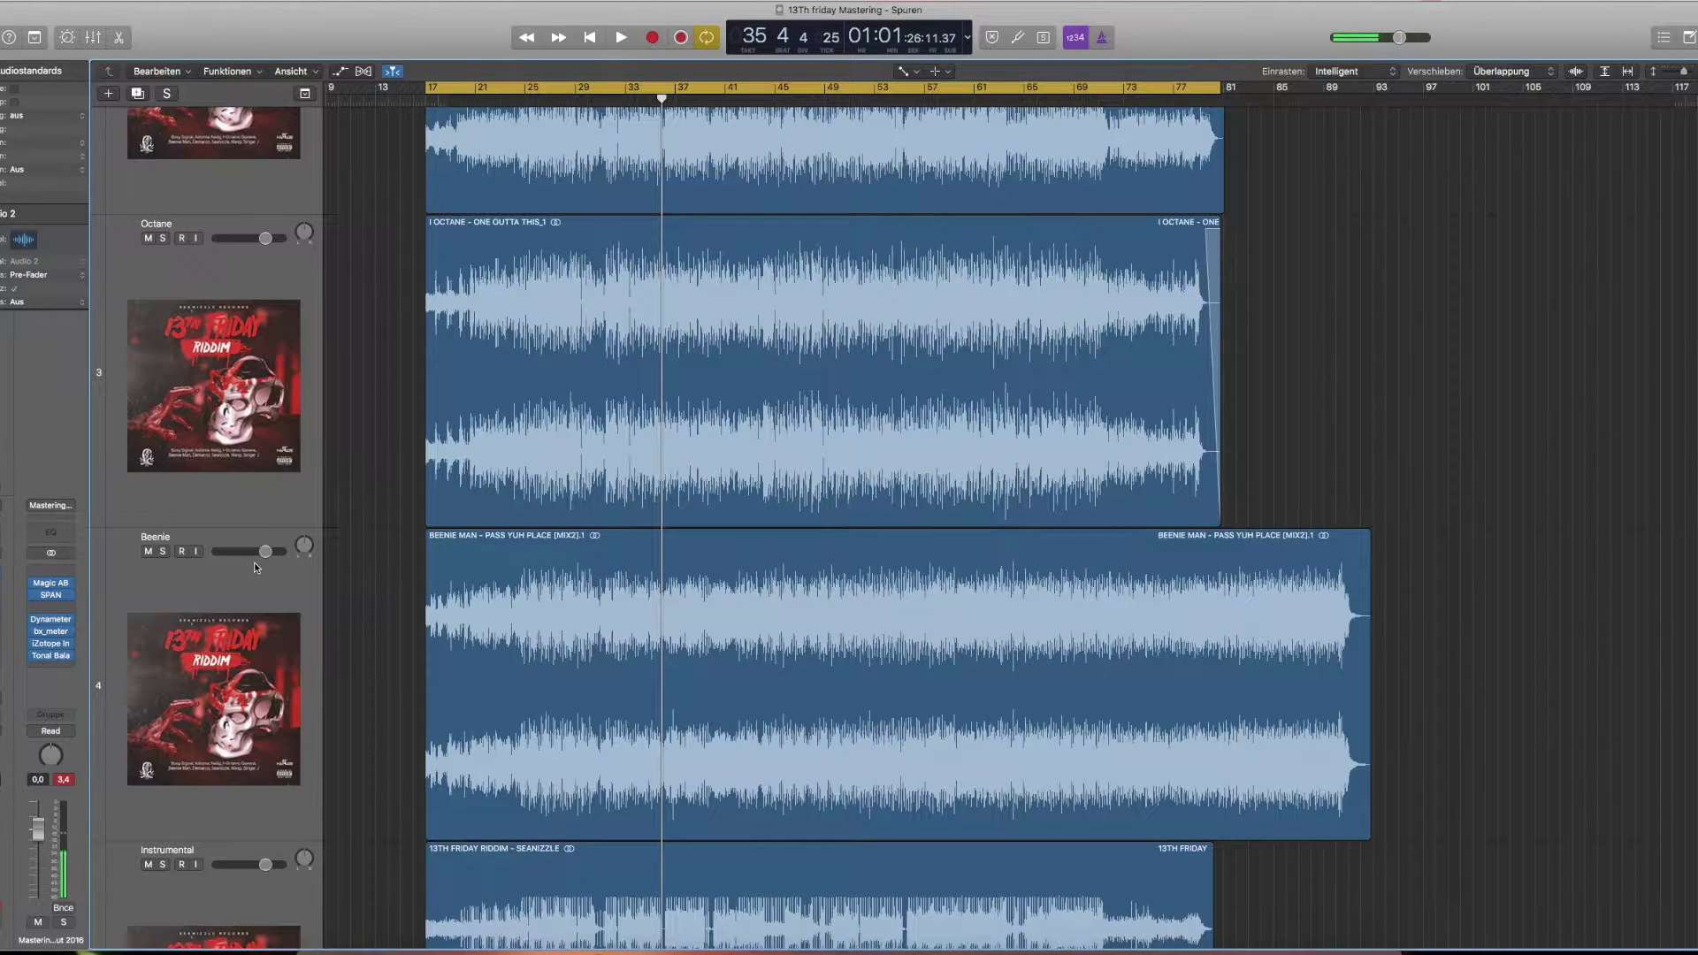
pyautogui.click(204, 539)
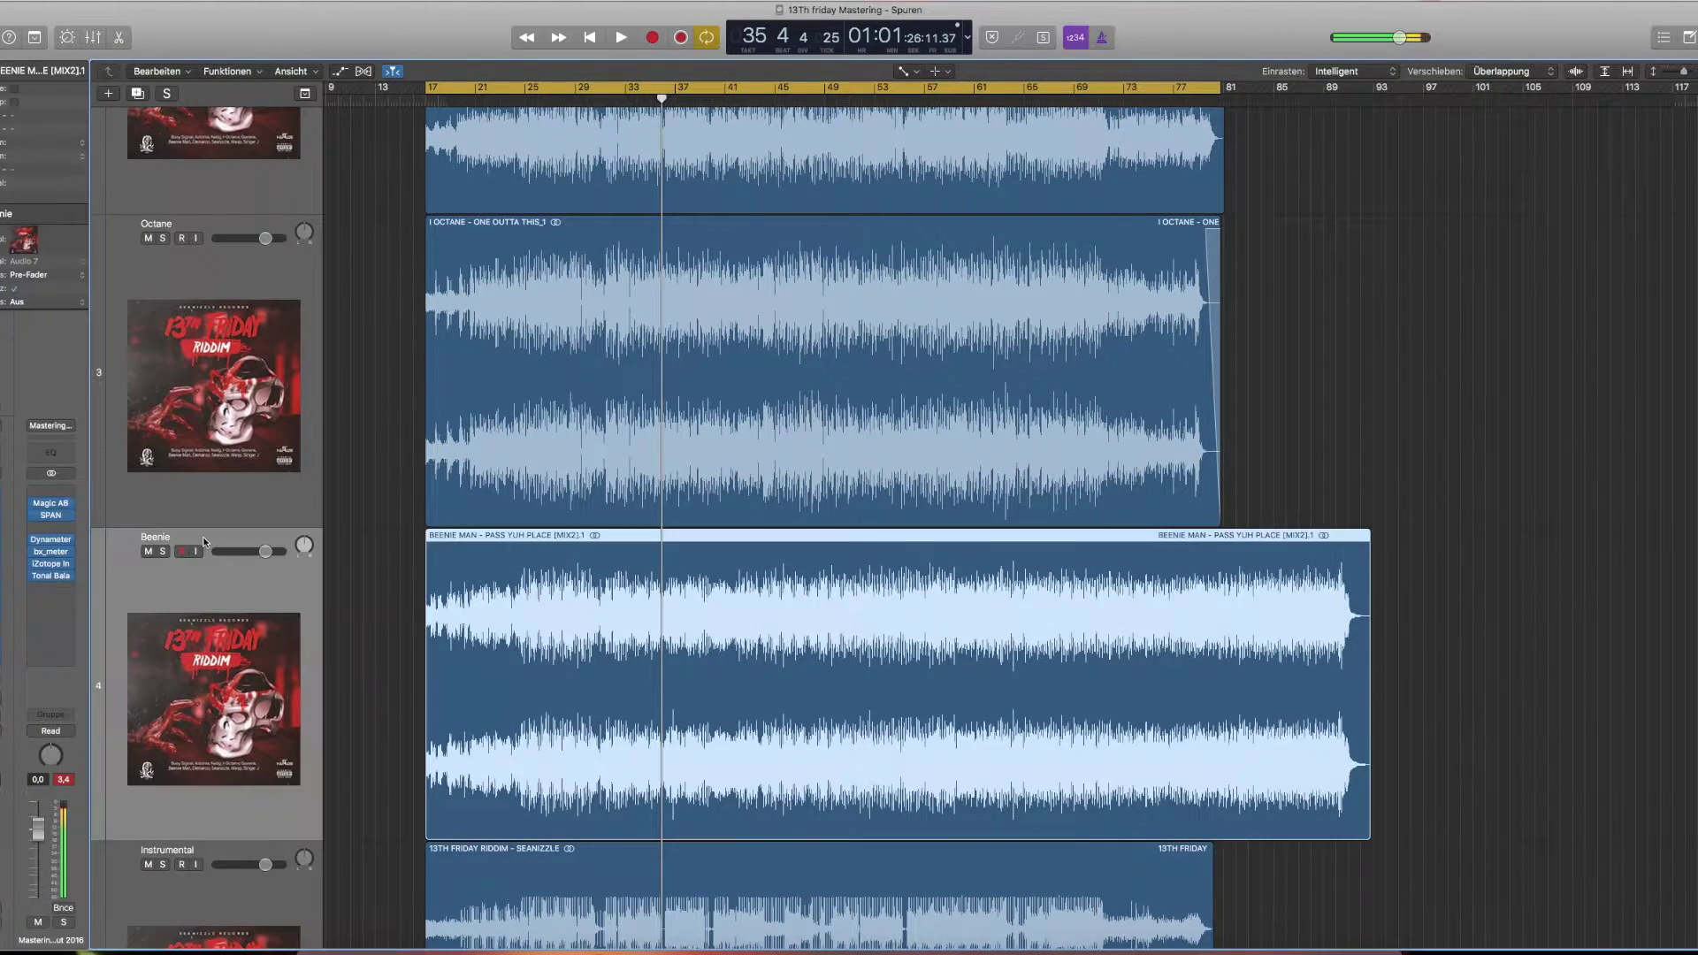
pyautogui.click(165, 555)
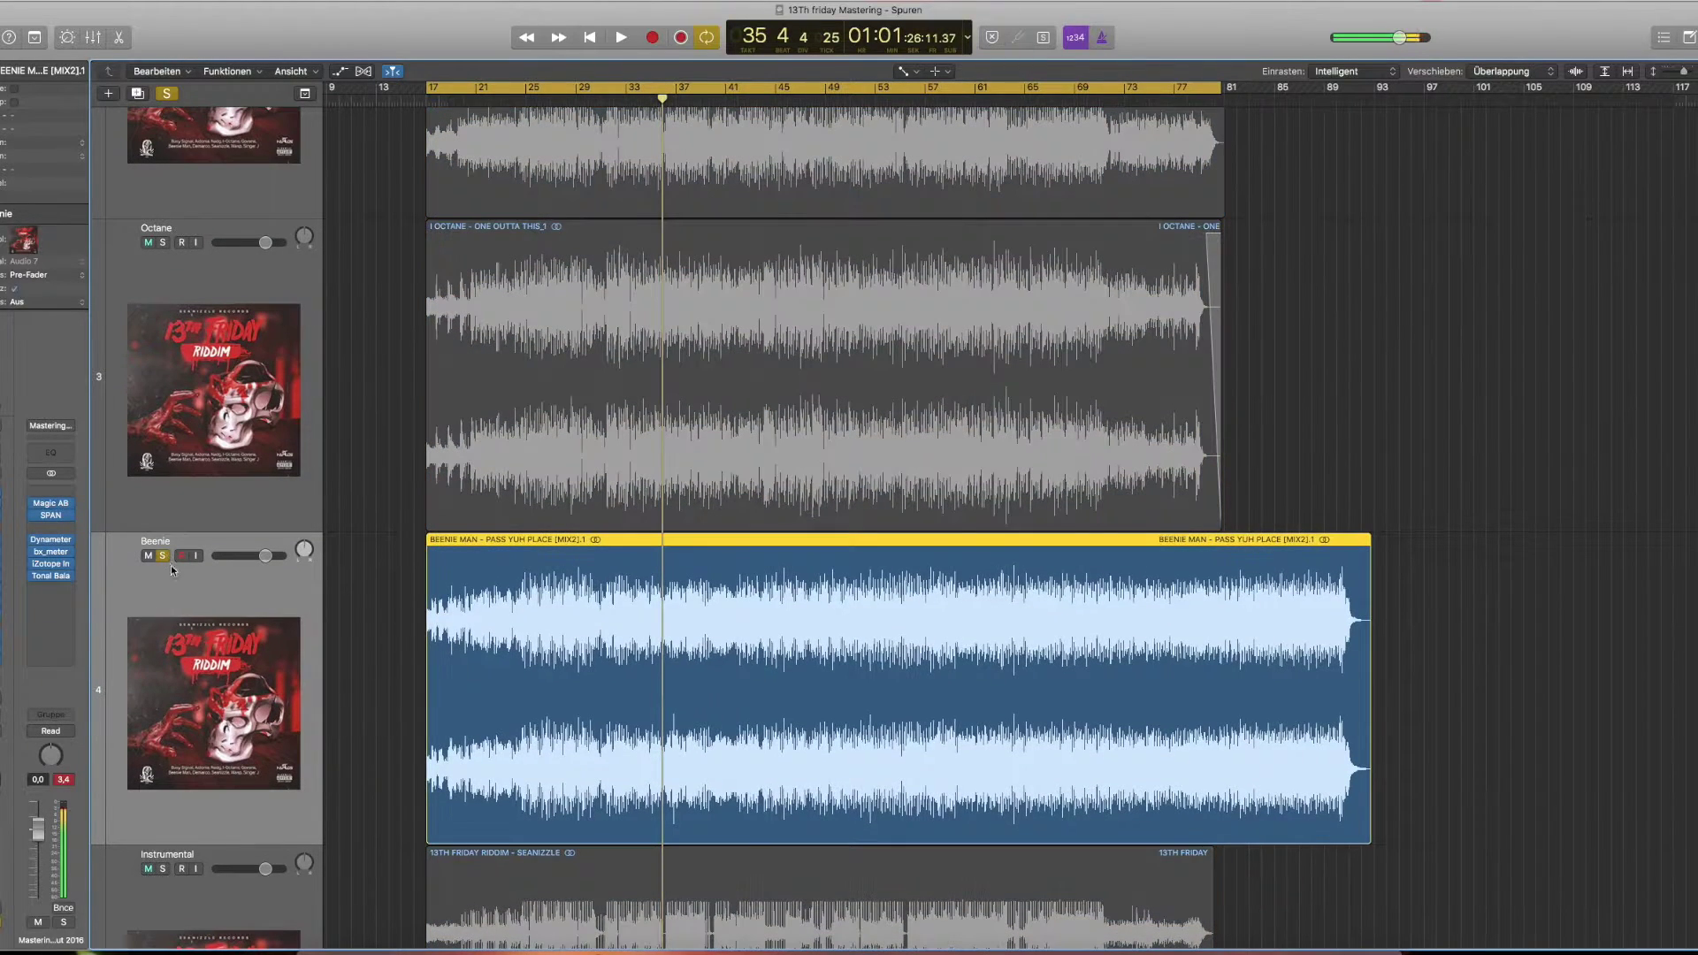
pyautogui.doubleClick(555, 105)
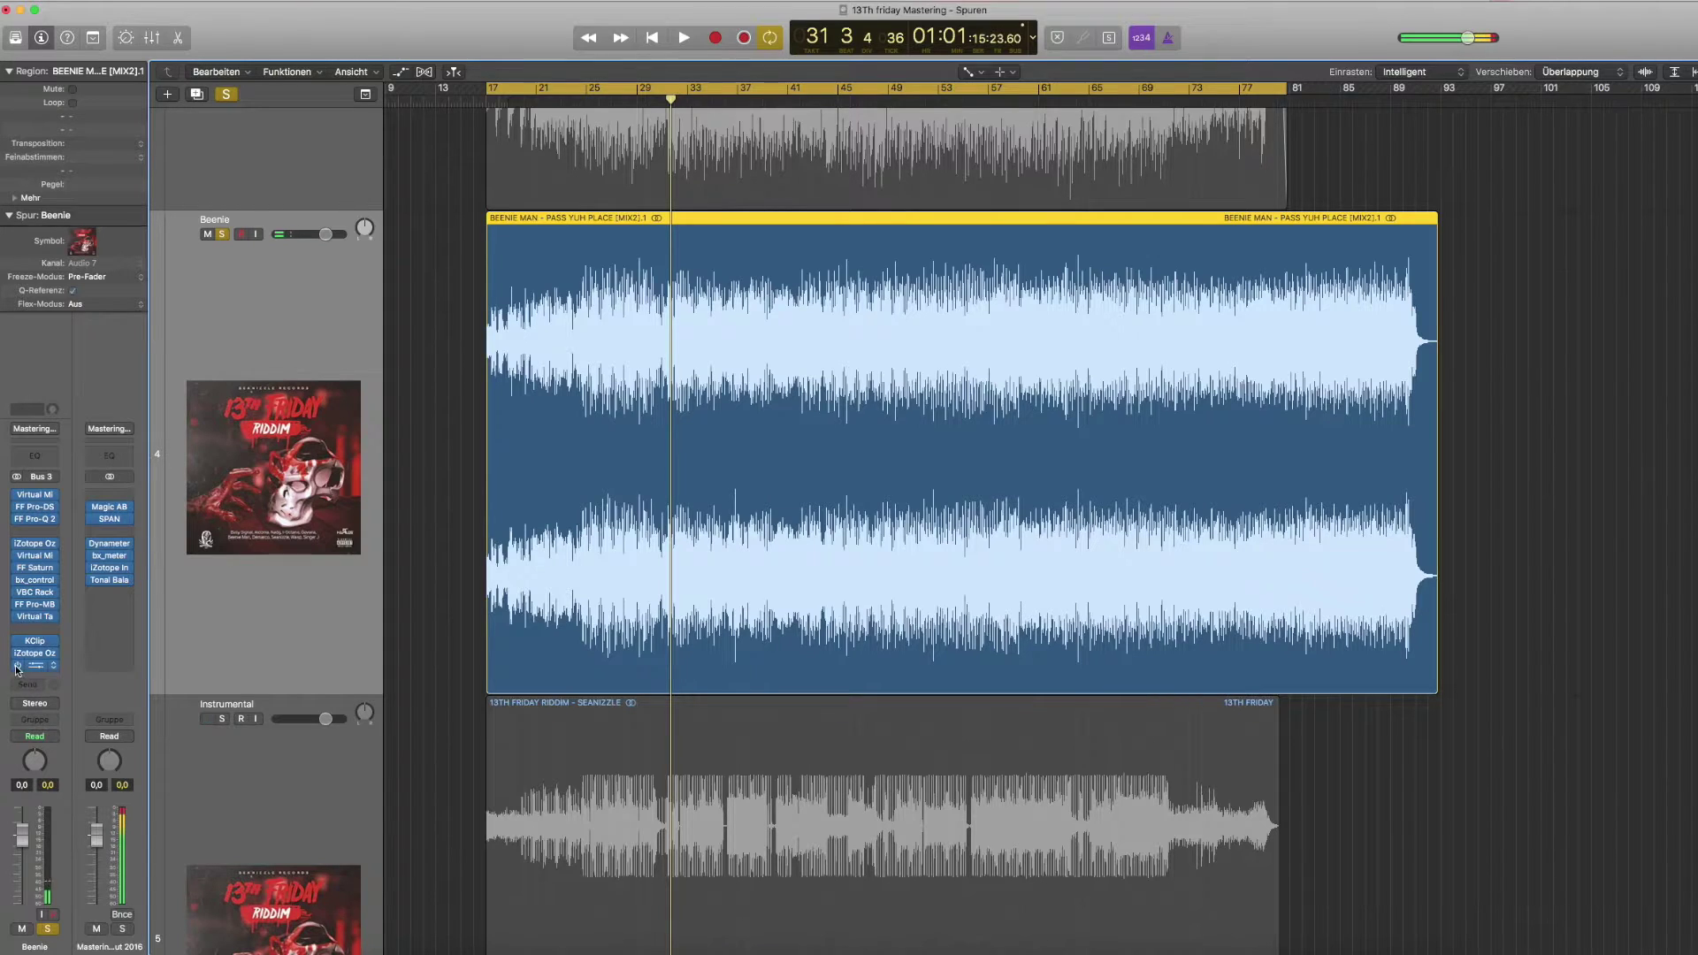
pyautogui.moveTo(17, 669); pyautogui.dragTo(19, 501)
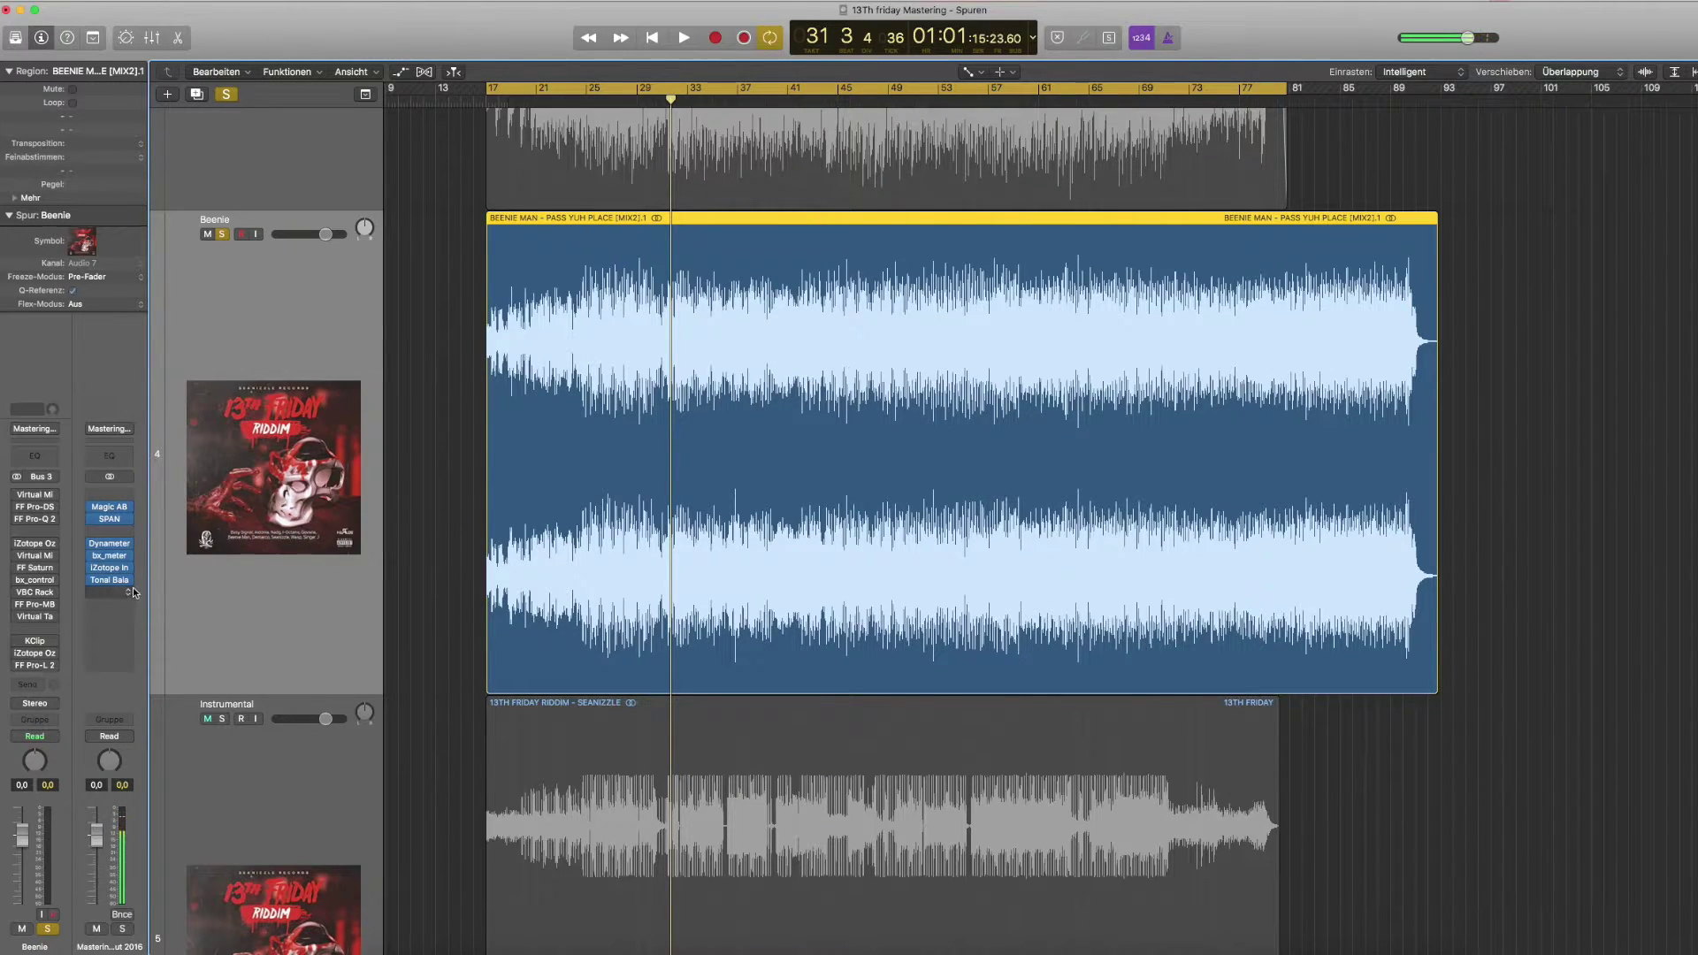
# Inspect the Magic AB reference player and the SPAN analyzer on the mastering output channel, closing each window.
pyautogui.moveTo(119, 511)
pyautogui.click(116, 511)
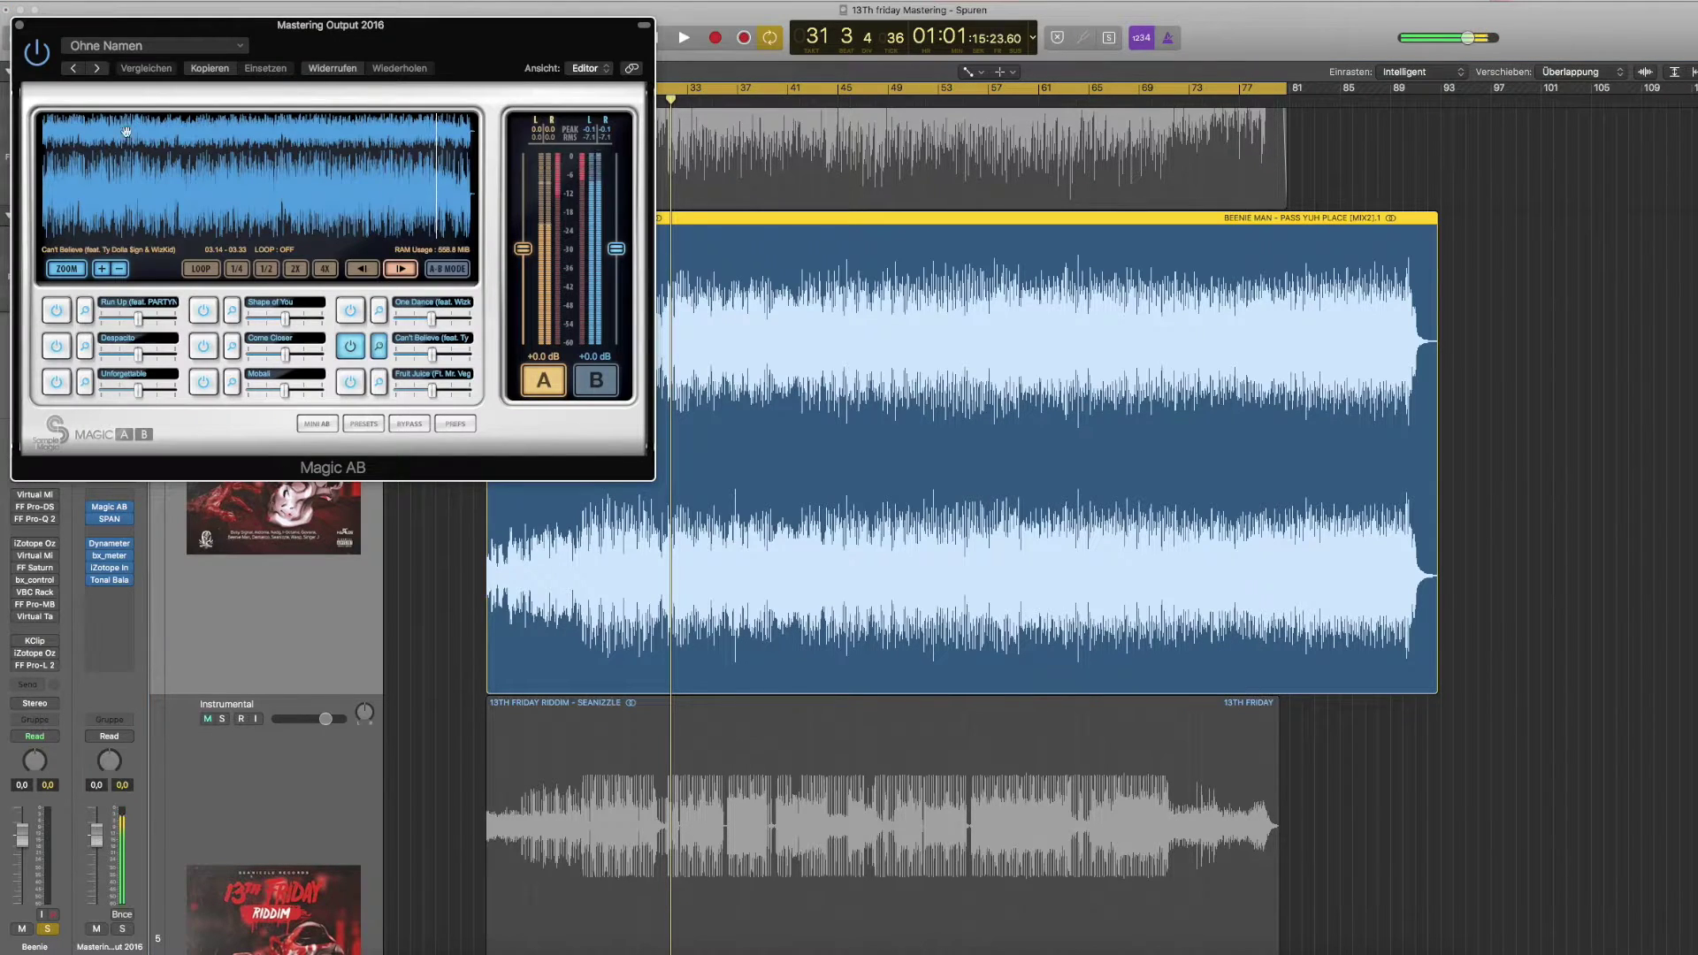
pyautogui.press('super+w')
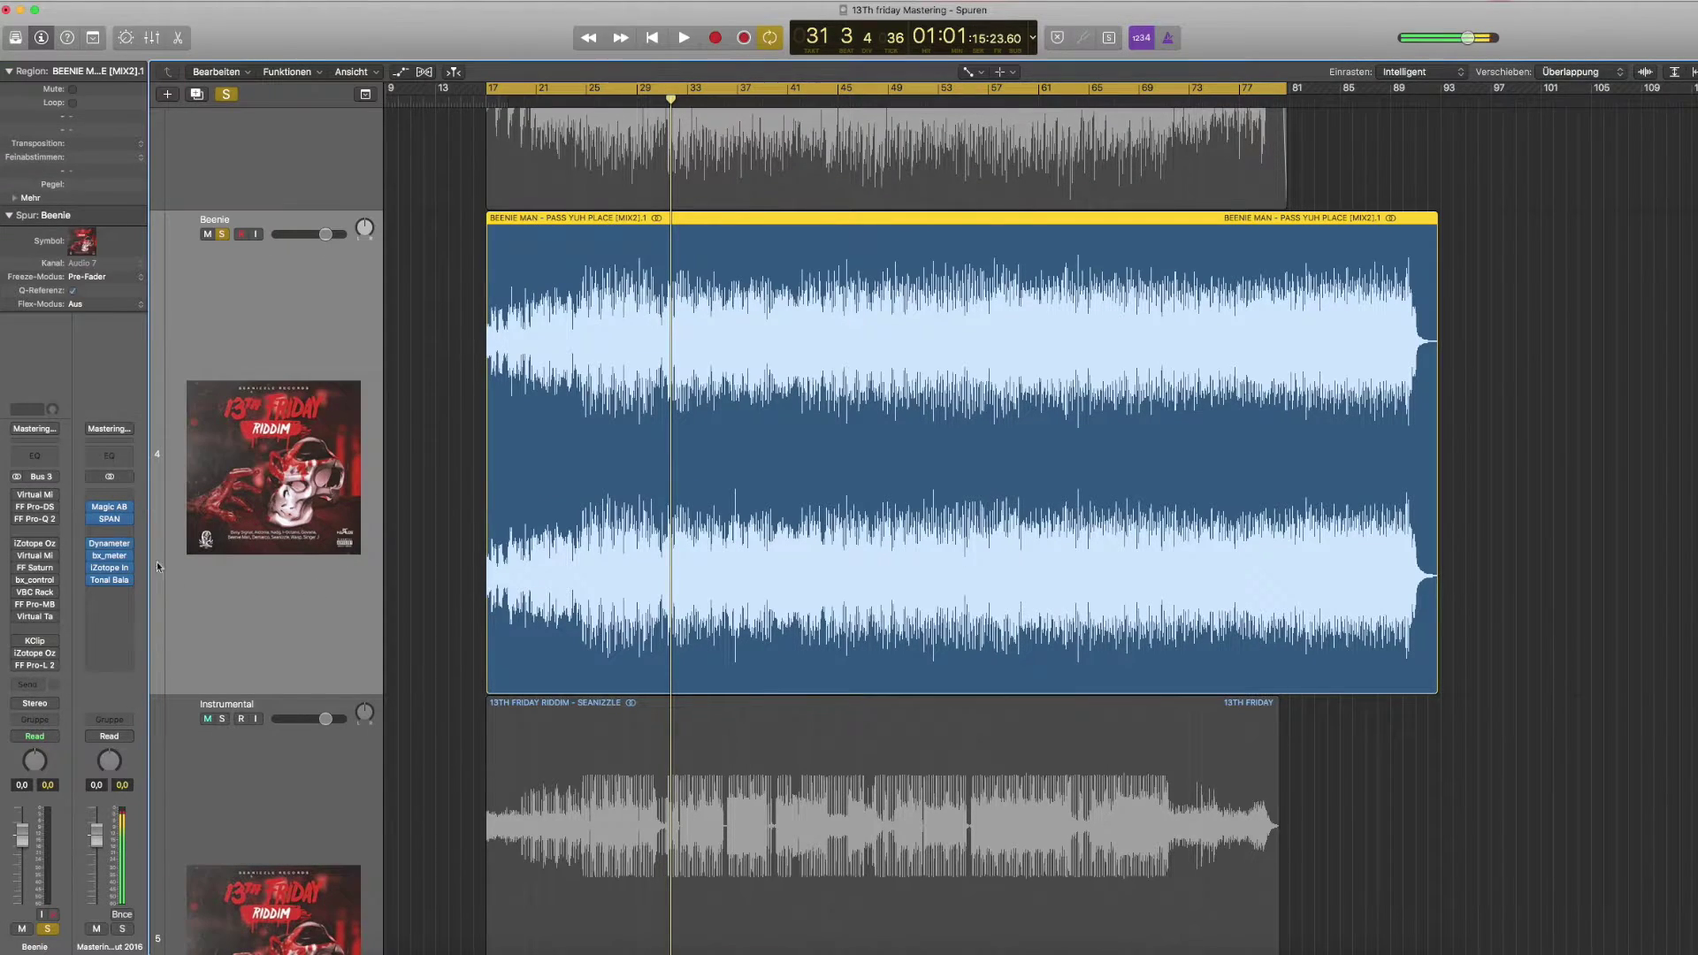
pyautogui.click(115, 520)
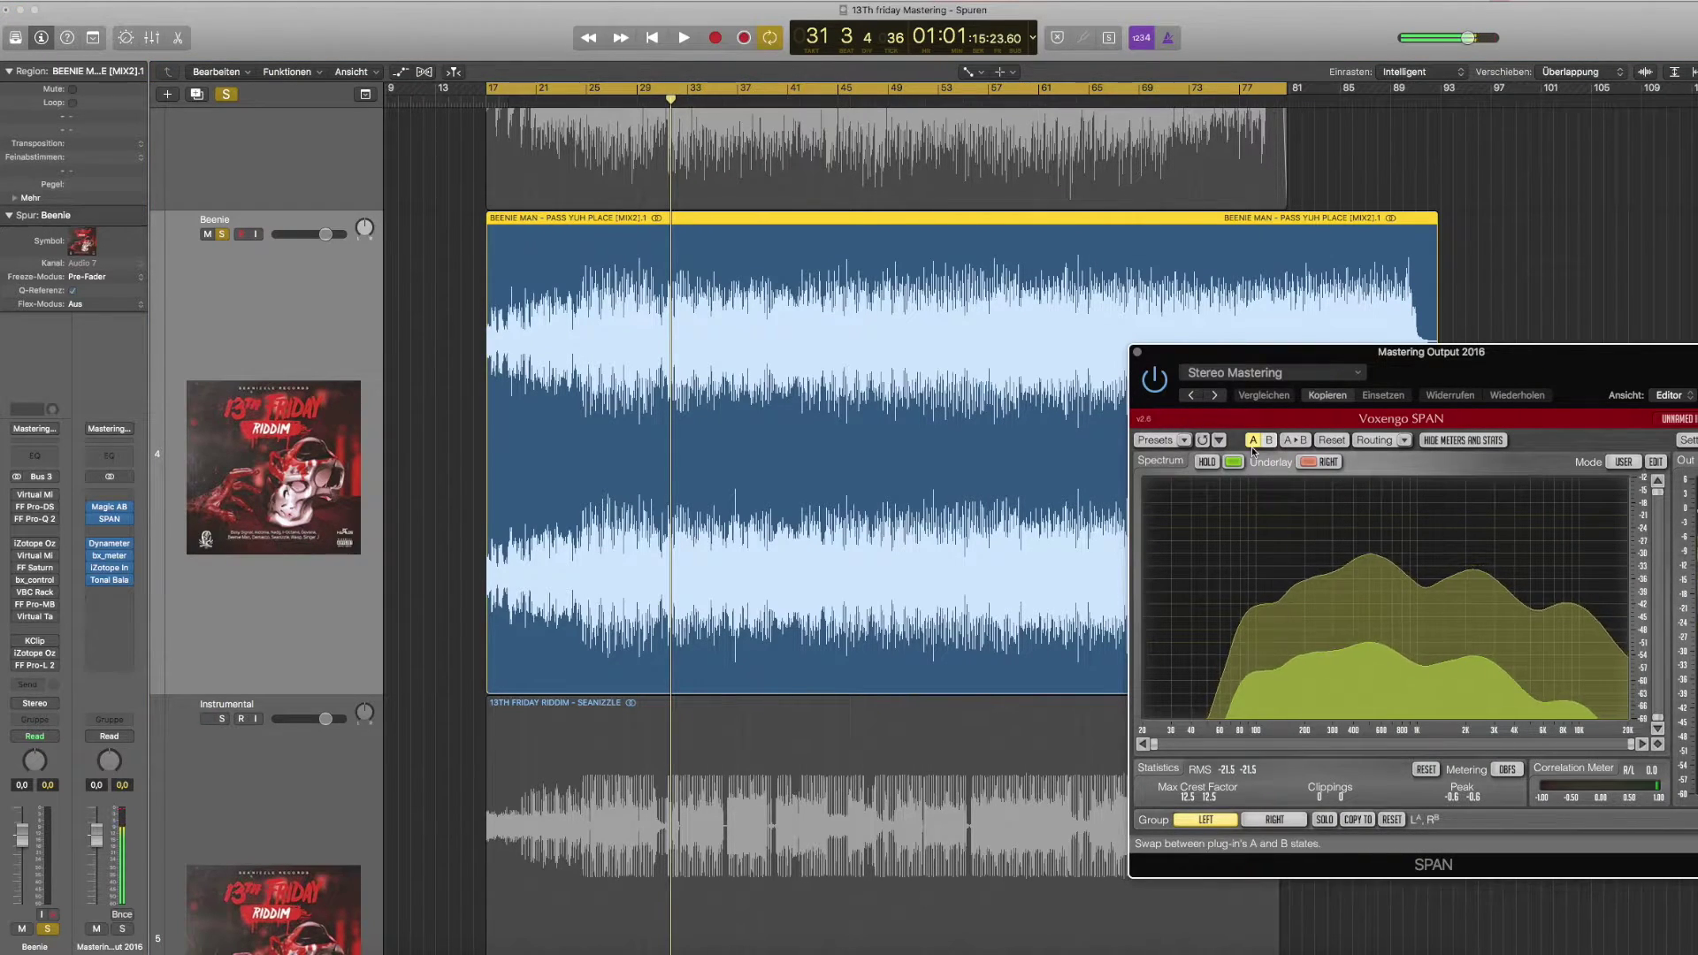
pyautogui.click(1137, 352)
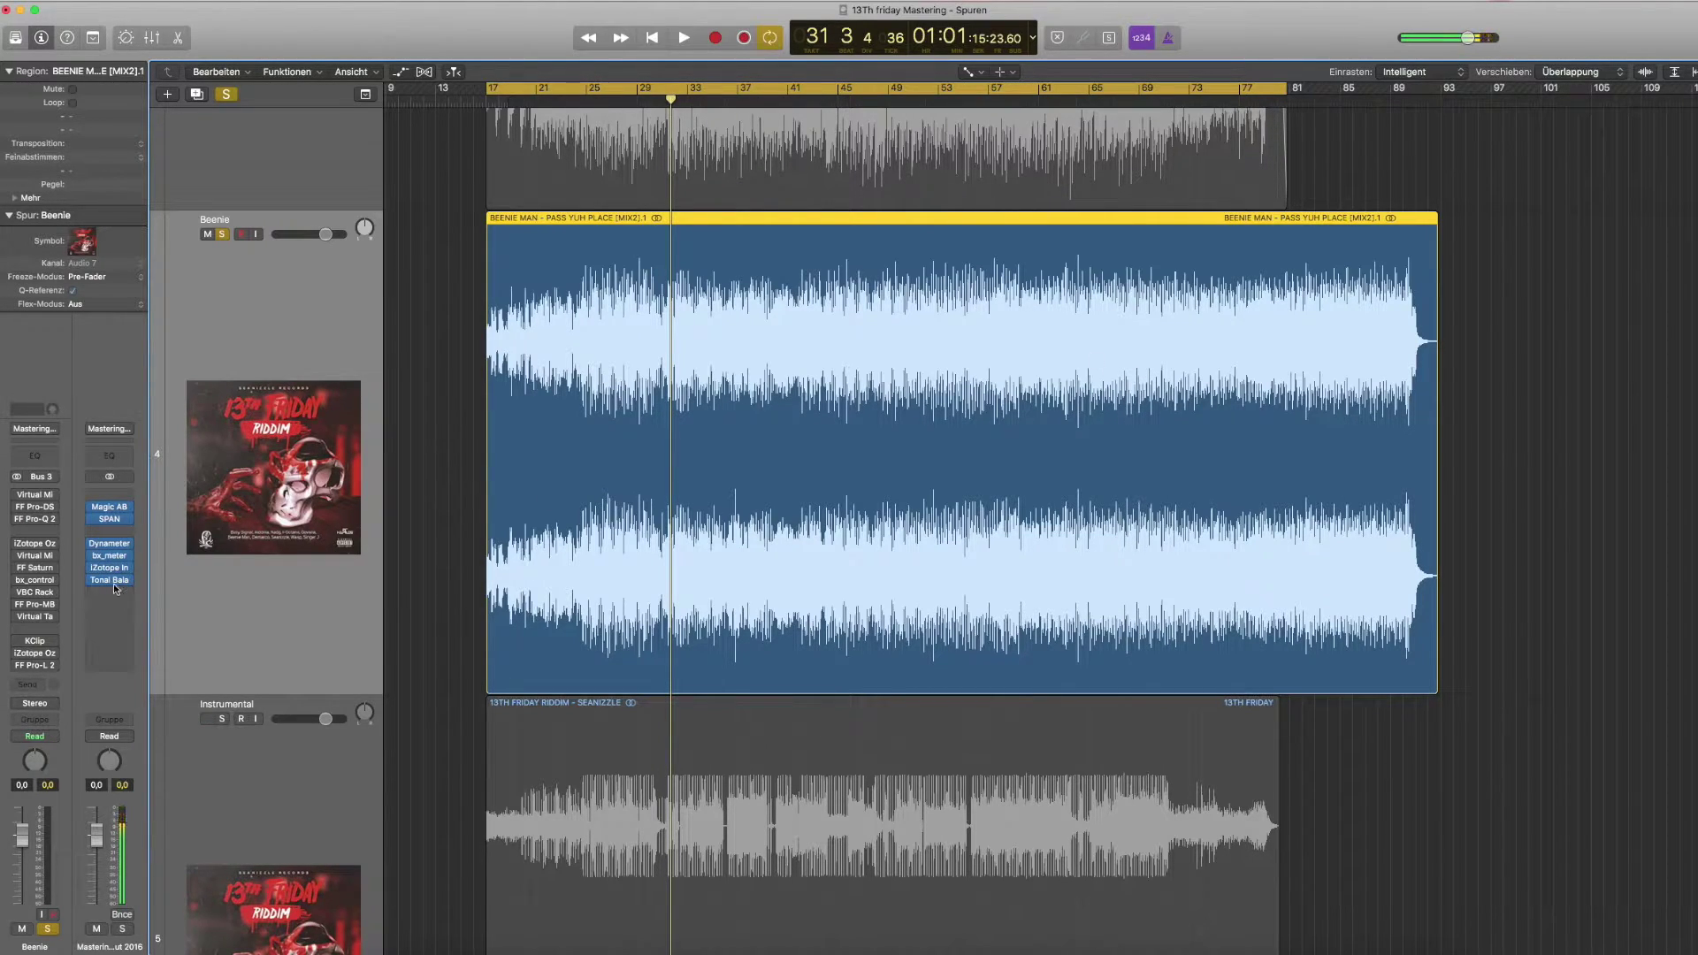
# Examine the iZotope Insight meters and Tonal Balance Control on the mastering output channel, closing both windows.
pyautogui.click(113, 571)
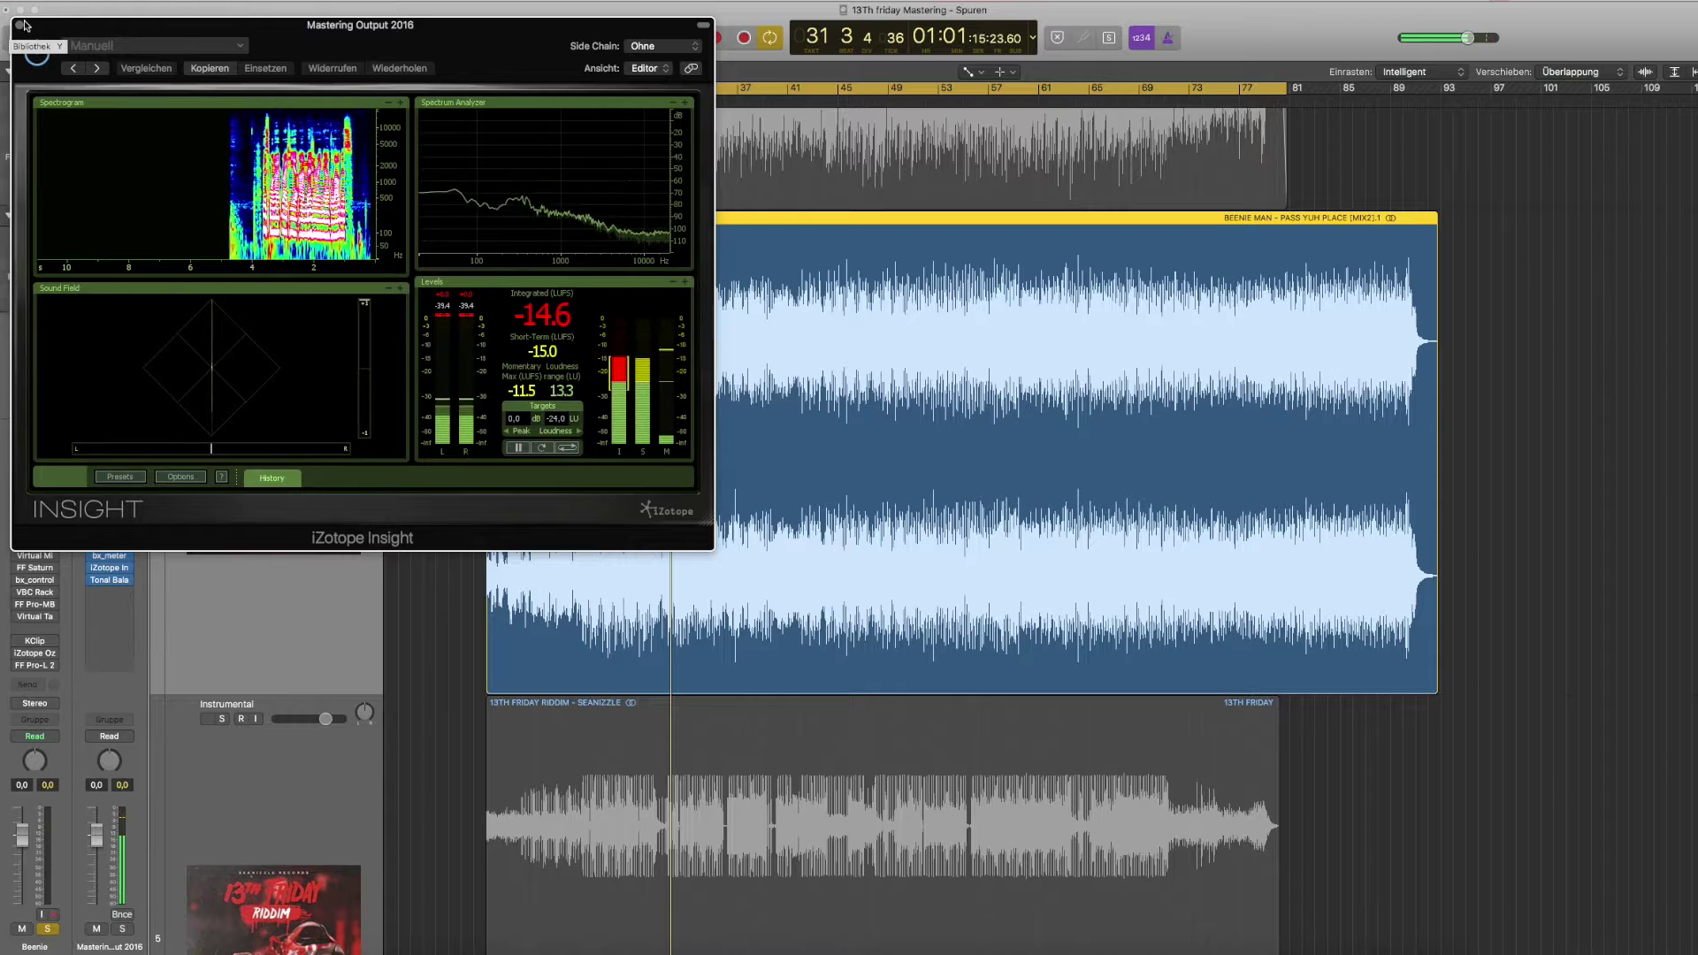
pyautogui.press('super+w')
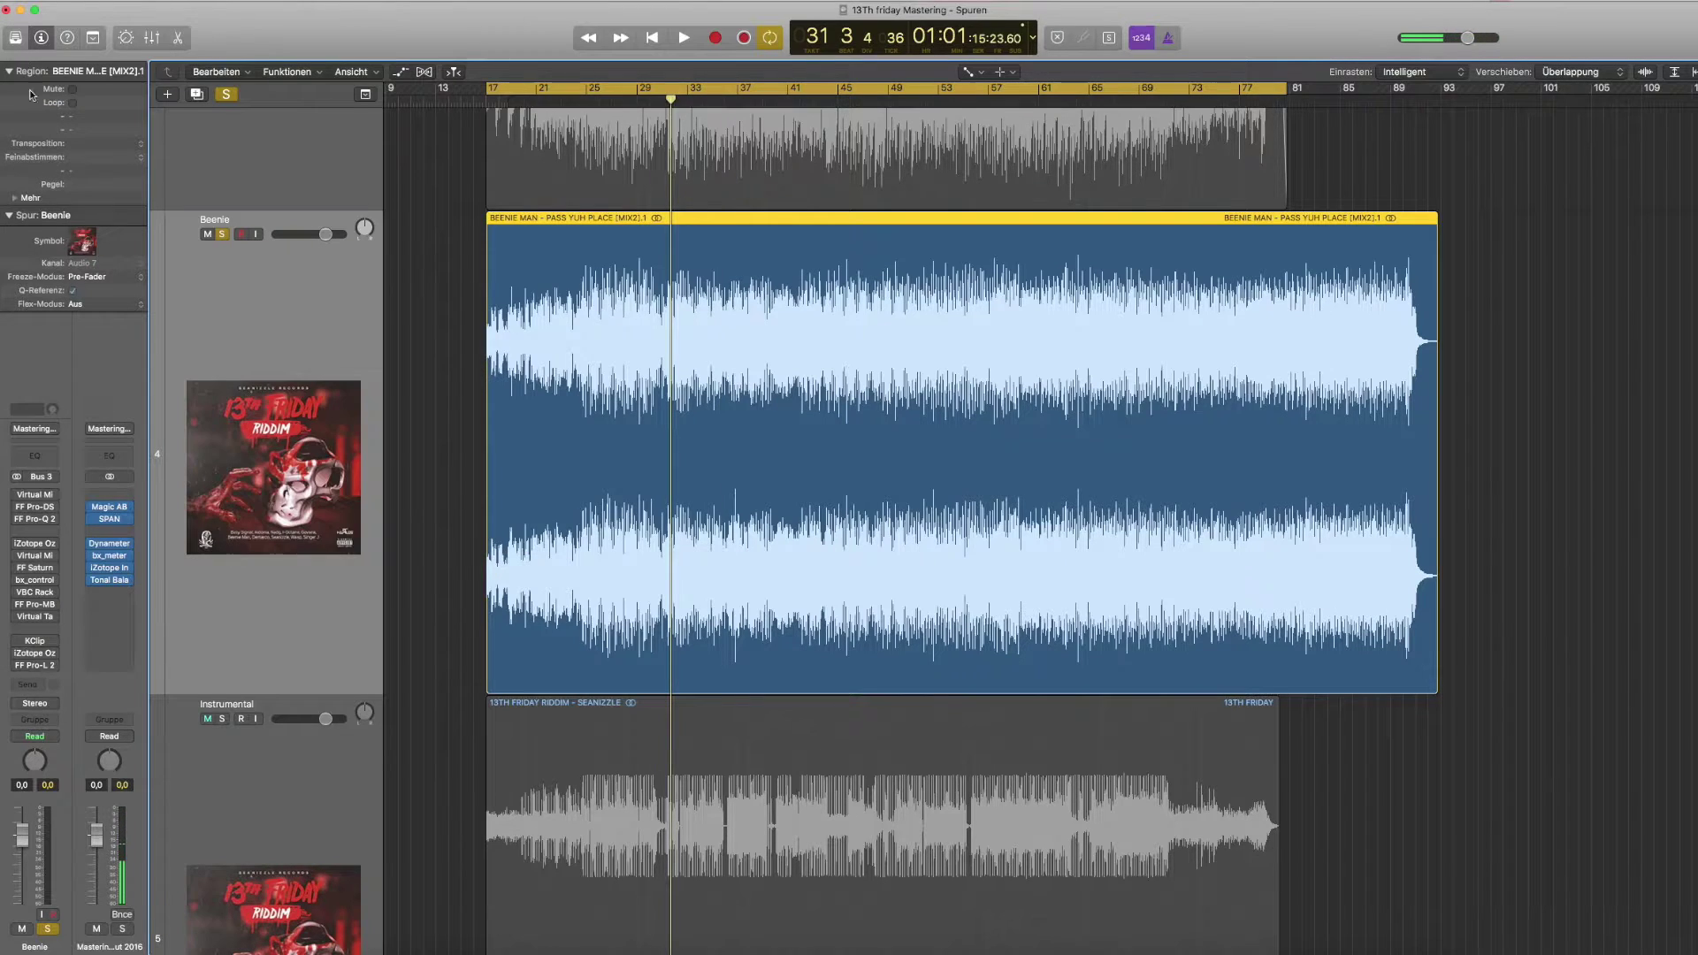
pyautogui.click(109, 580)
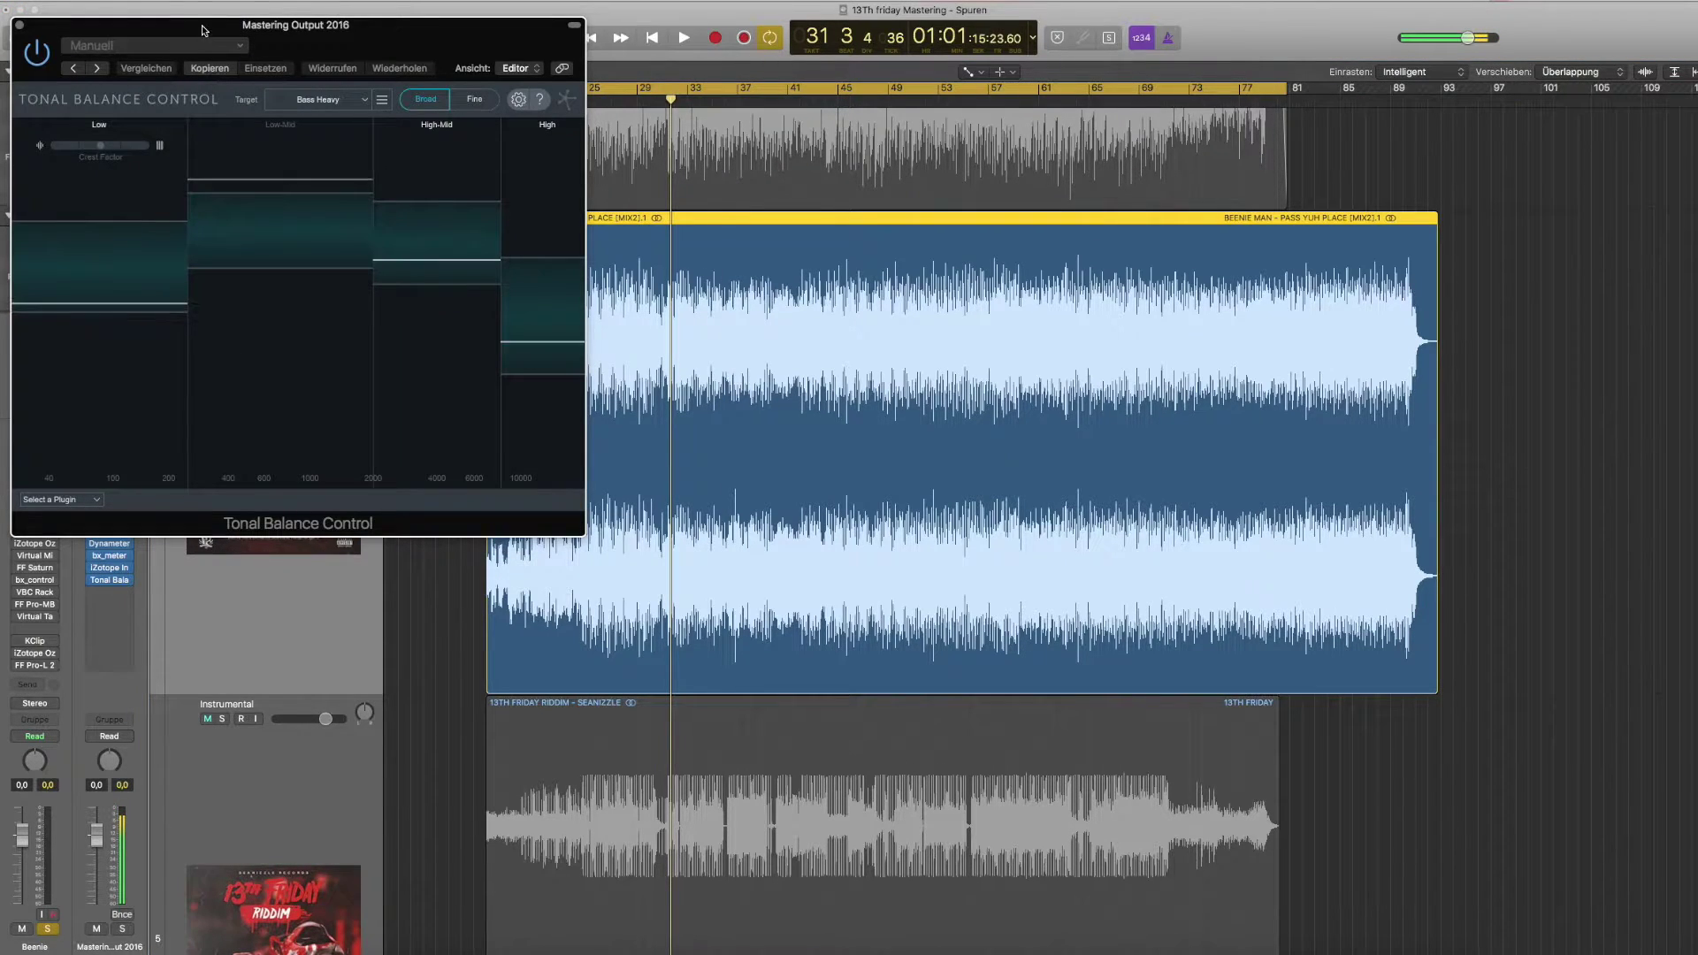
pyautogui.moveTo(210, 24); pyautogui.dragTo(1236, 344)
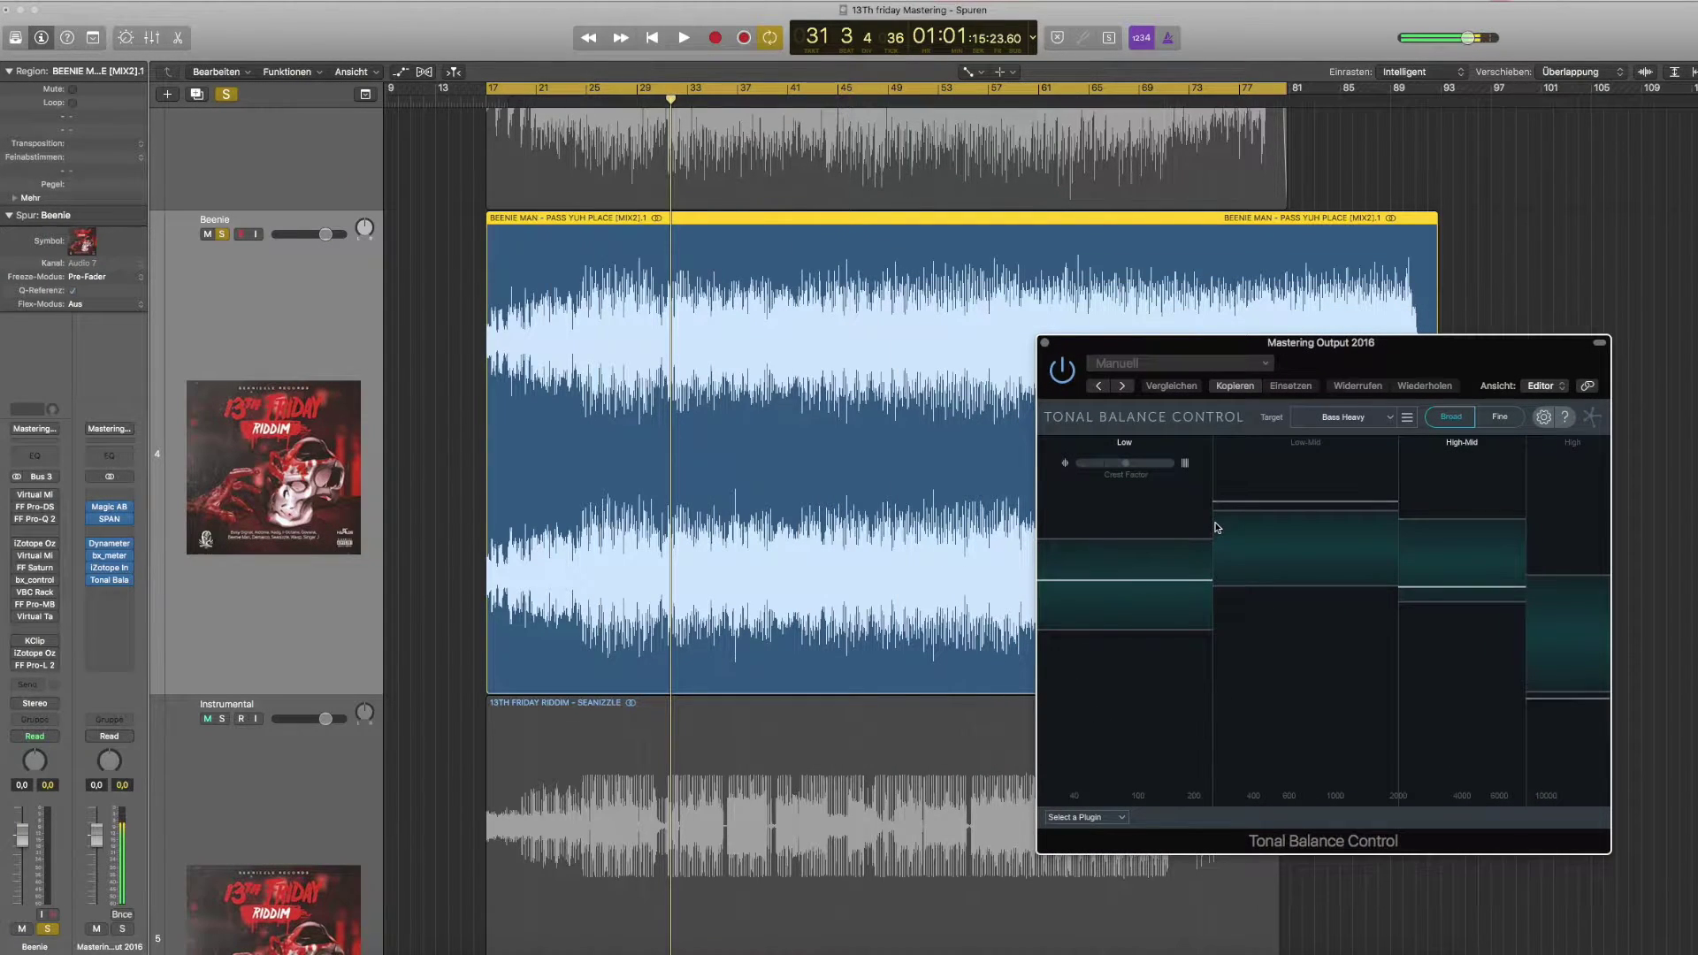
pyautogui.click(1046, 343)
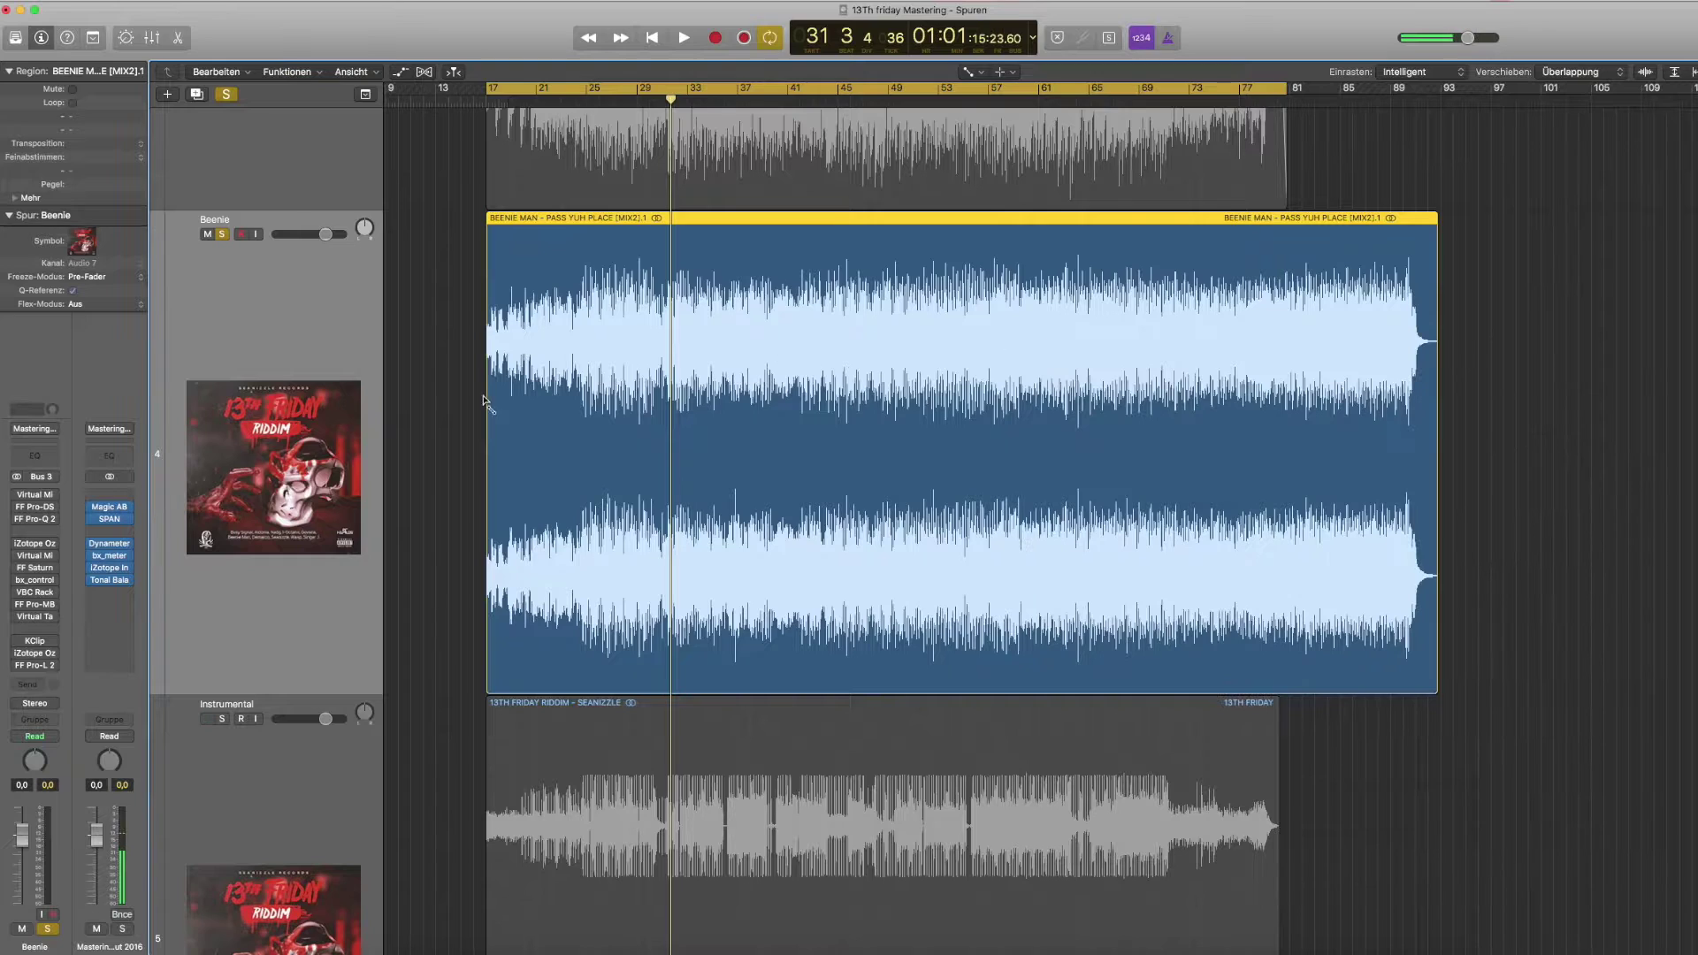
# After a brief playback, enable and open the KClip plug-in on the Beenie channel, moving its window clear of the channel strips.
pyautogui.moveTo(29, 512)
pyautogui.press('space')
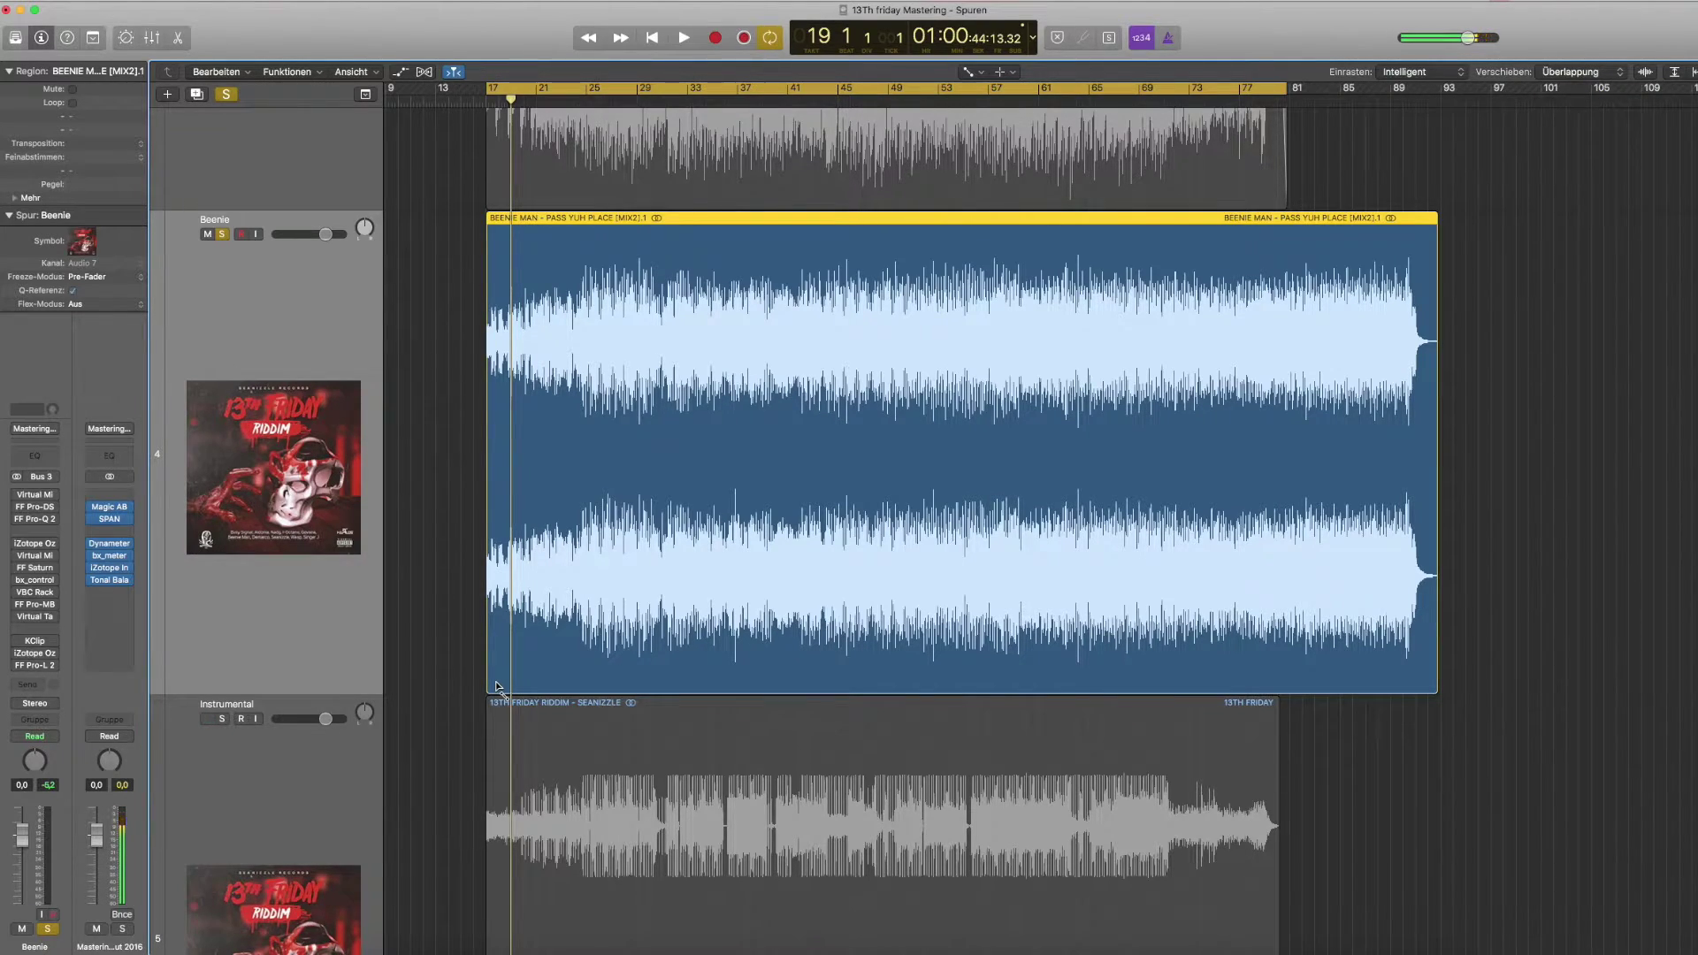
pyautogui.click(35, 641)
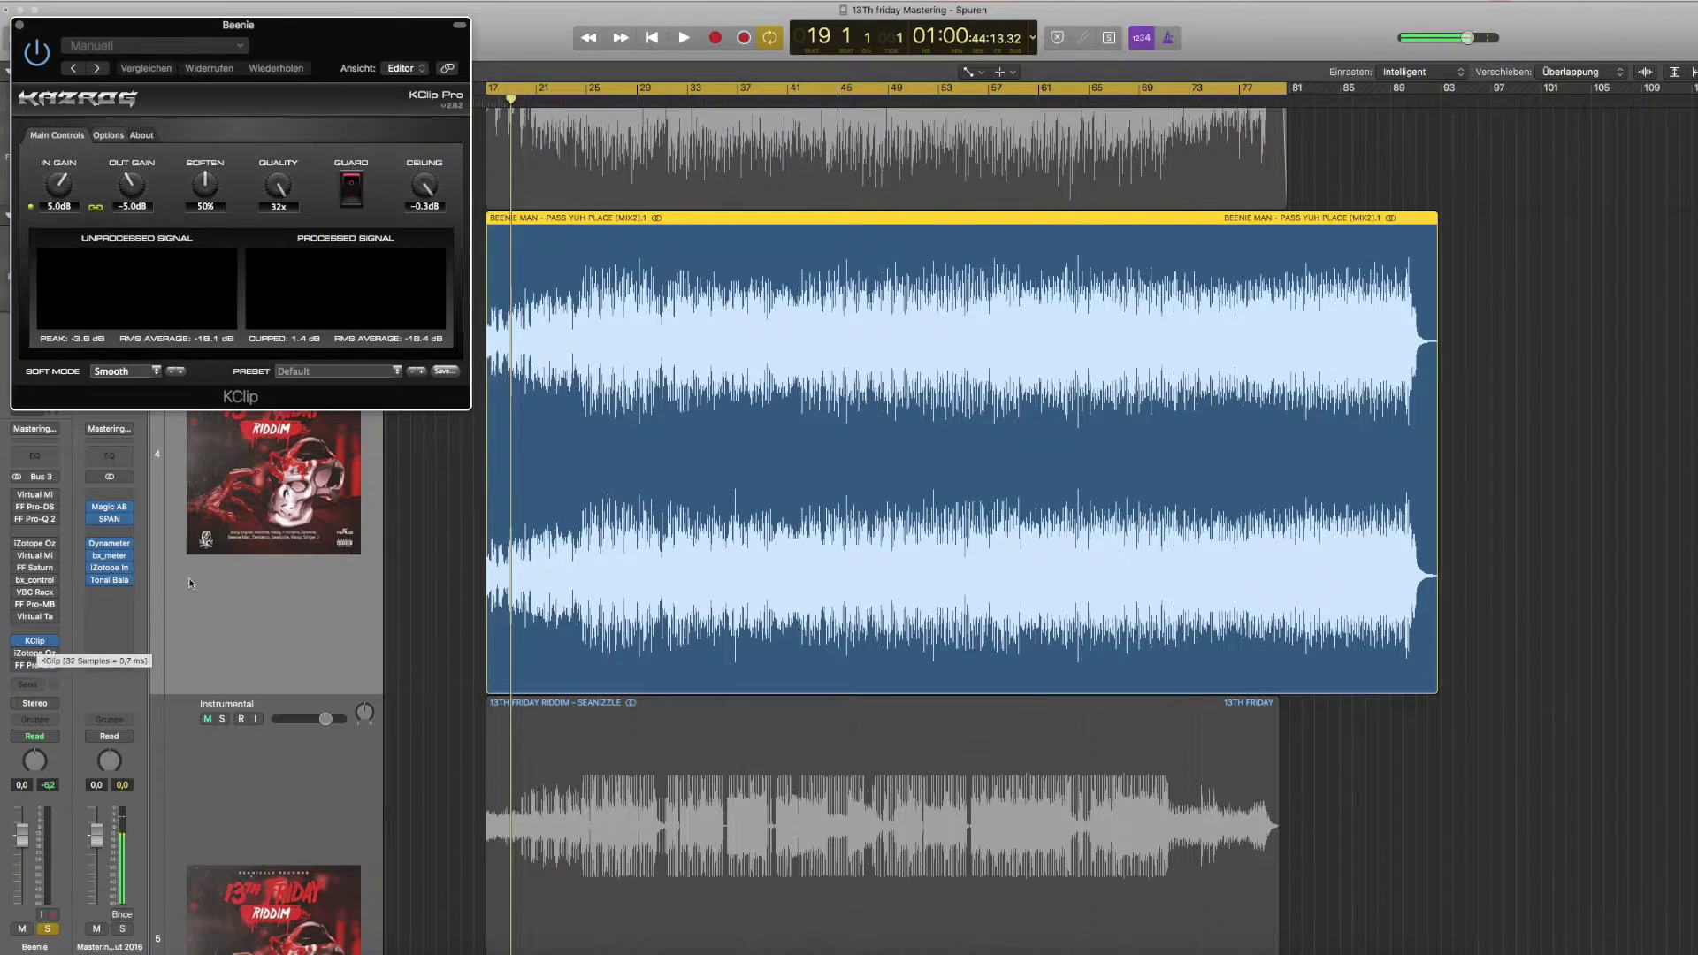
pyautogui.moveTo(247, 26); pyautogui.dragTo(497, 46)
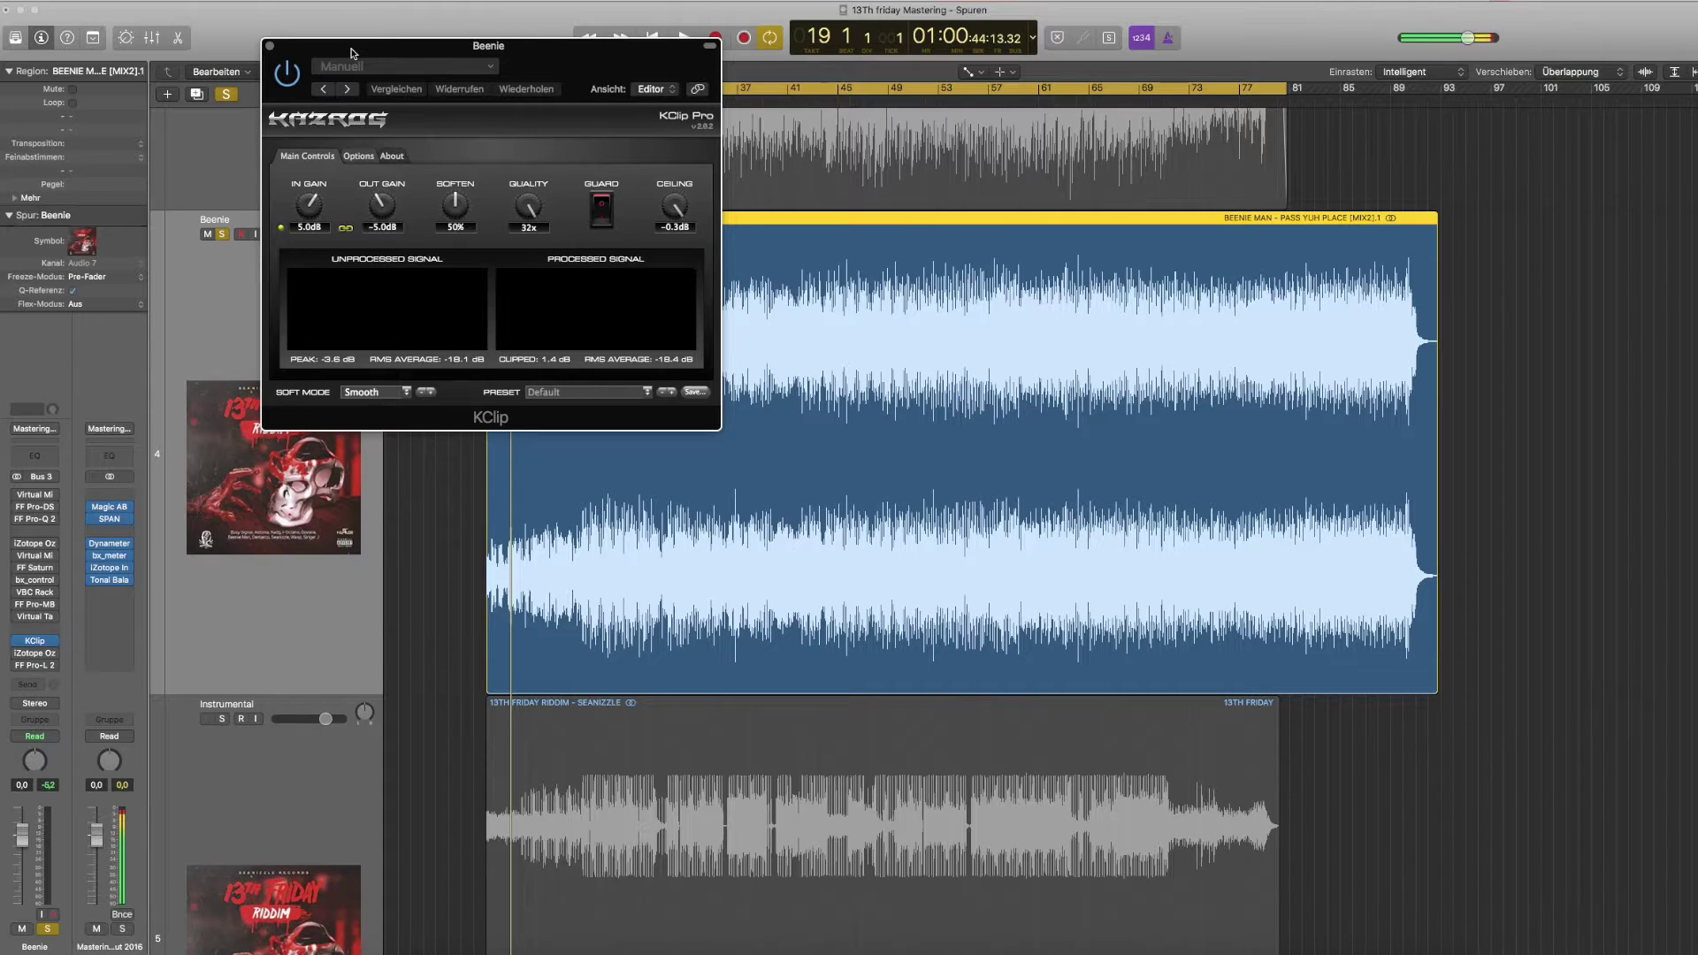
# Enable and open the Ozone 7 Maximizer and FF Pro-L 2 on the Beenie channel, closing these and the KClip window.
pyautogui.click(35, 656)
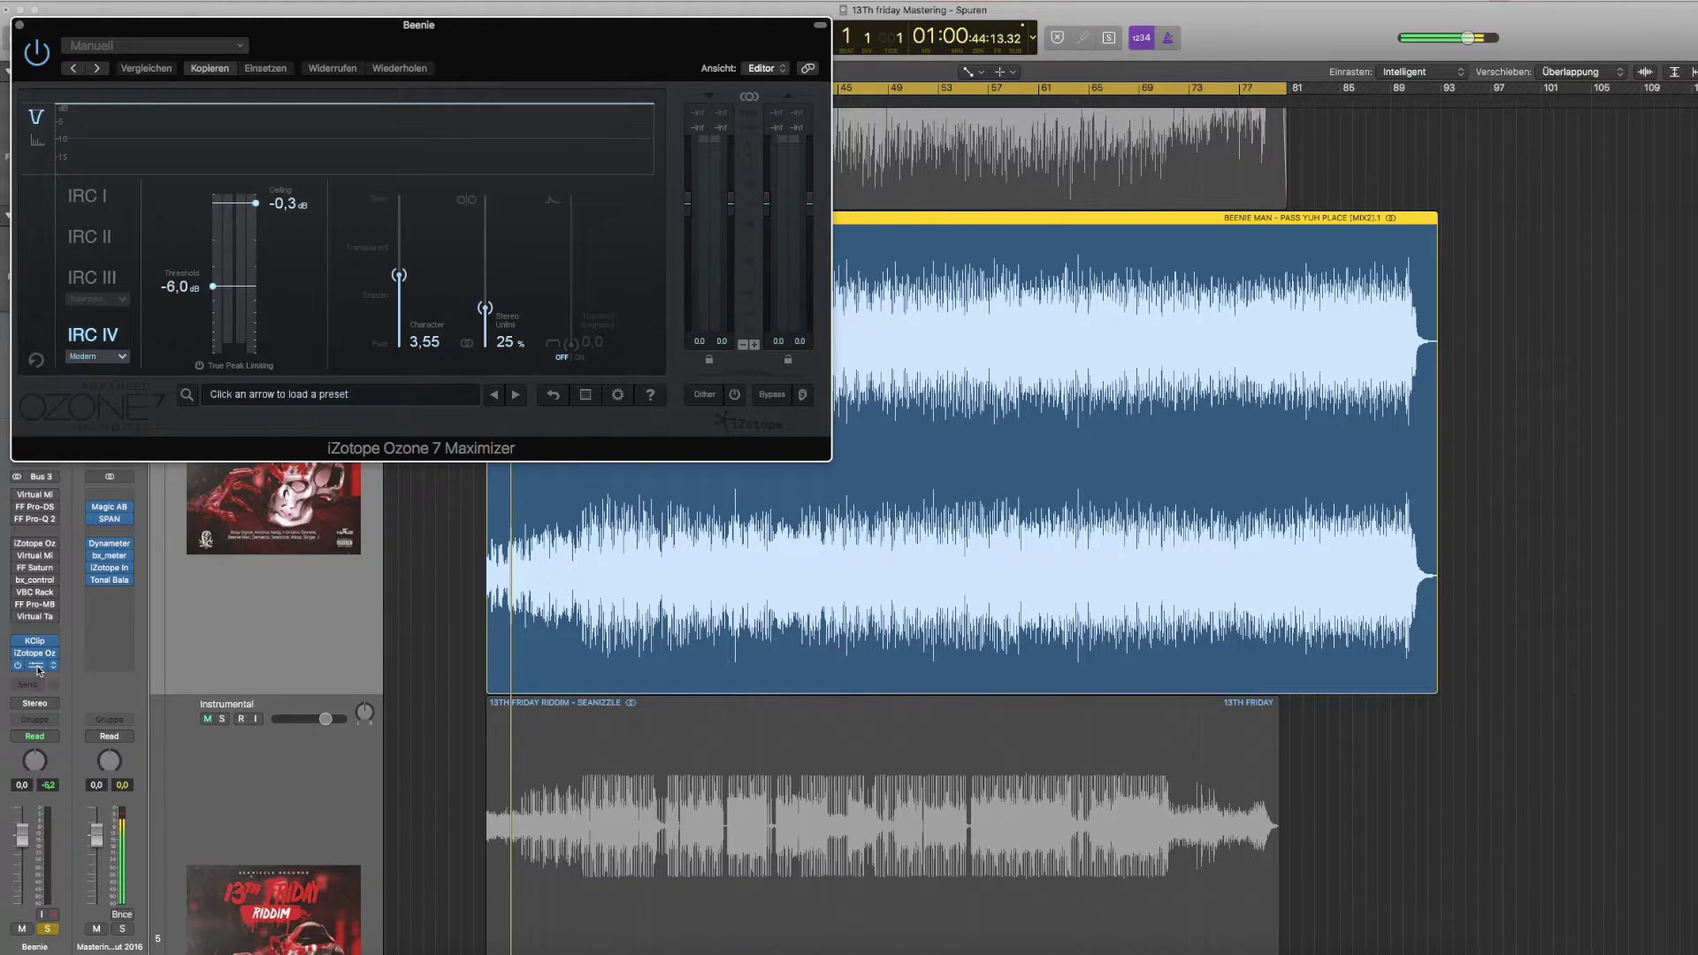
pyautogui.click(38, 667)
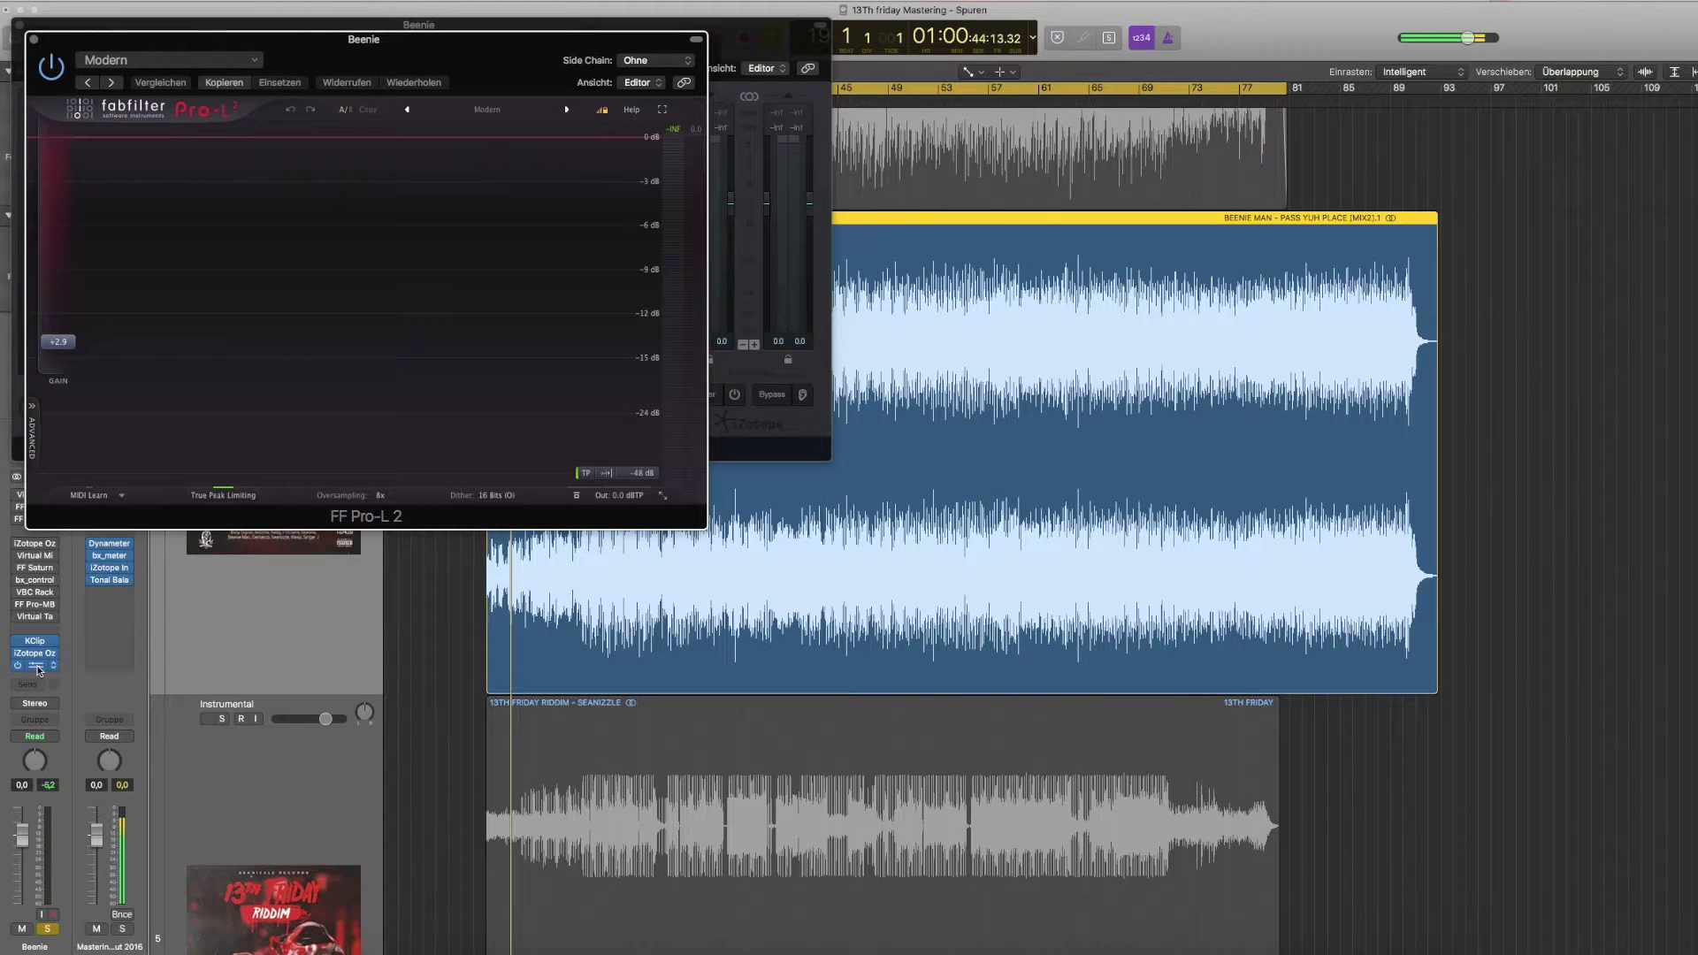
pyautogui.click(33, 40)
pyautogui.click(22, 25)
pyautogui.click(265, 44)
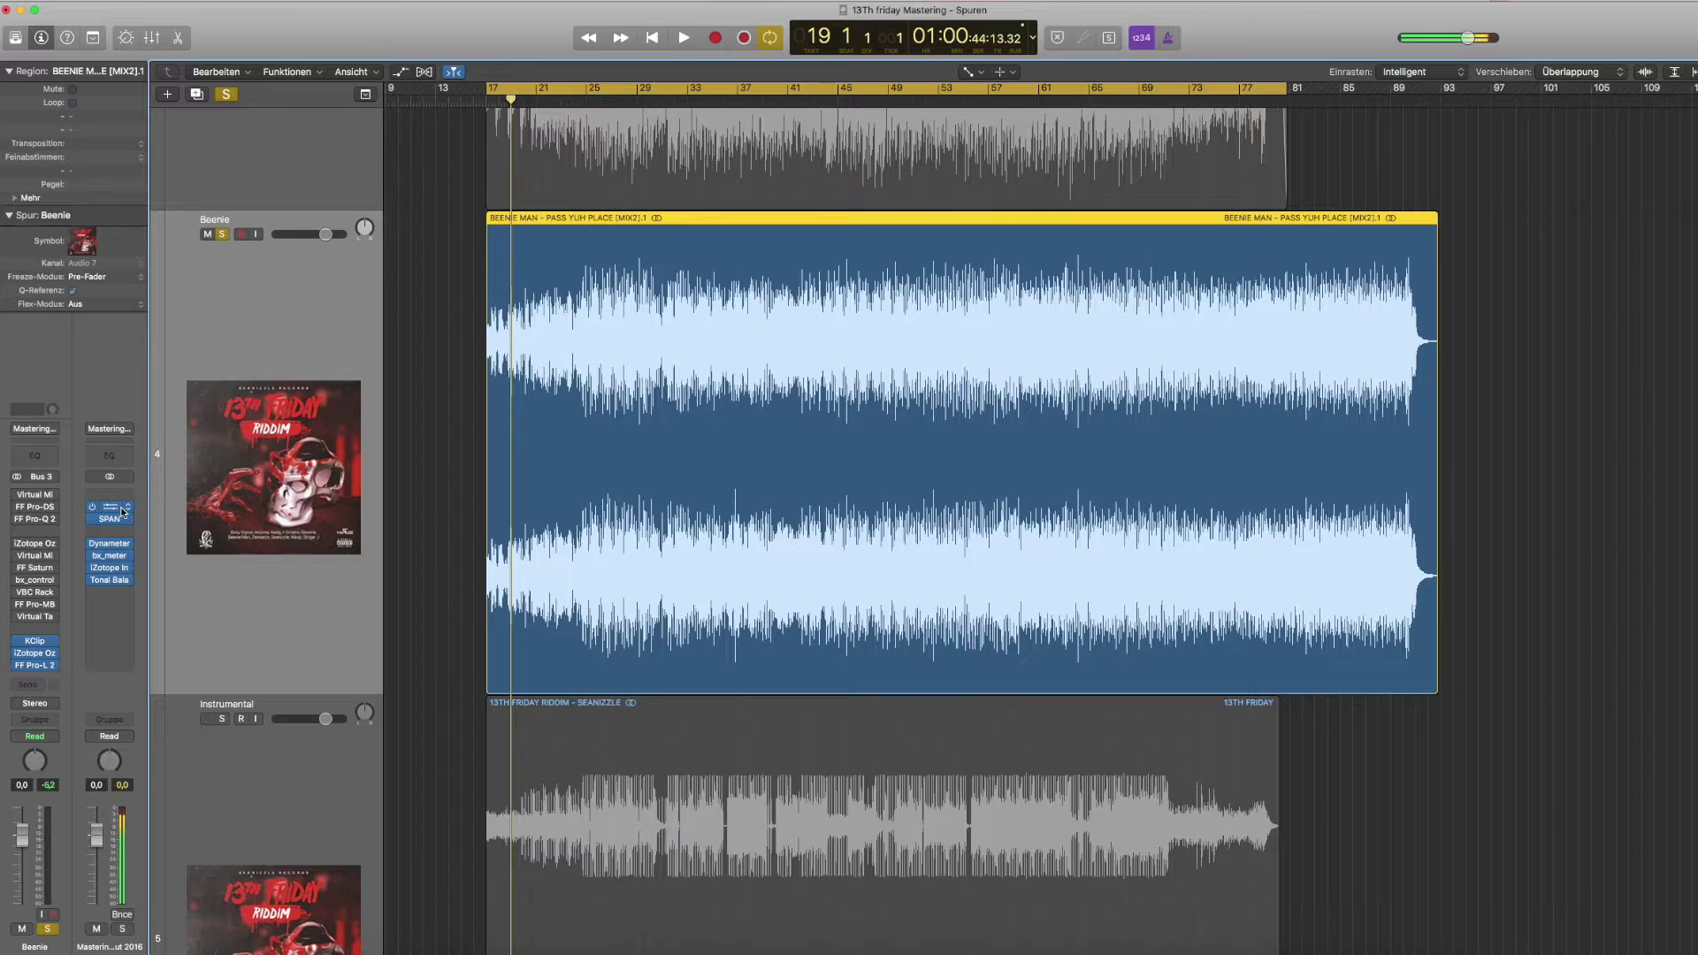
# Enable and open the first Virtual Mix Rack on the Beenie channel, reposition its window and play a short passage.
pyautogui.moveTo(46, 545)
pyautogui.click(35, 498)
pyautogui.moveTo(1308, 284); pyautogui.dragTo(1138, 214)
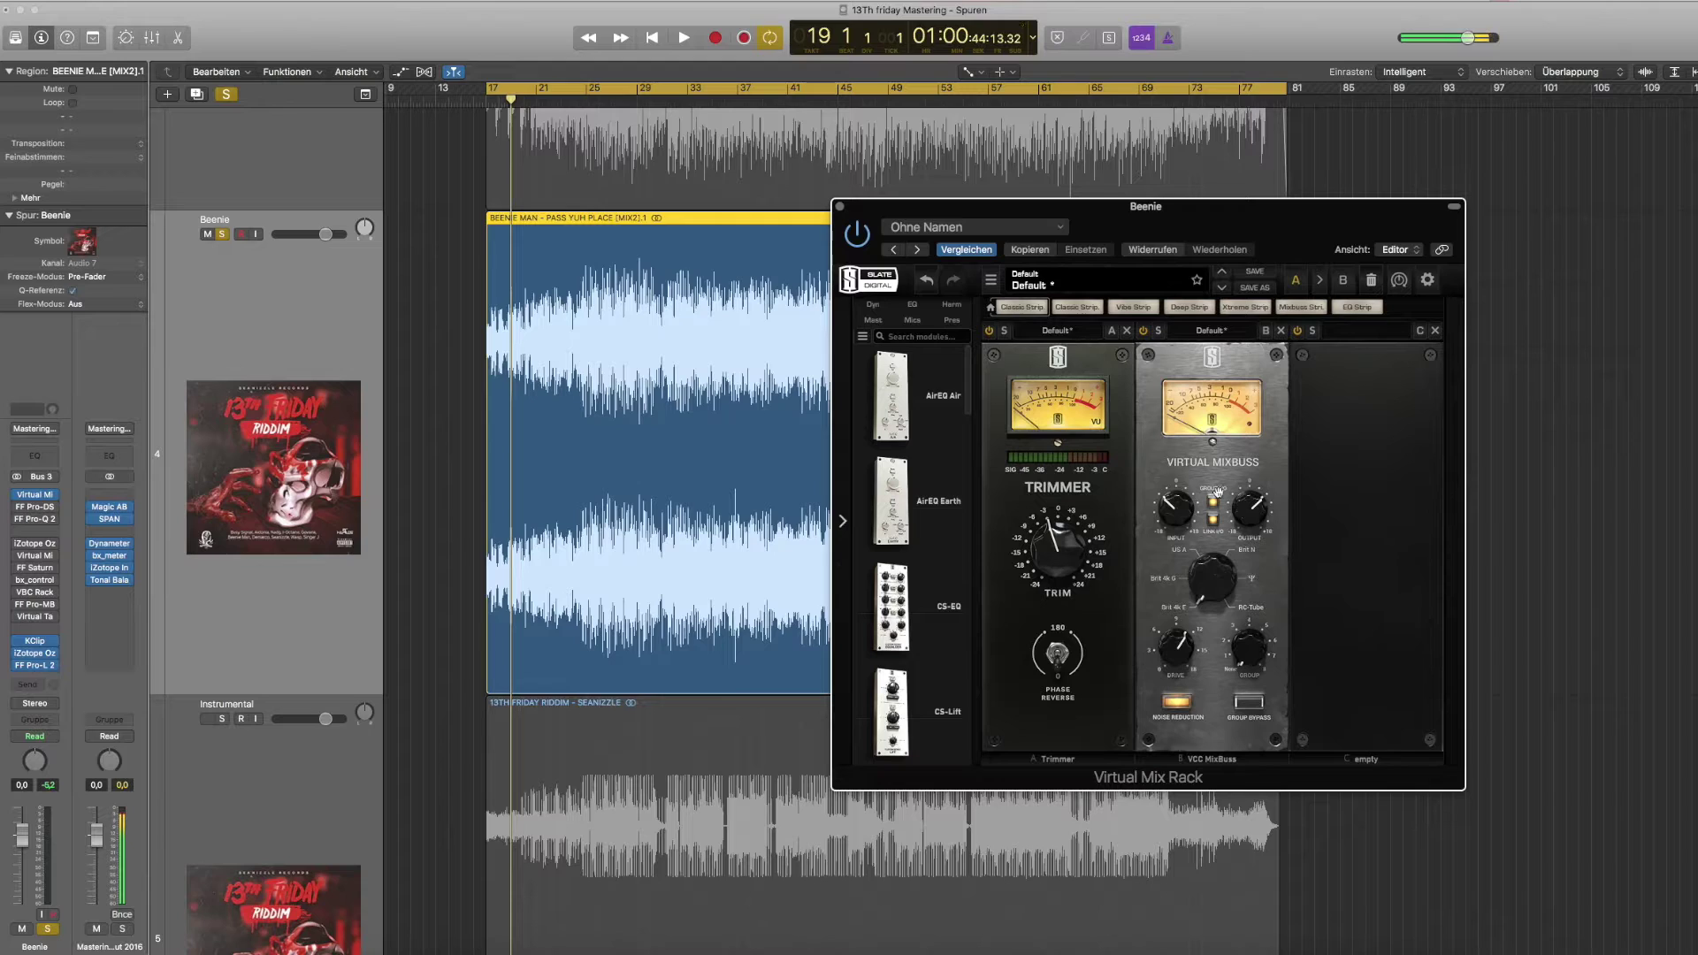
pyautogui.doubleClick(599, 110)
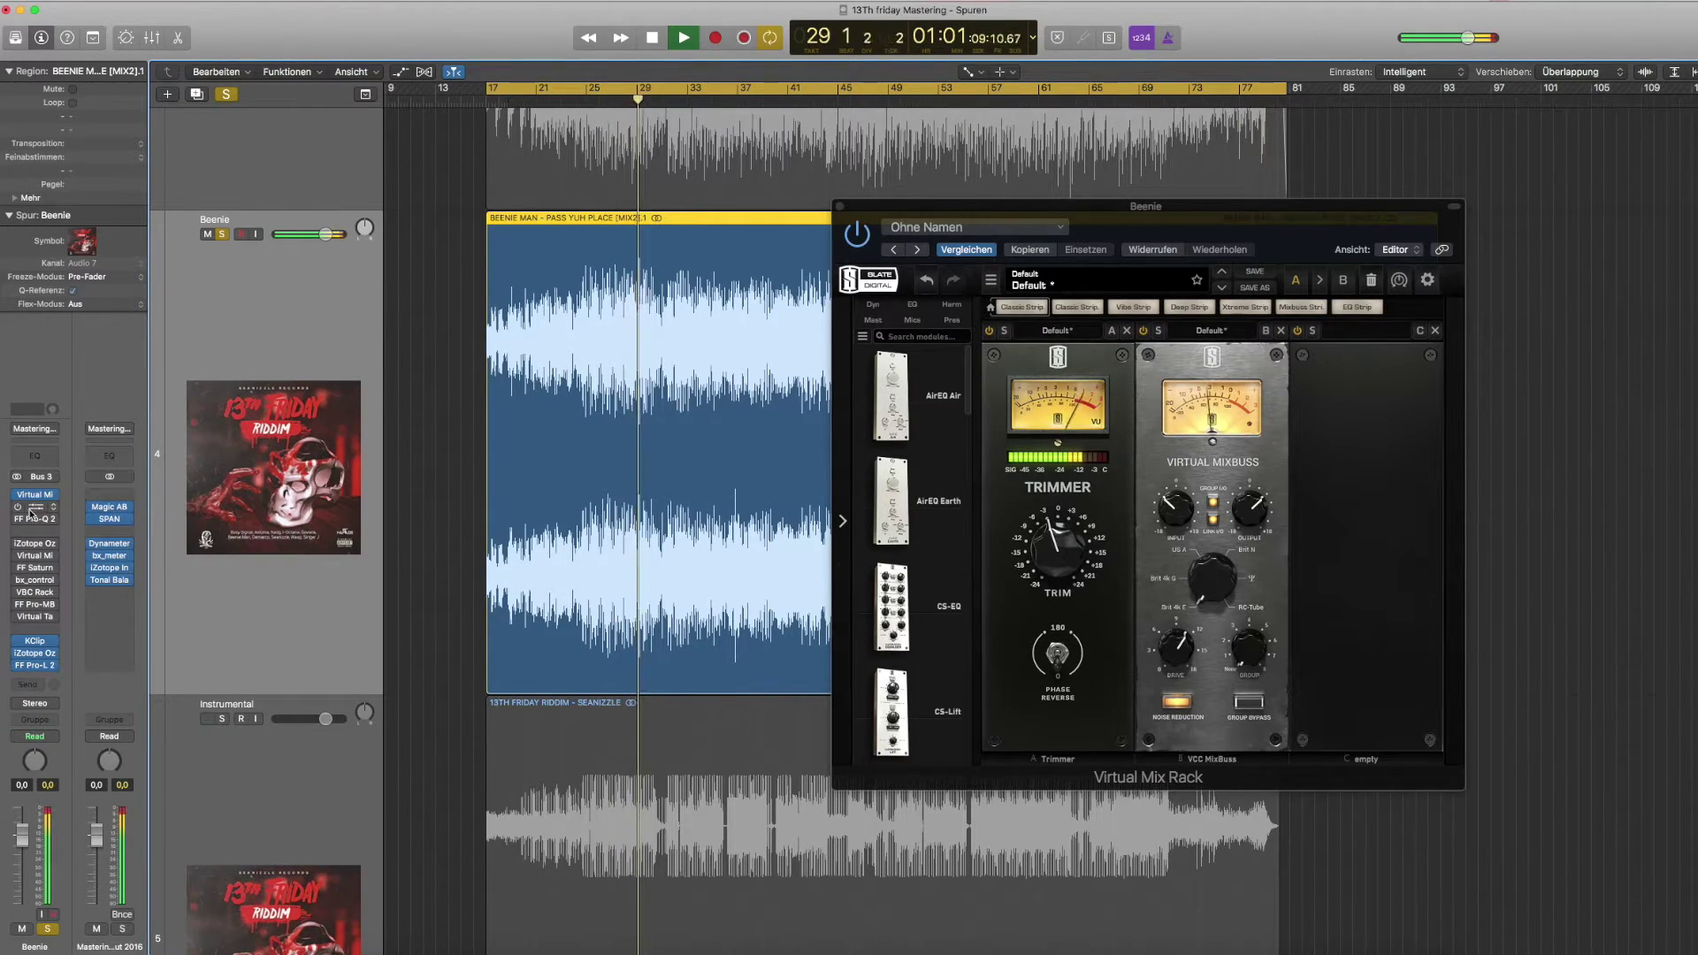
pyautogui.moveTo(18, 511)
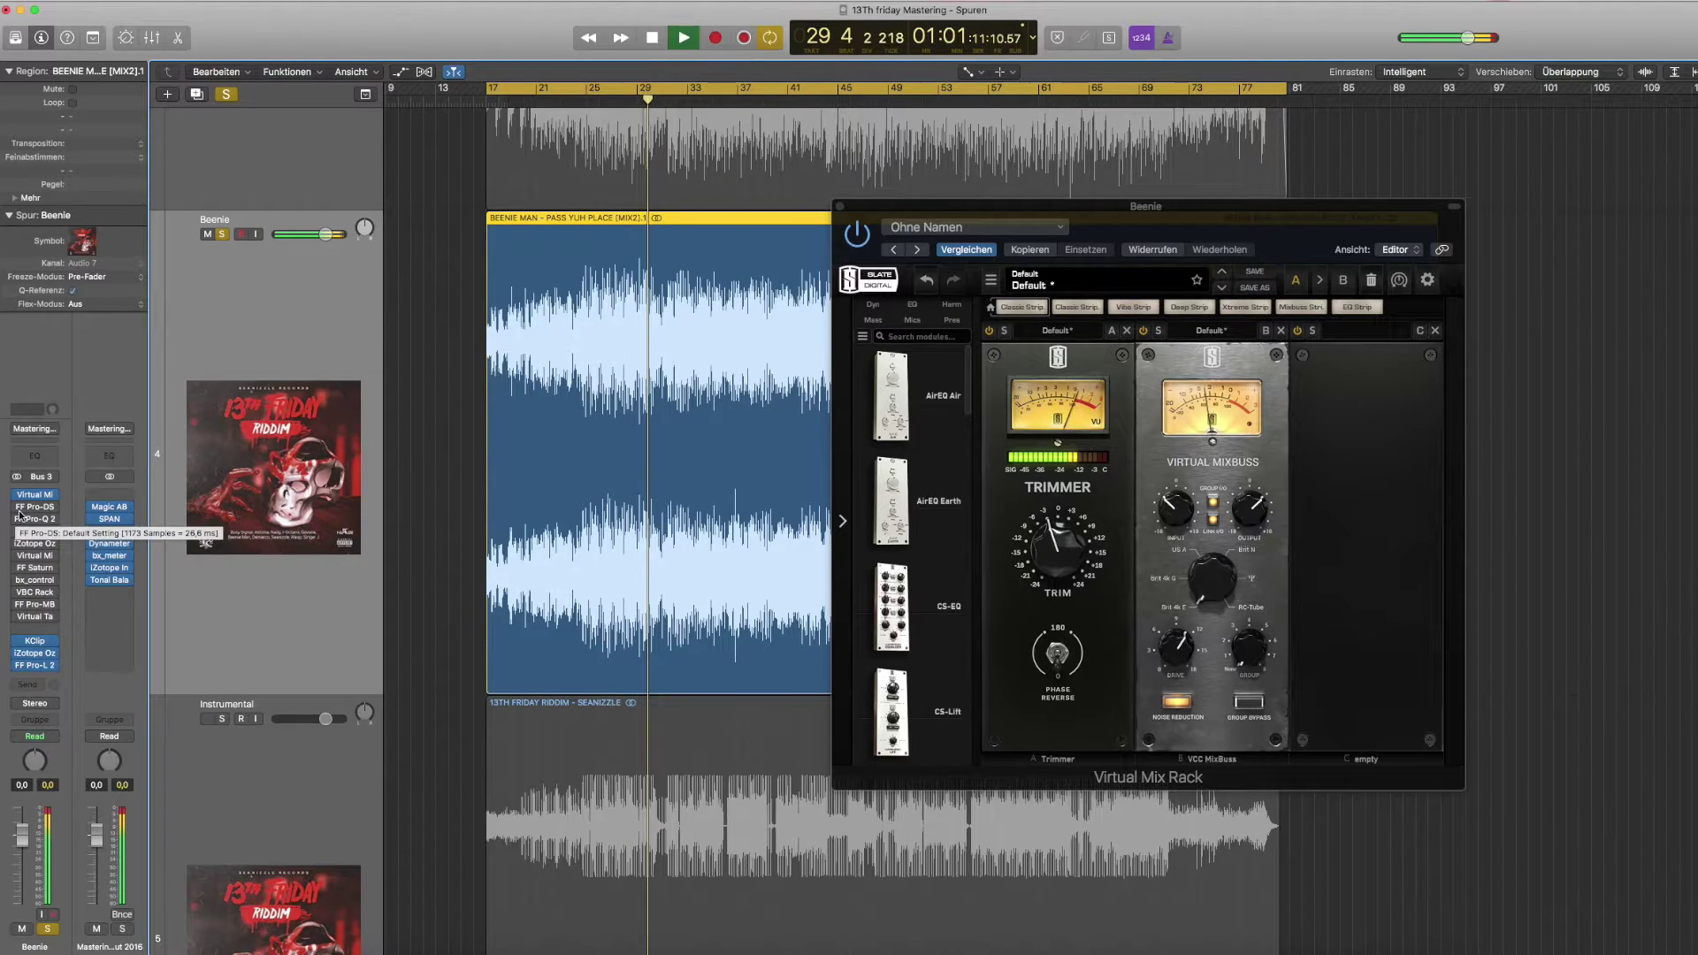
pyautogui.press('space')
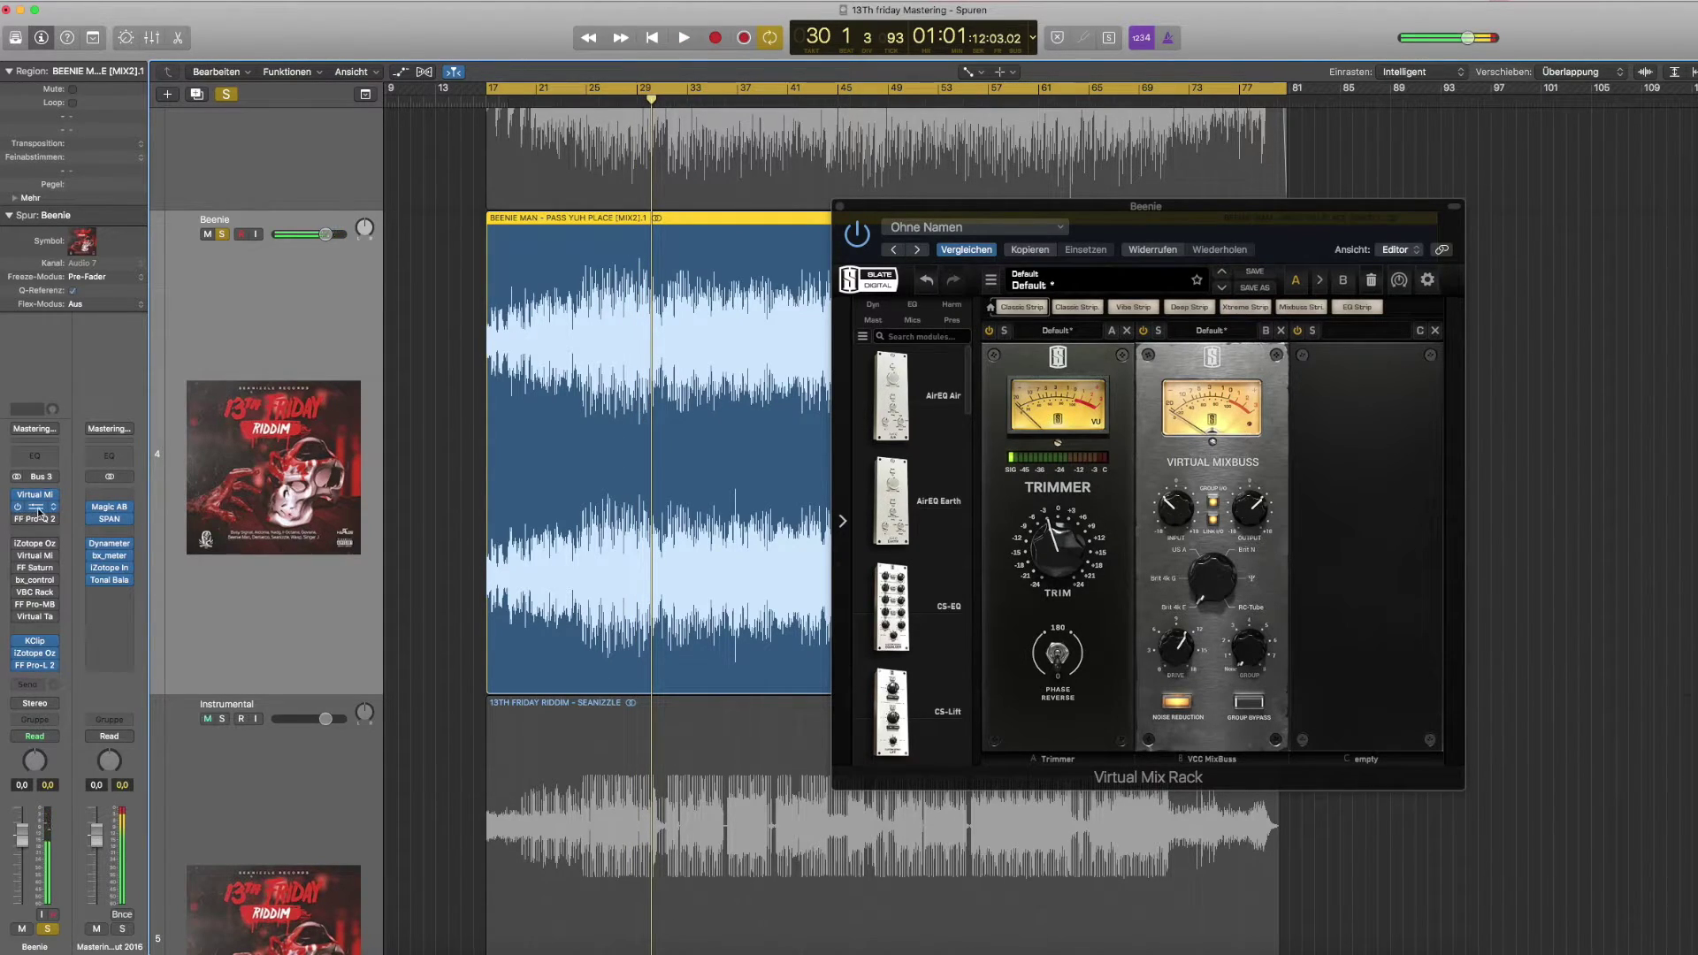
# Enable and open FF Pro-DS on the Beenie channel, close the Virtual Mix Rack window and move Pro-DS over the waveform.
pyautogui.click(37, 511)
pyautogui.moveTo(725, 76); pyautogui.dragTo(1162, 351)
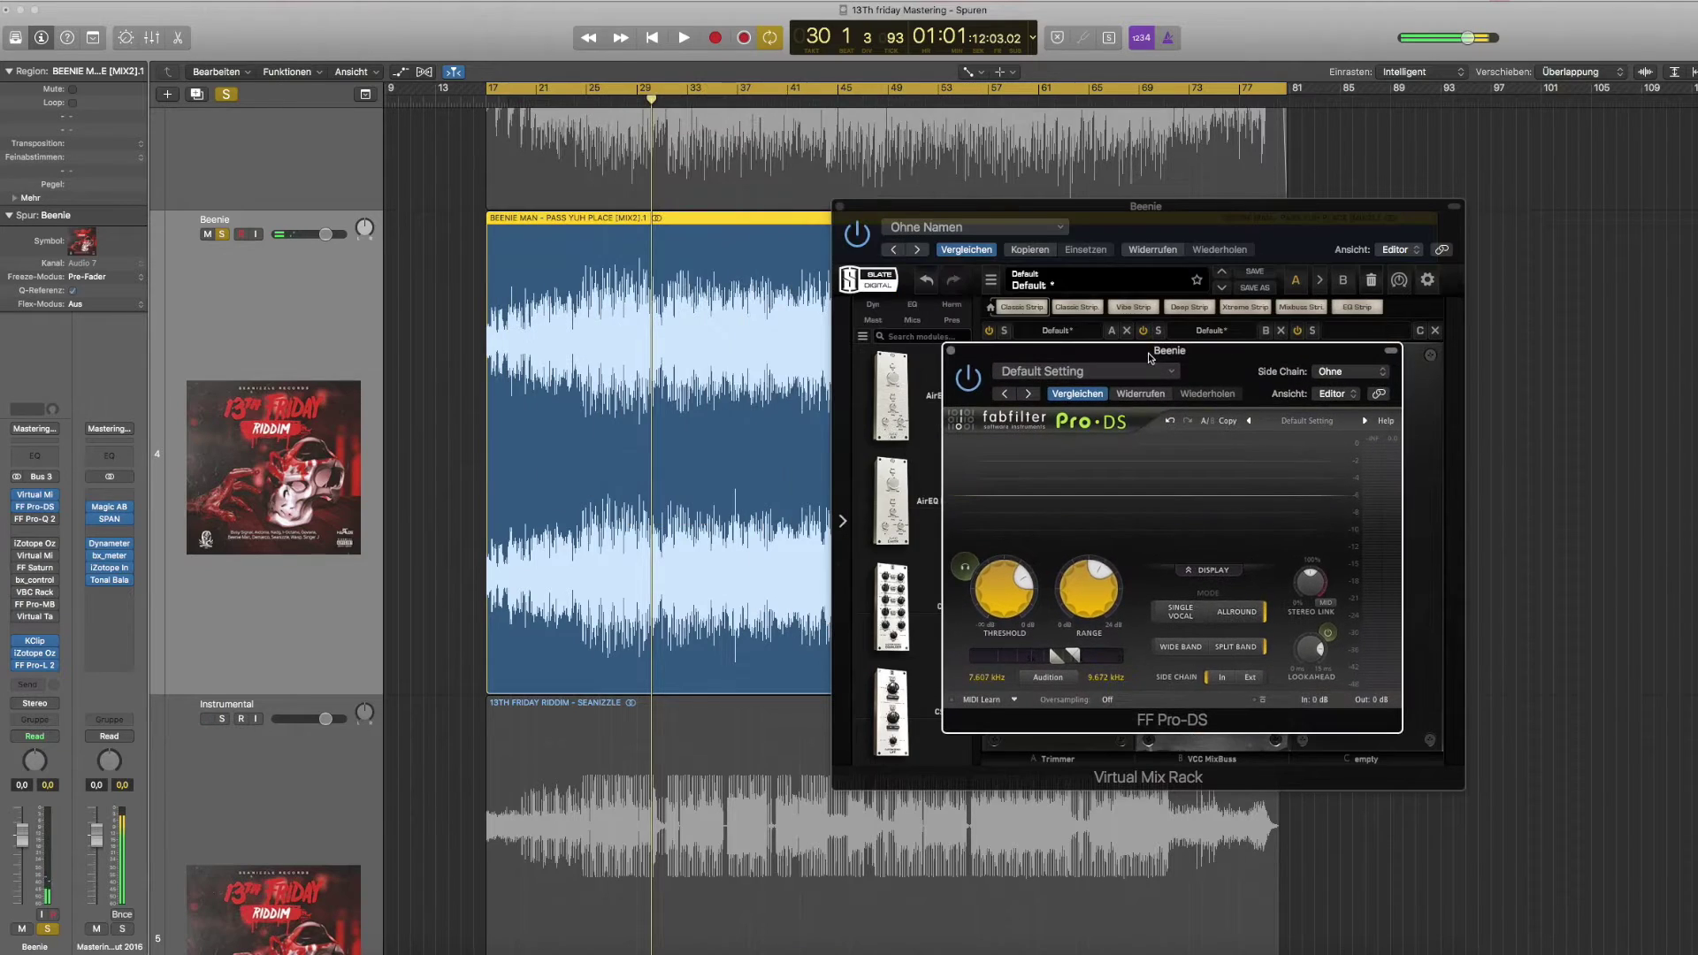
pyautogui.click(839, 206)
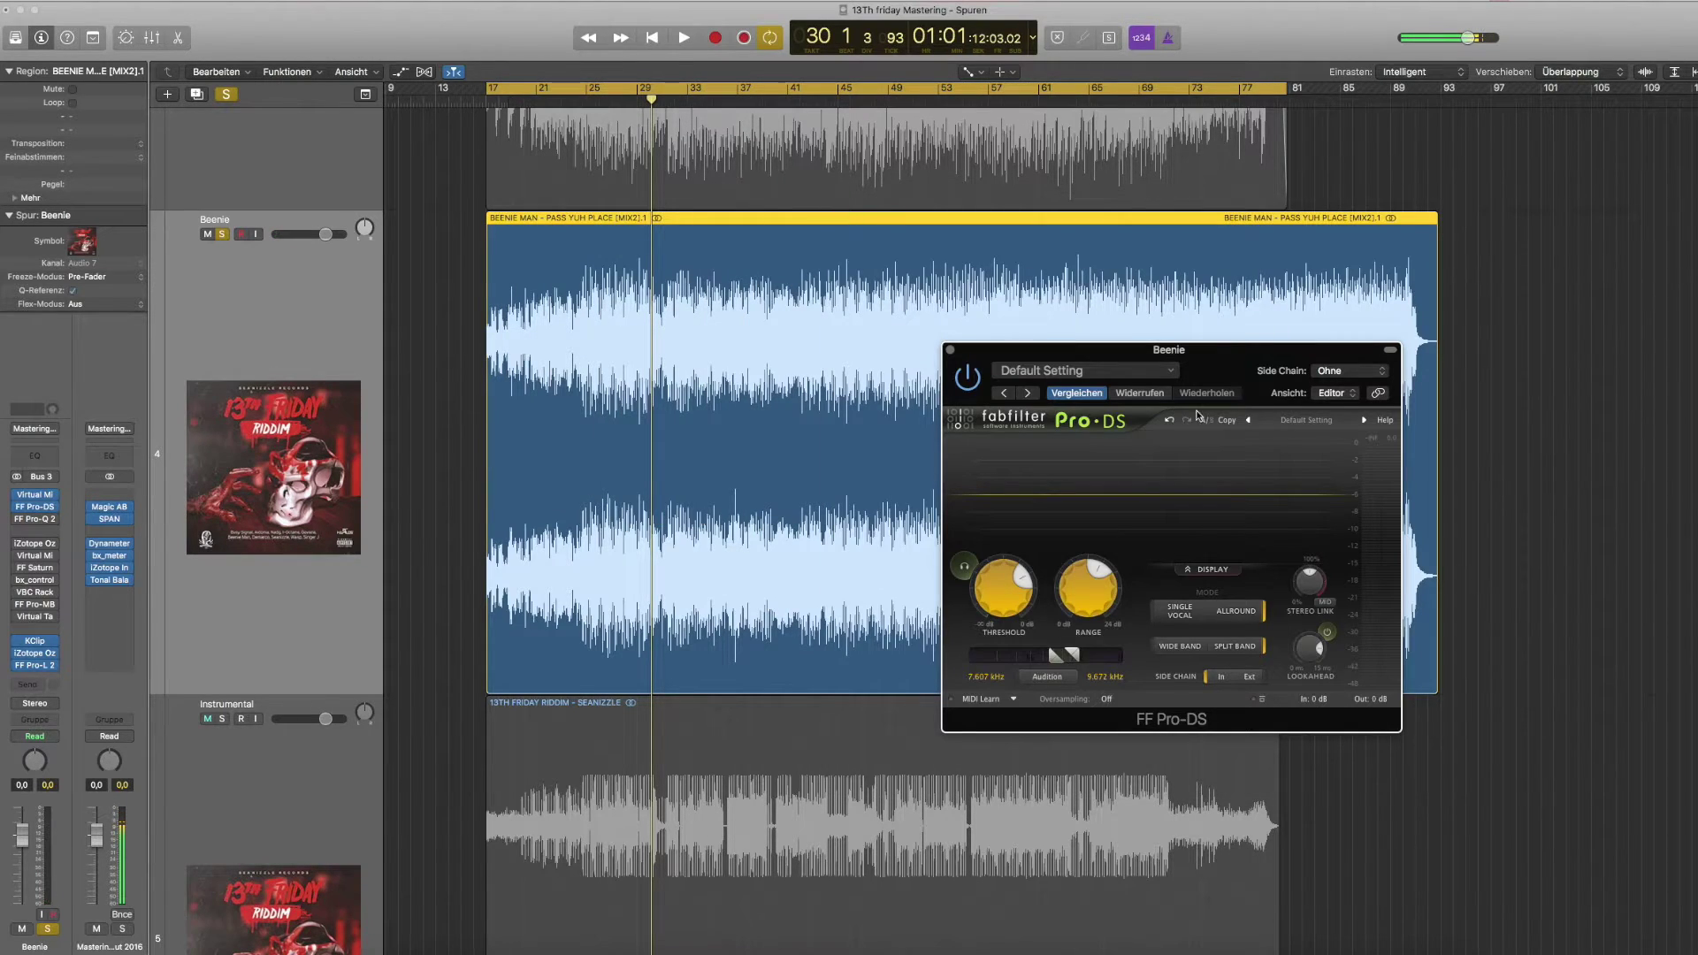
pyautogui.moveTo(1189, 353); pyautogui.dragTo(985, 273)
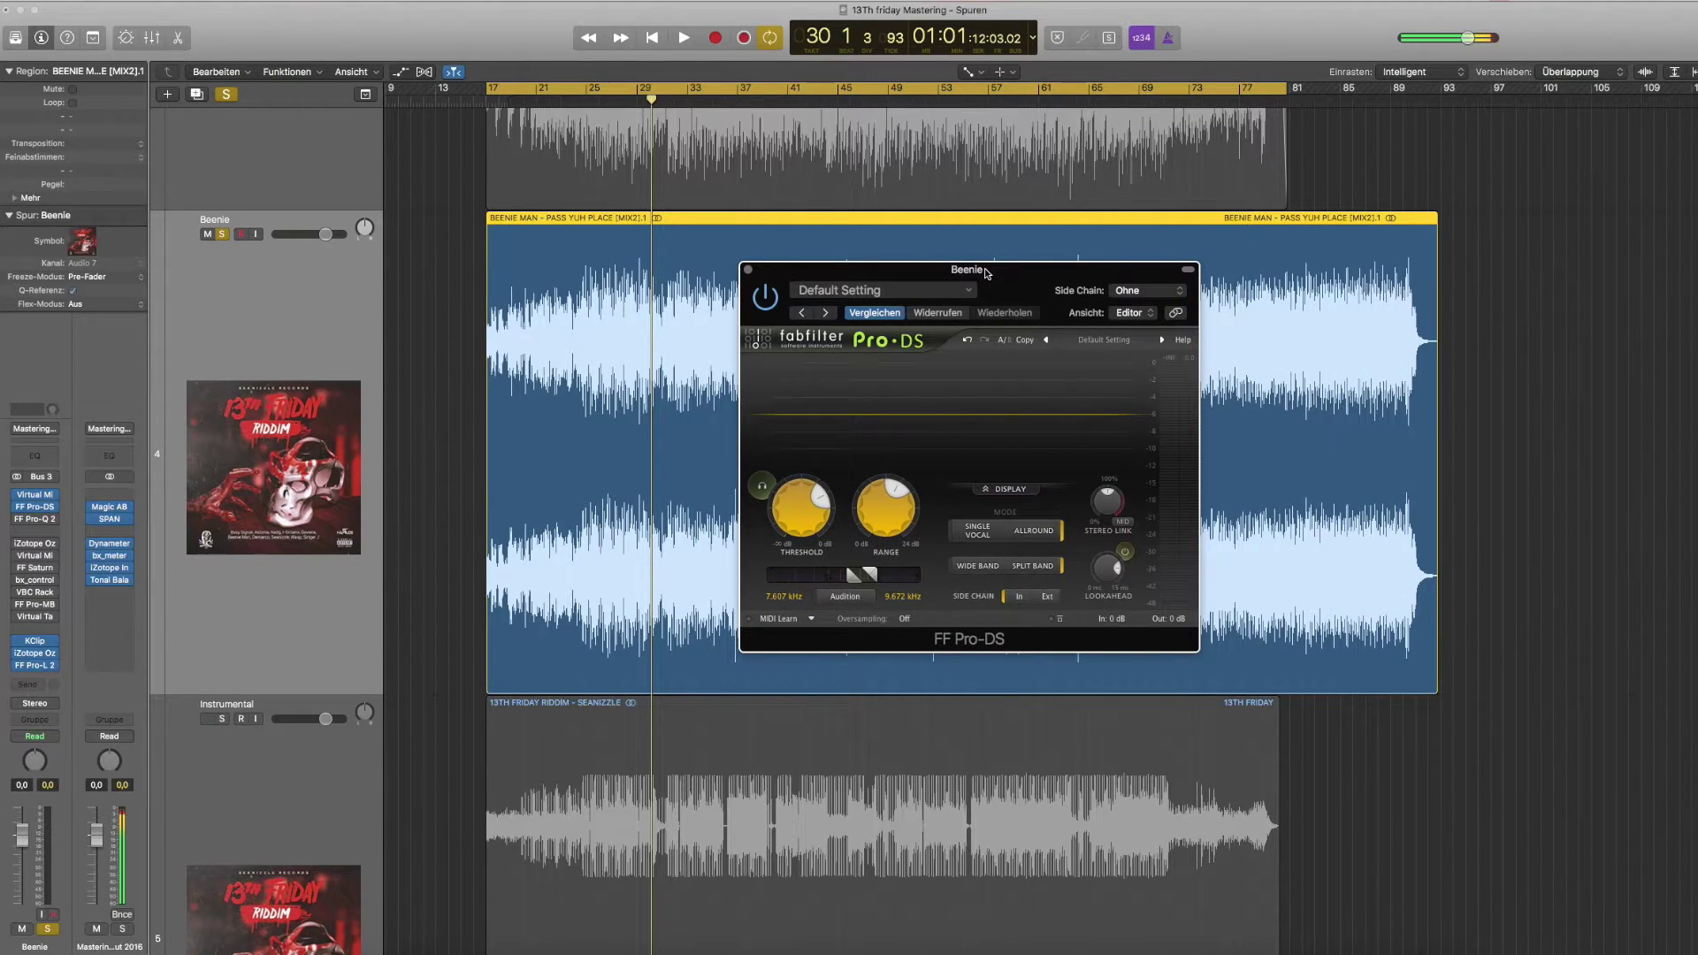
# Audition the Pro-DS de-essing band during a short playback, stopping and closing the plug-in window.
pyautogui.click(847, 597)
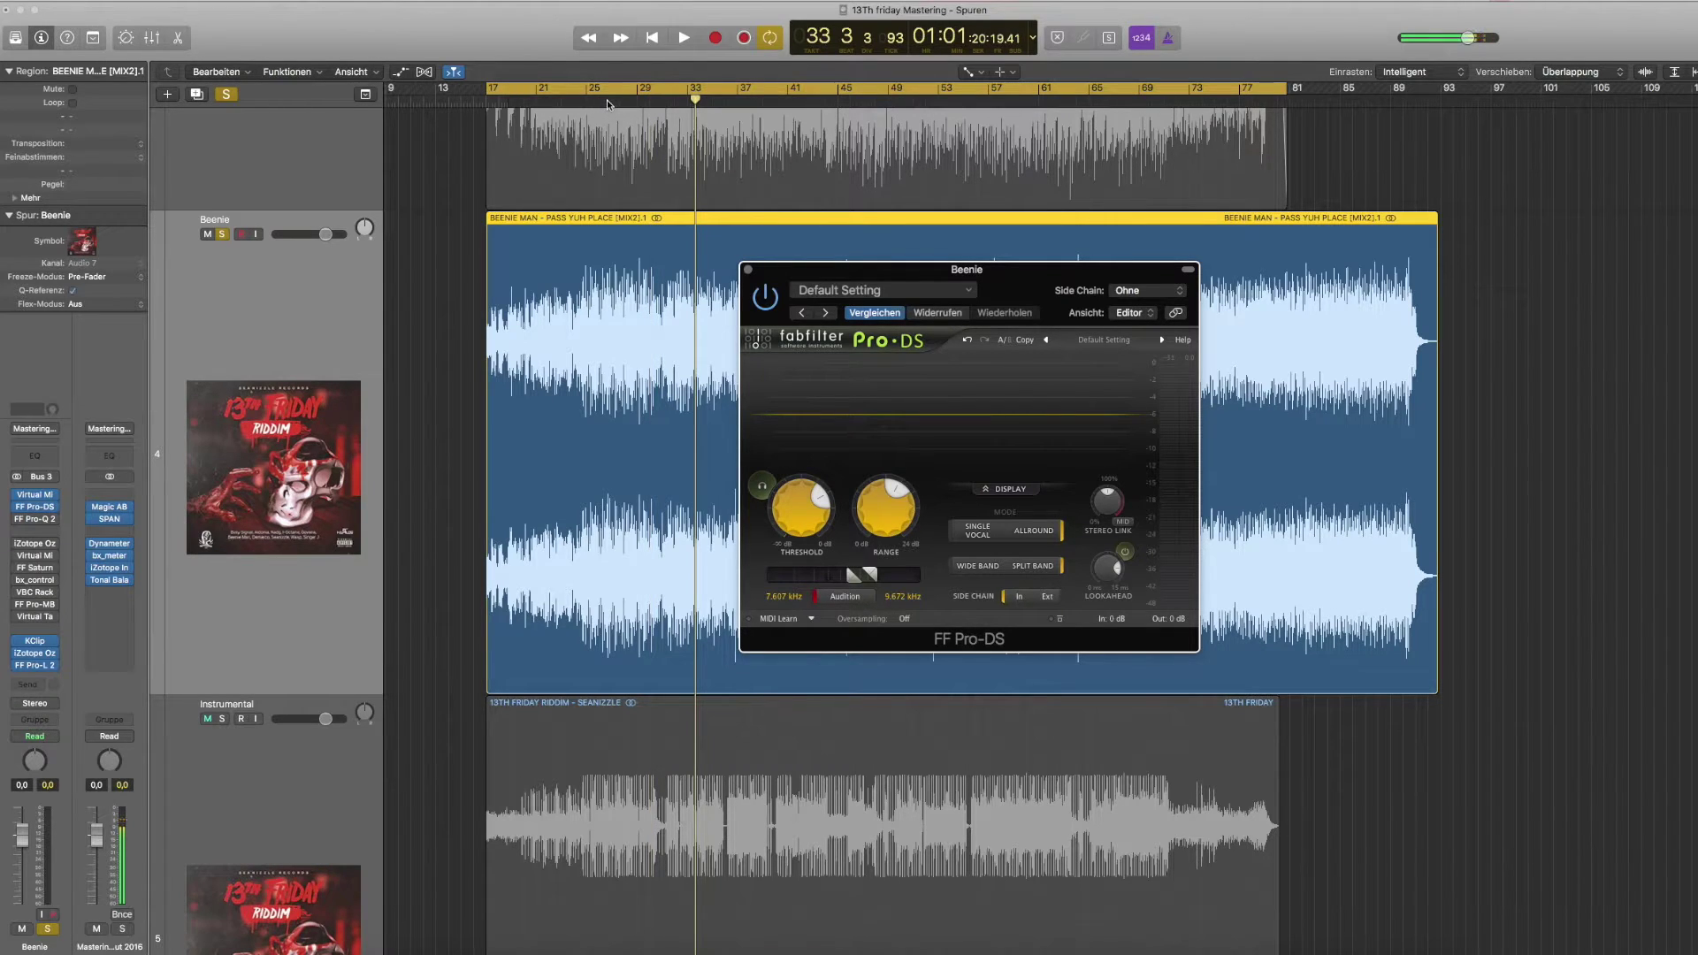
pyautogui.doubleClick(606, 104)
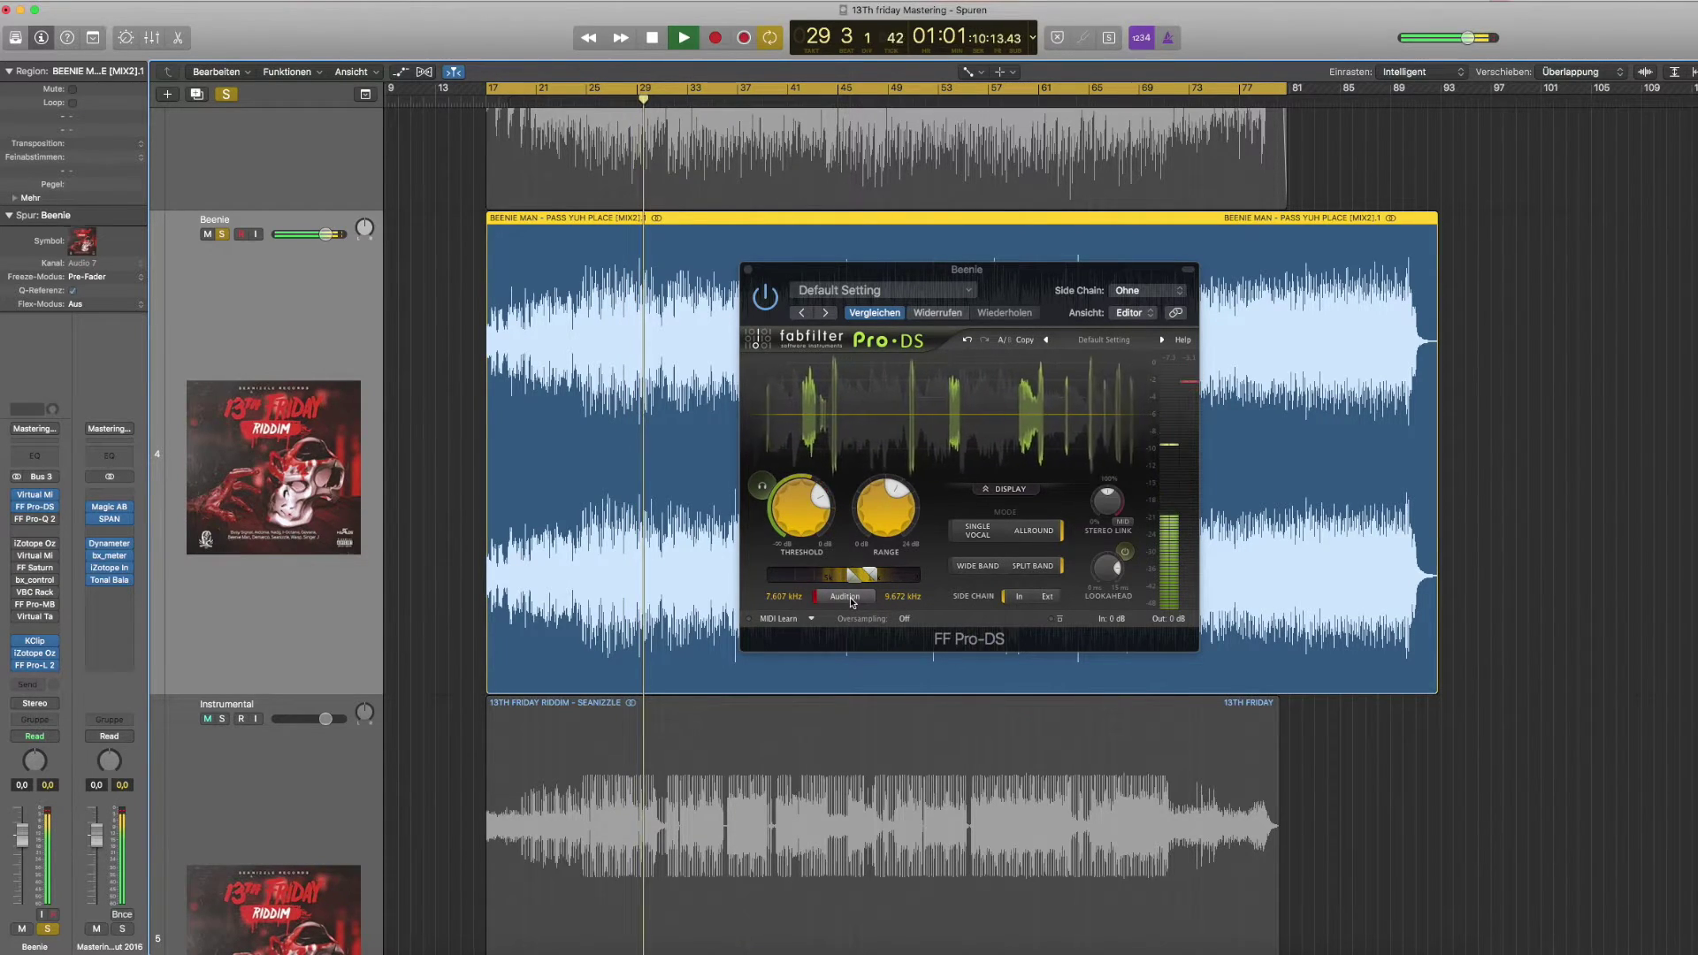
pyautogui.press('space')
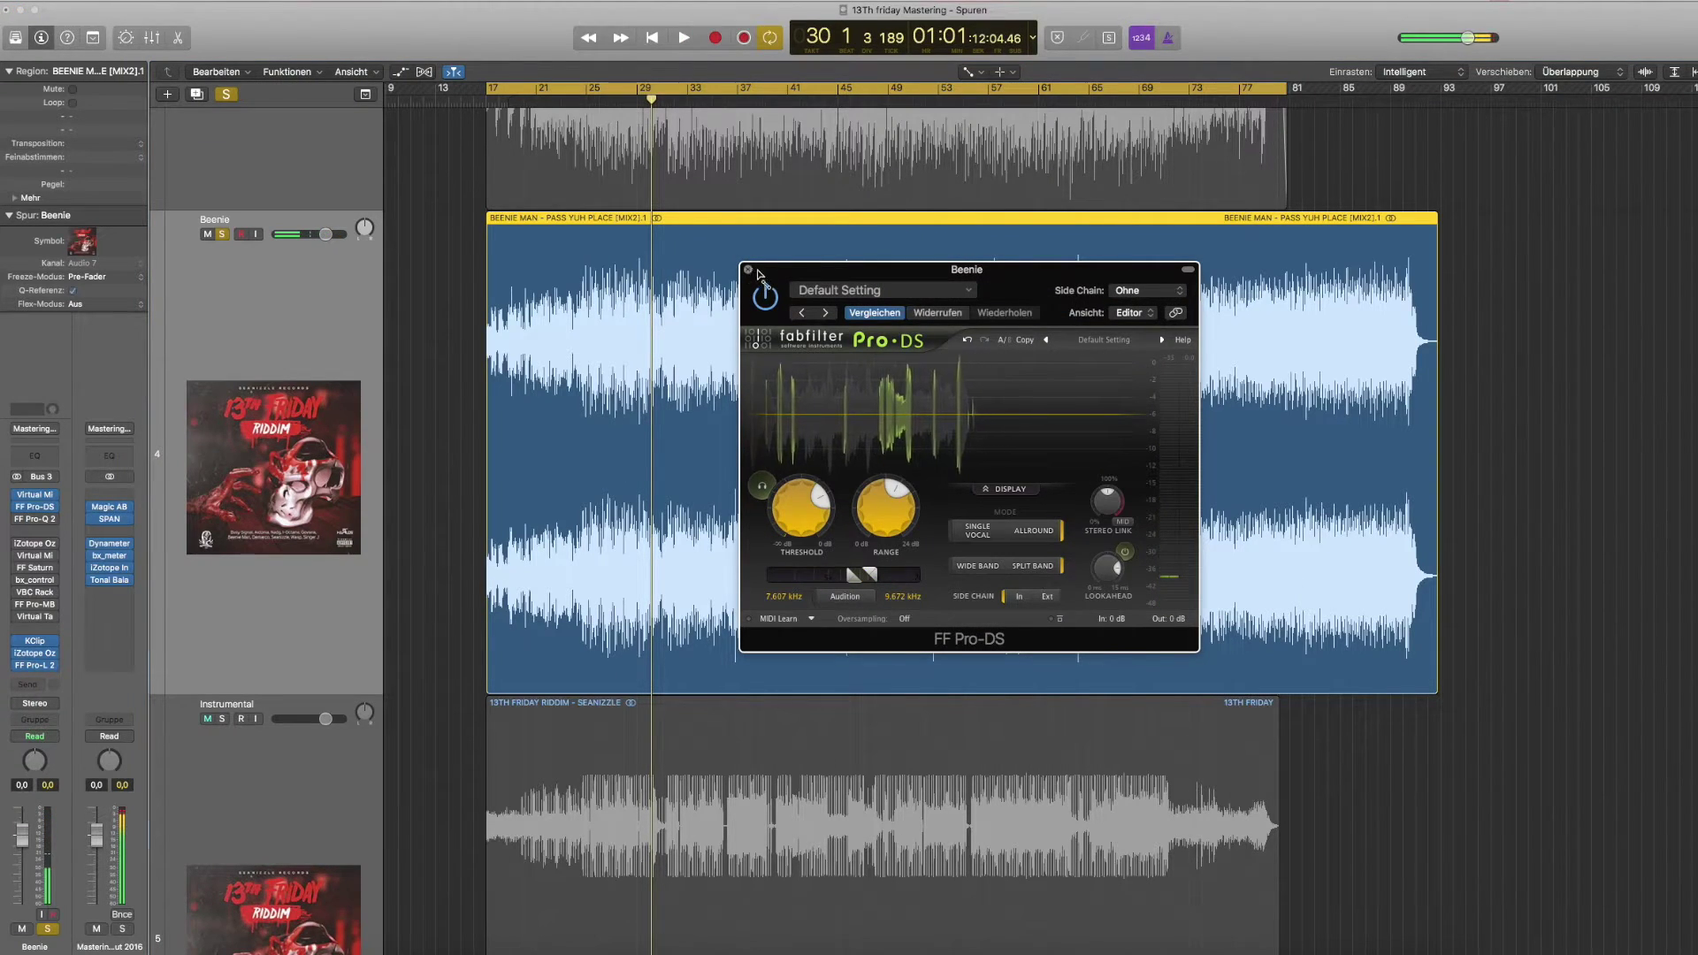
pyautogui.click(747, 270)
# Enable and open FF Pro-Q 2 on the Beenie channel, examine its EQ bands and close its window.
pyautogui.click(35, 519)
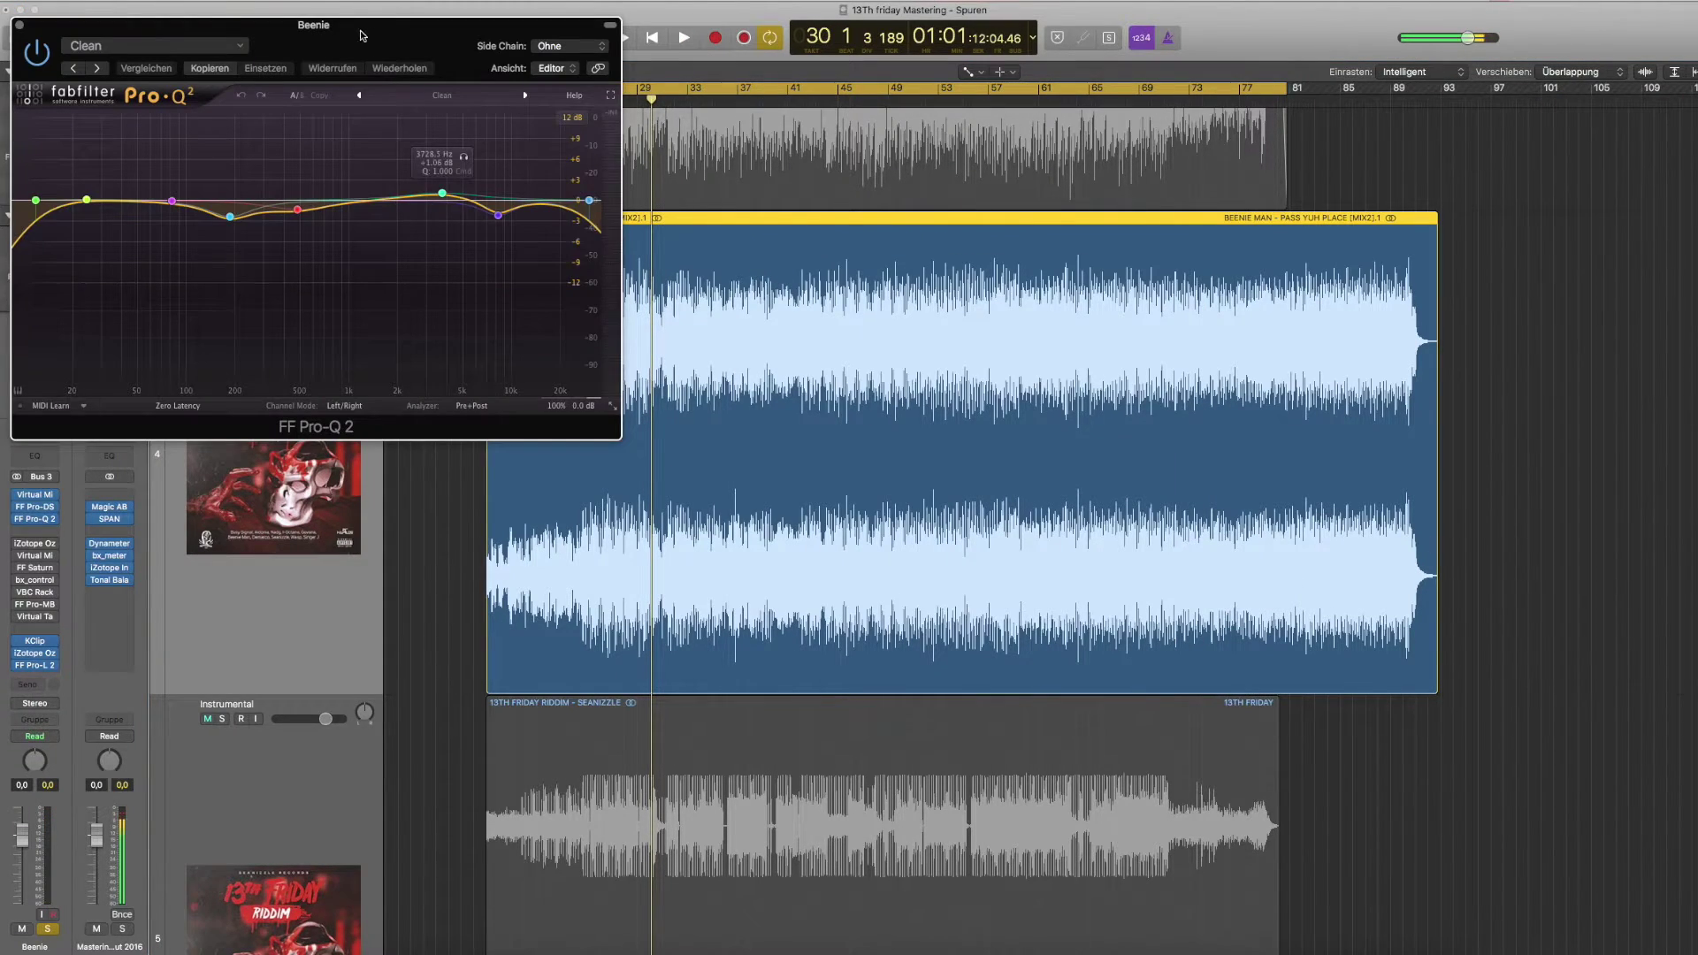
pyautogui.moveTo(352, 28); pyautogui.dragTo(1210, 190)
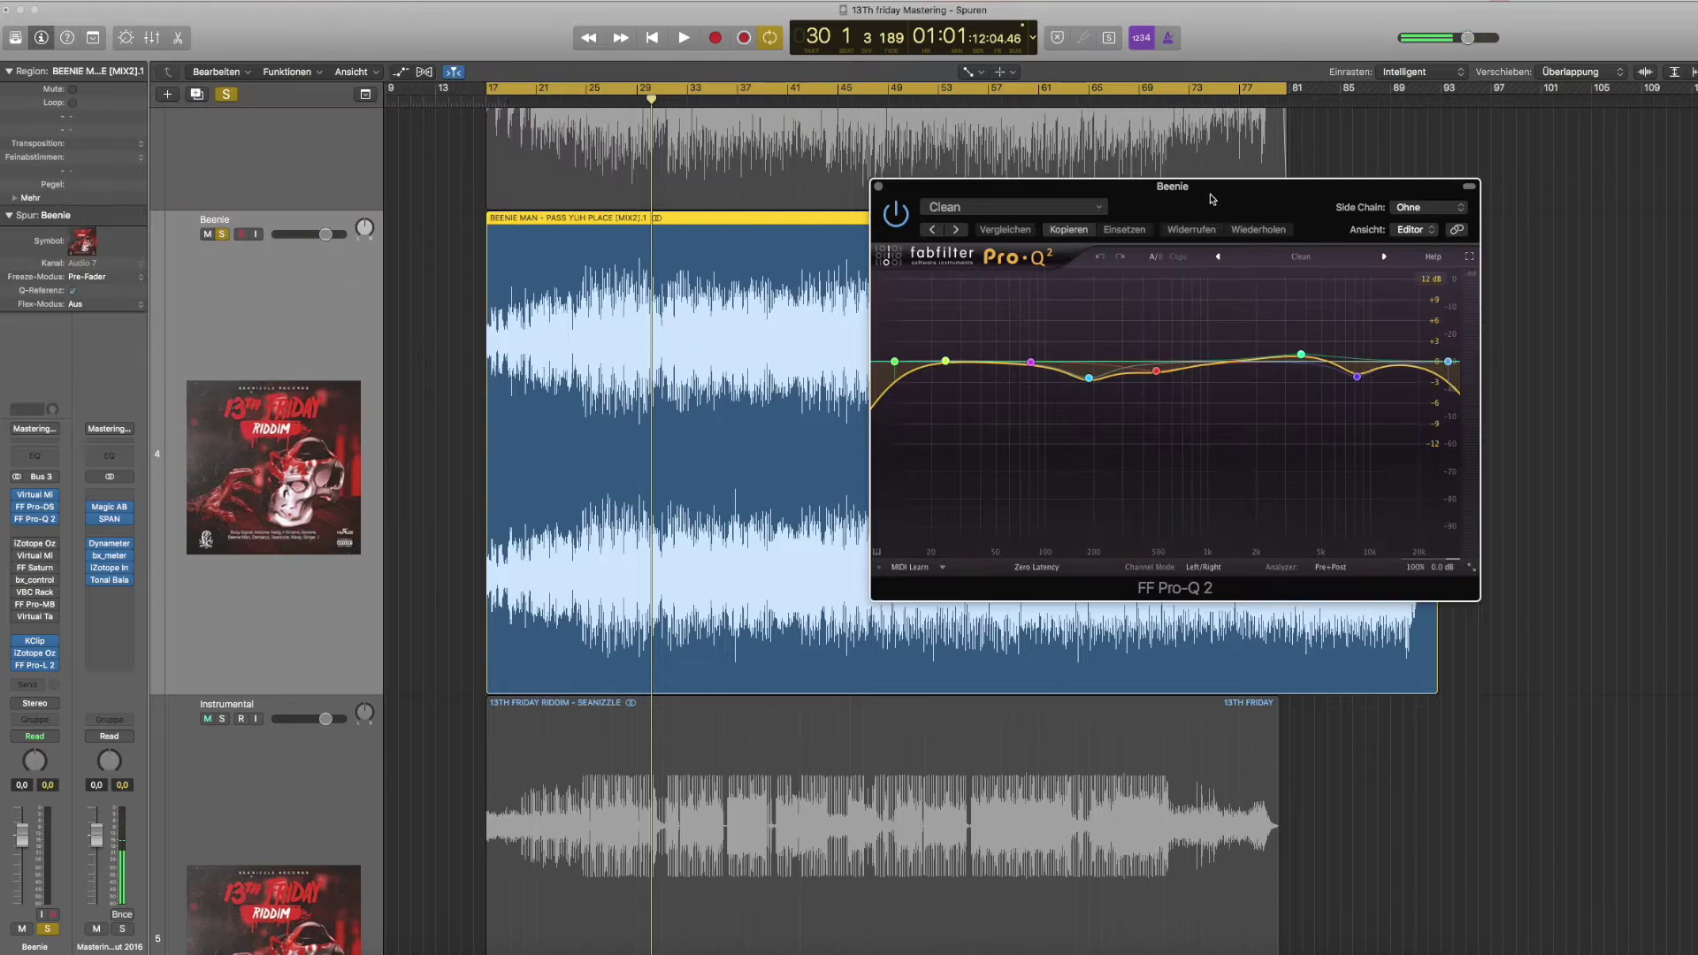
pyautogui.click(1088, 377)
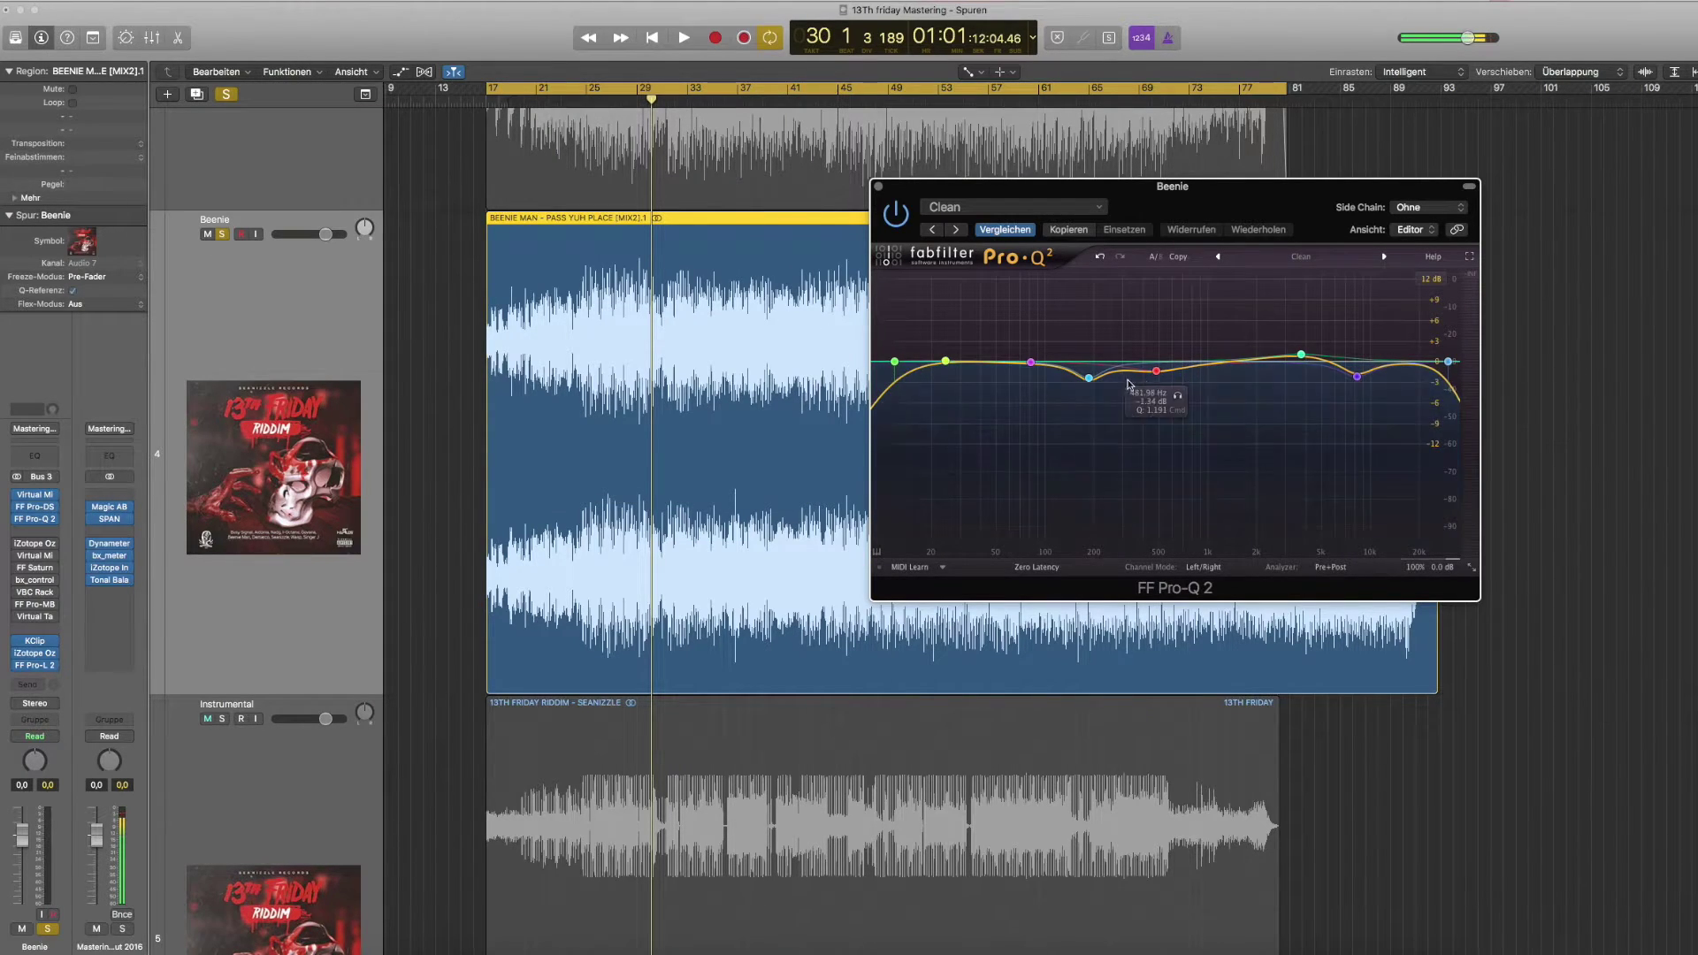
pyautogui.scroll(2, 1090, 382)
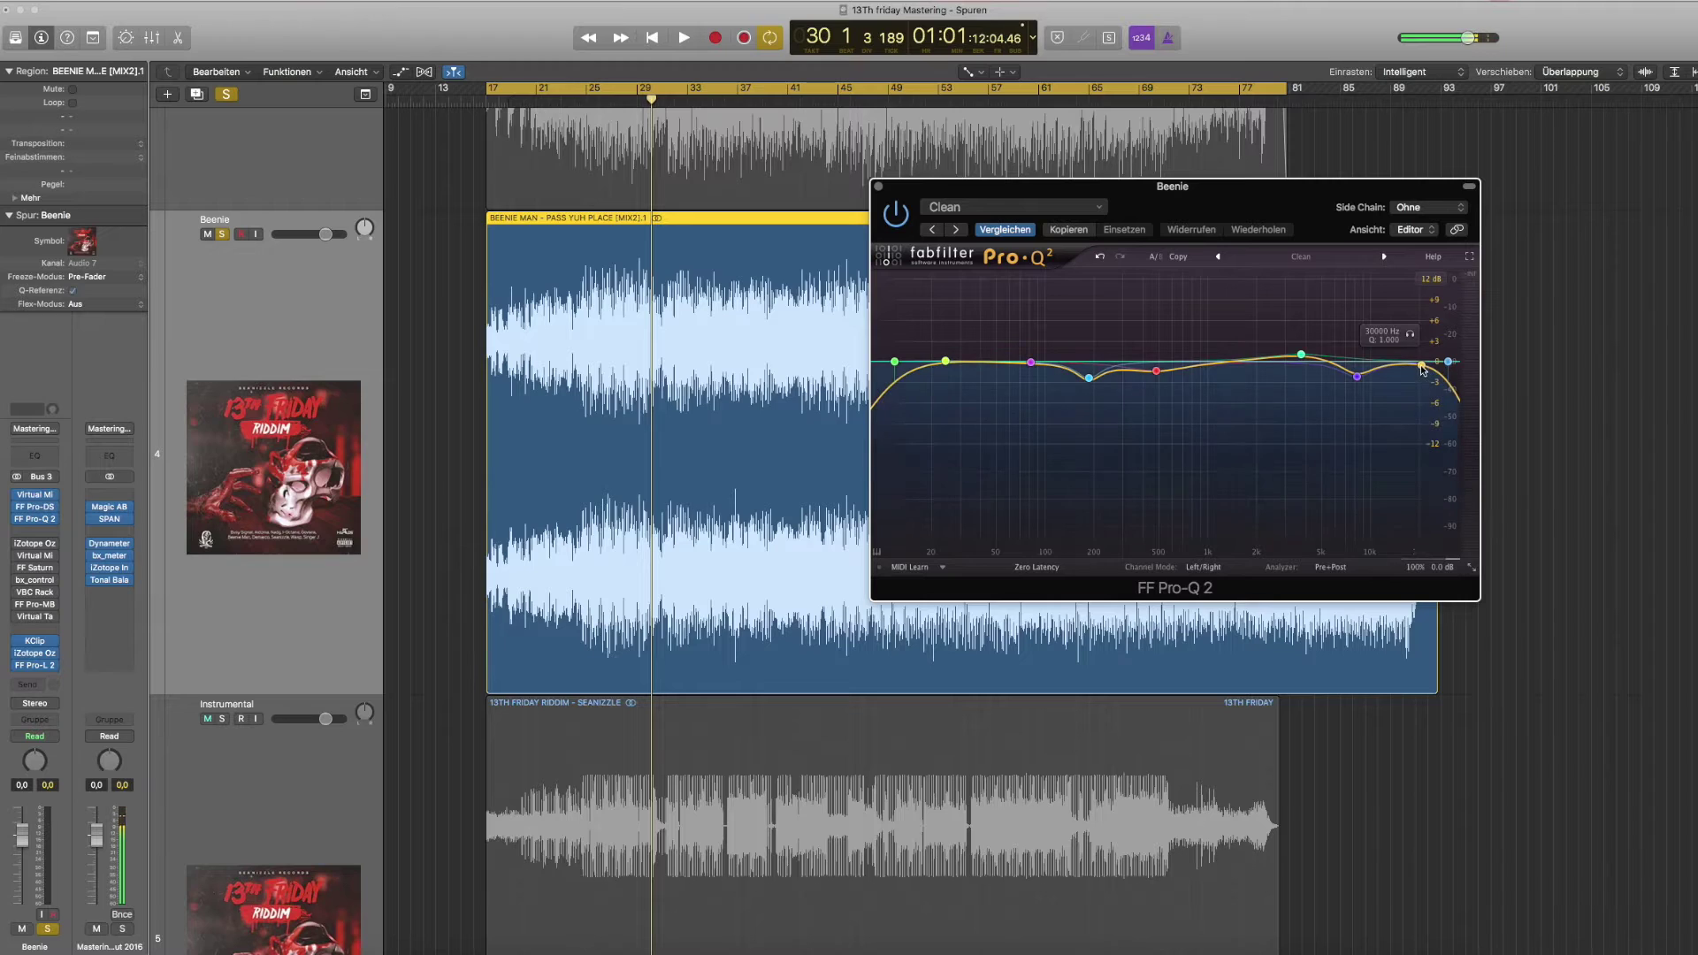
pyautogui.click(878, 186)
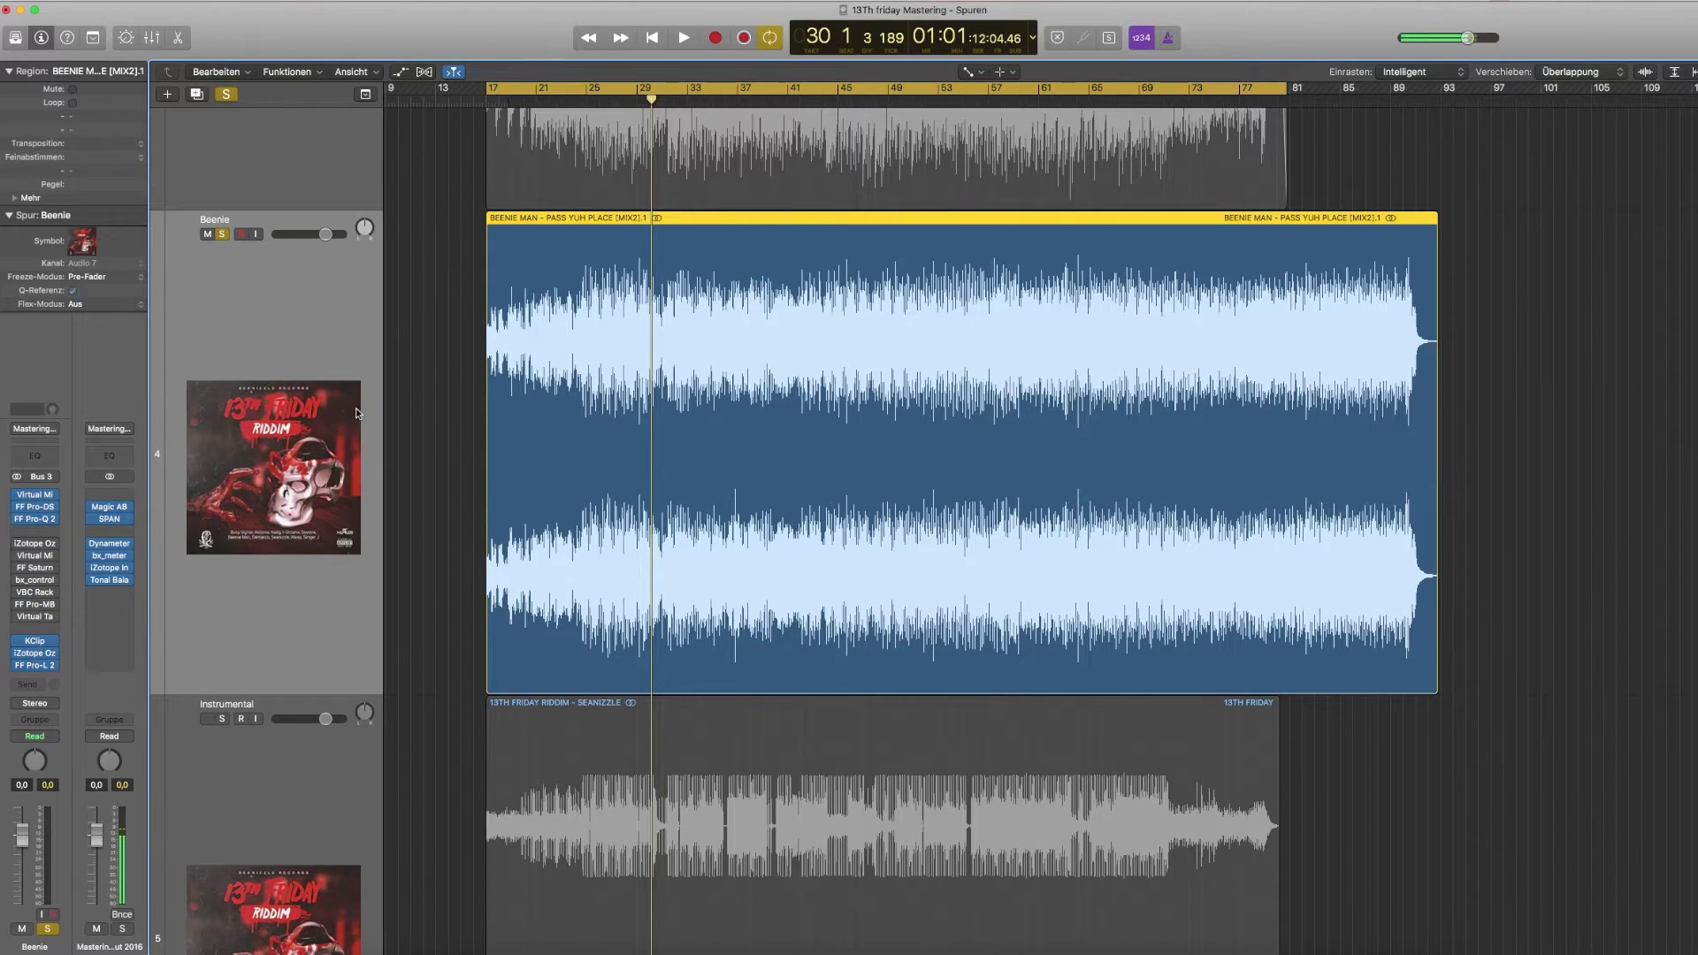
# Enable and open the Ozone 7 Equalizer on the Beenie channel, compare its effect during playback and close its window.
pyautogui.moveTo(18, 545)
pyautogui.moveTo(1547, 360); pyautogui.dragTo(1014, 508)
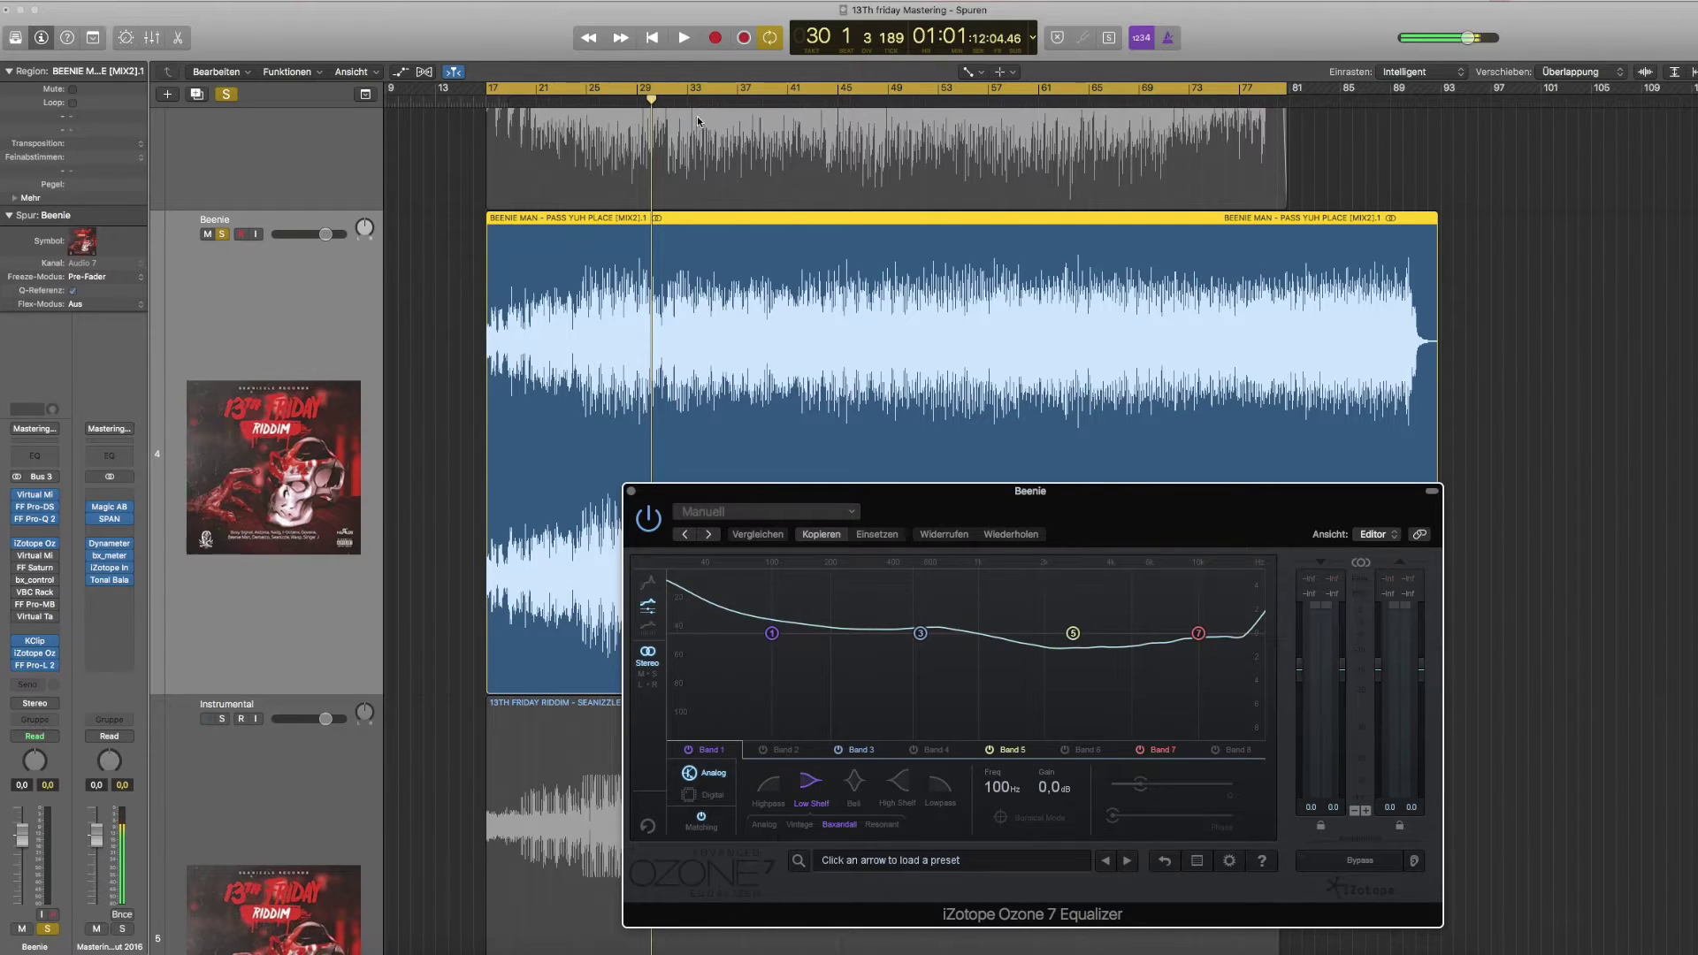
pyautogui.click(692, 105)
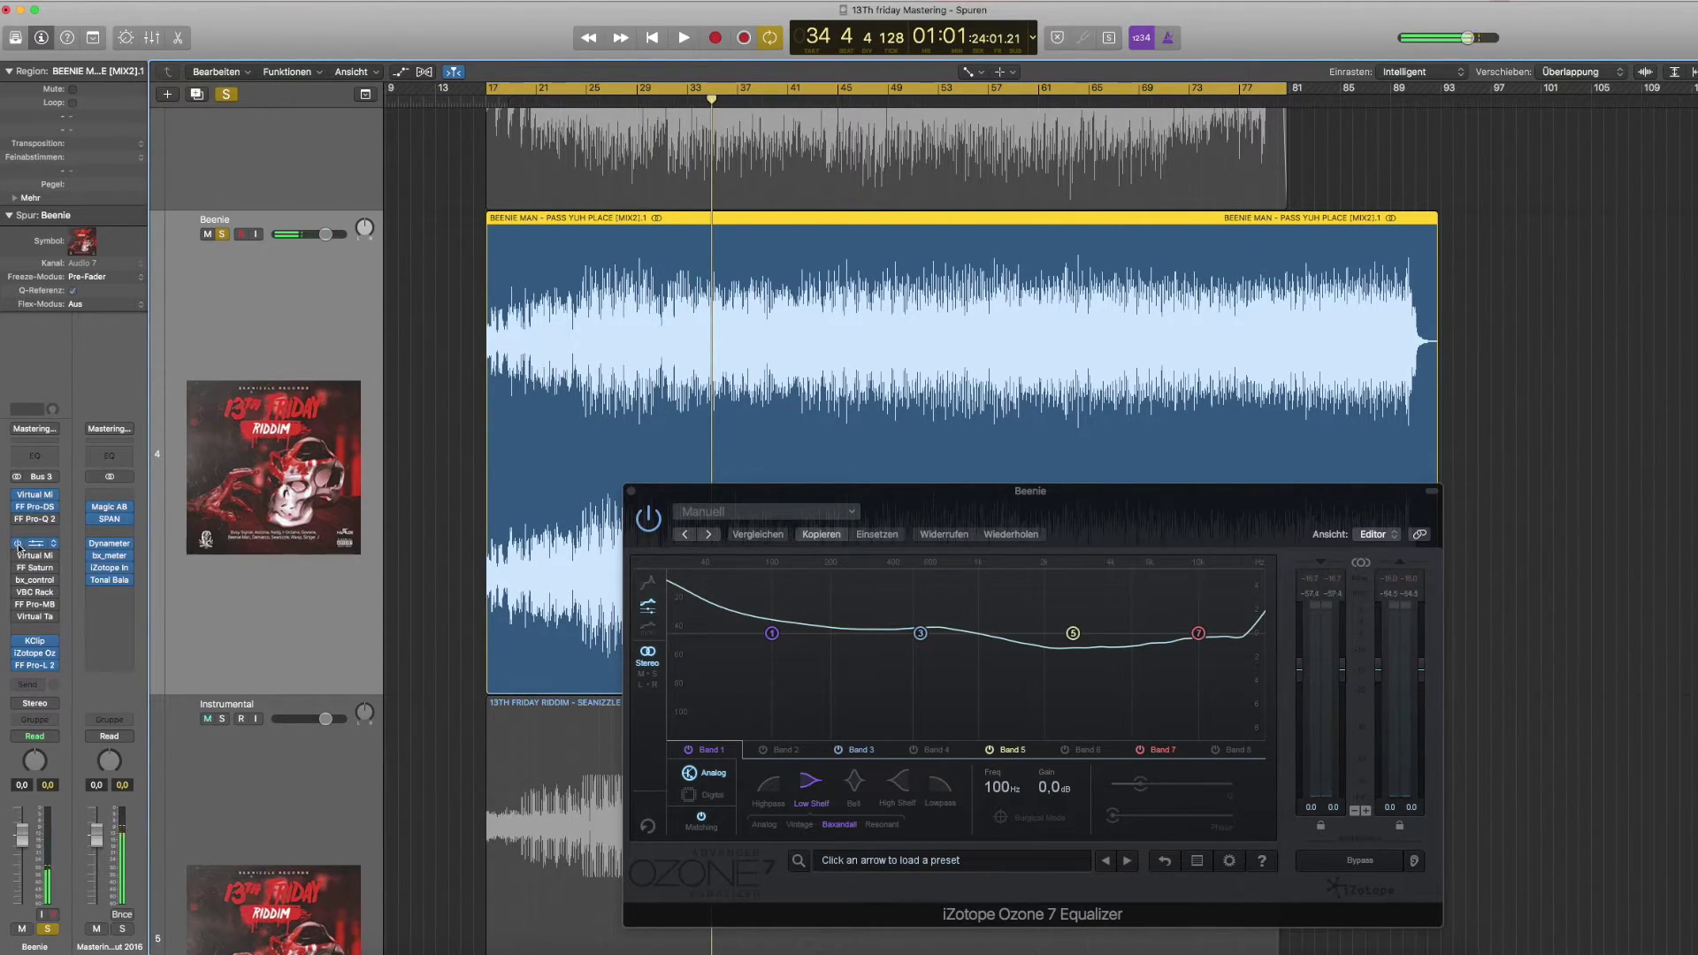
pyautogui.click(693, 103)
pyautogui.press('space')
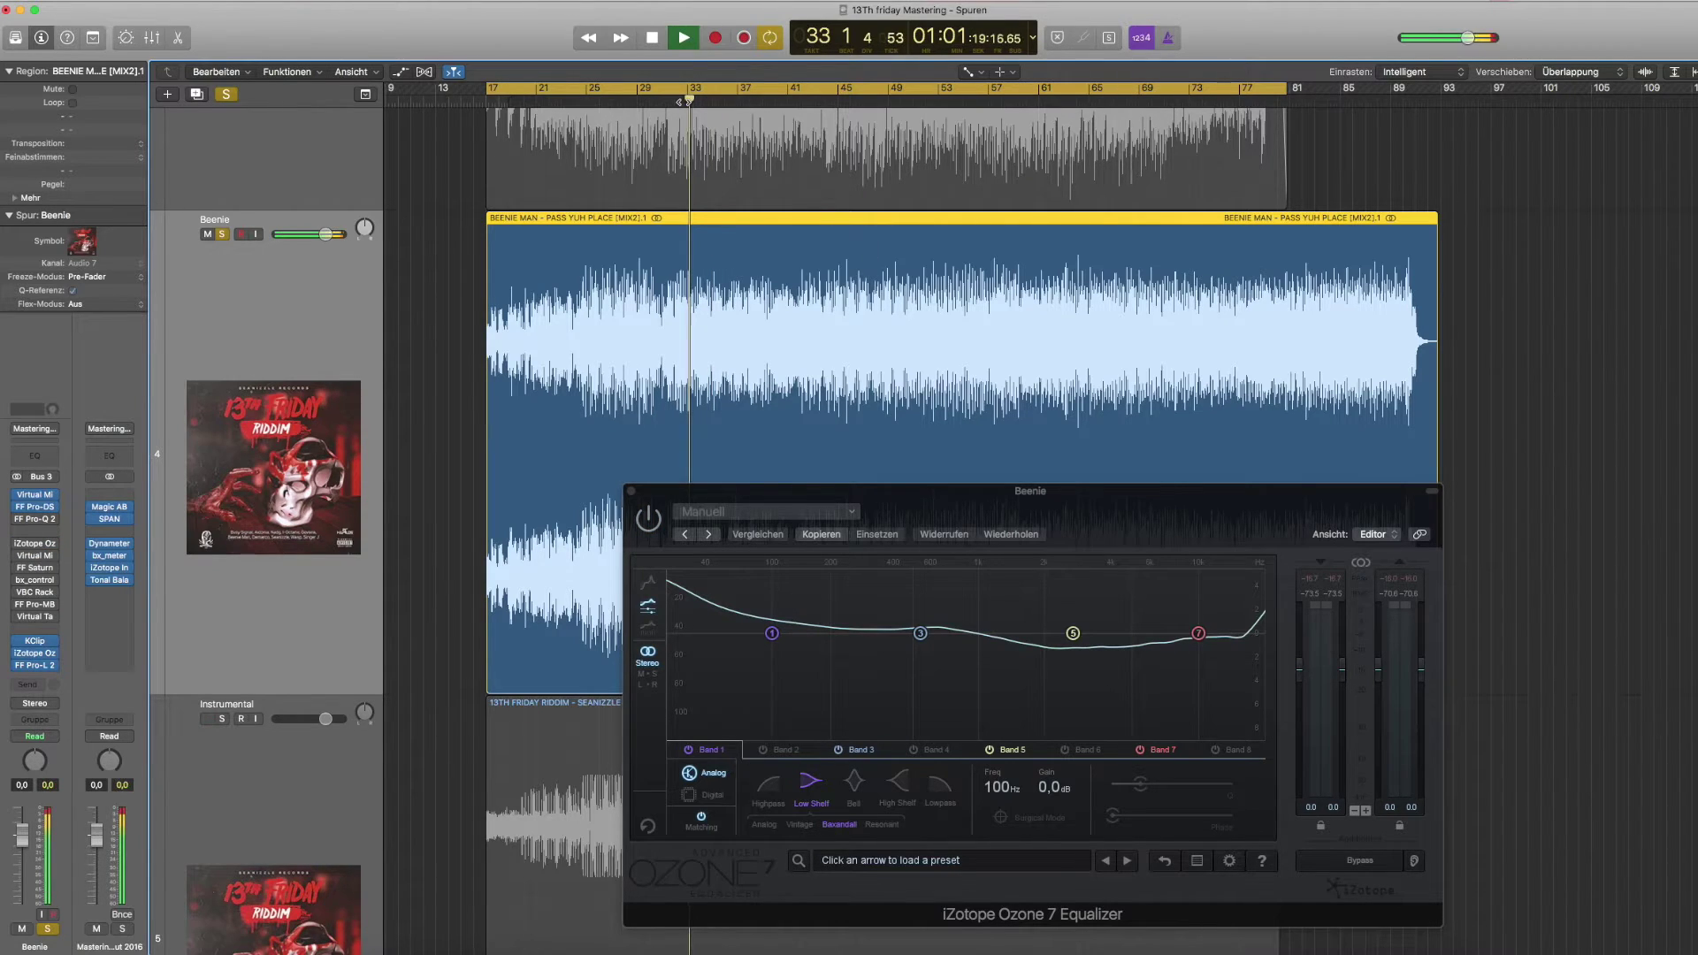
pyautogui.moveTo(18, 522)
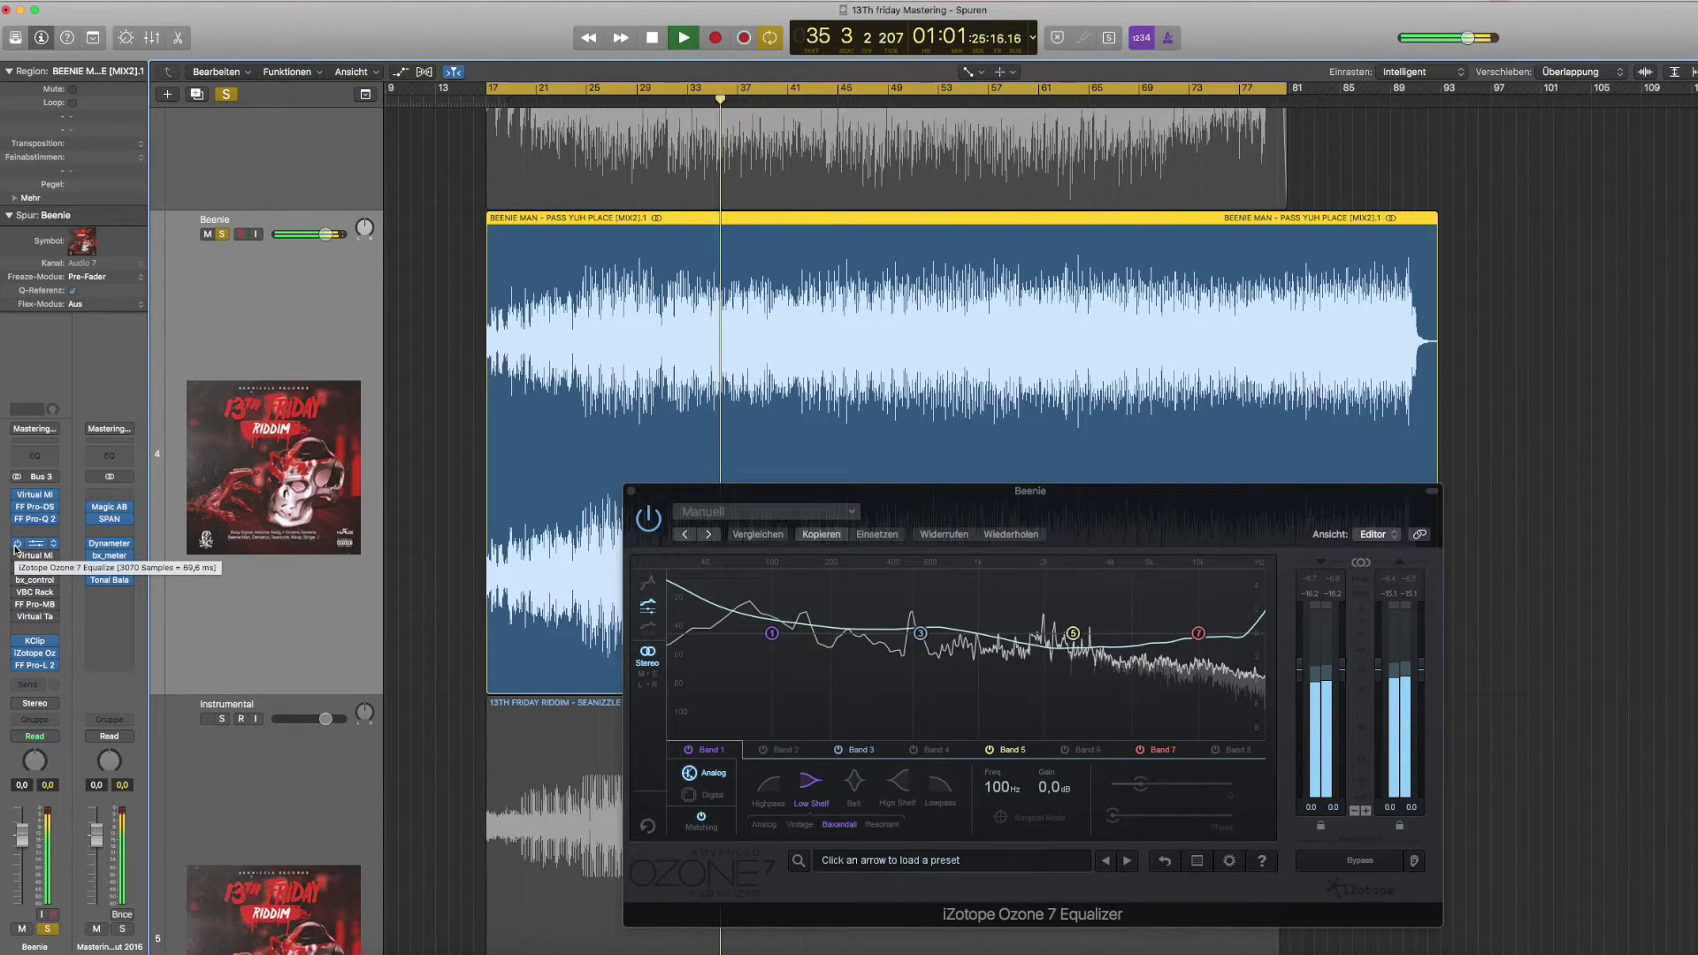
pyautogui.click(630, 490)
pyautogui.press('space')
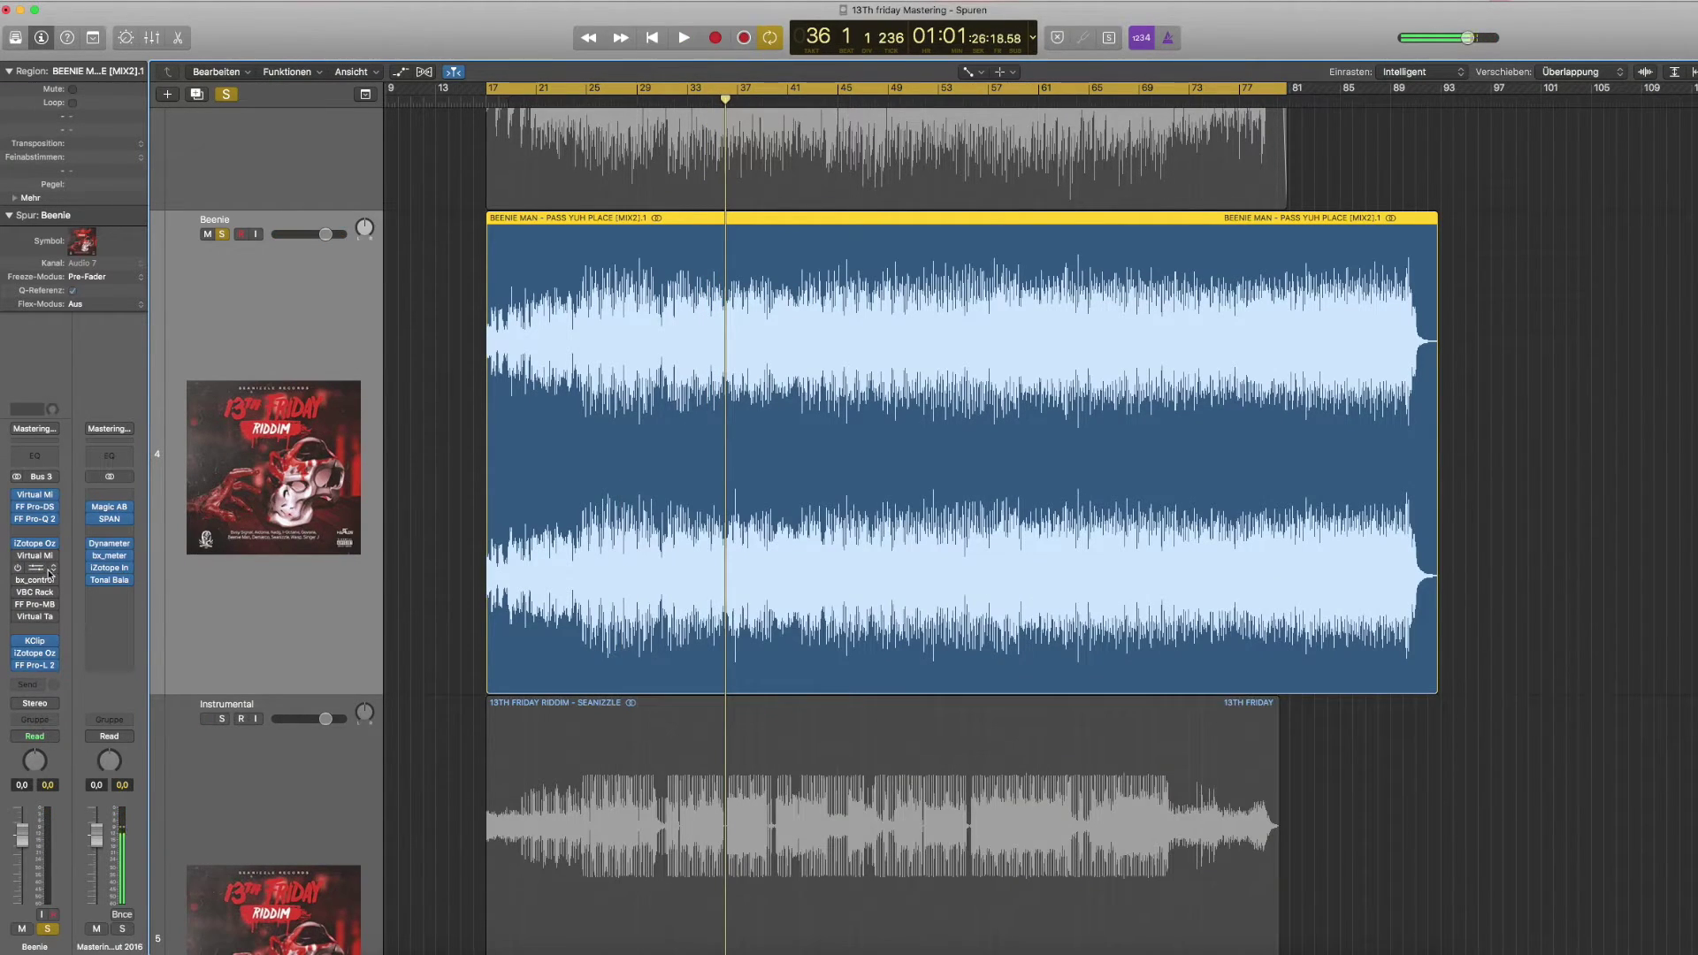
# Enable the second Virtual Mix Rack with the two CS-Lift modules, compare it during playback from bar 34 and close its window.
pyautogui.moveTo(40, 559)
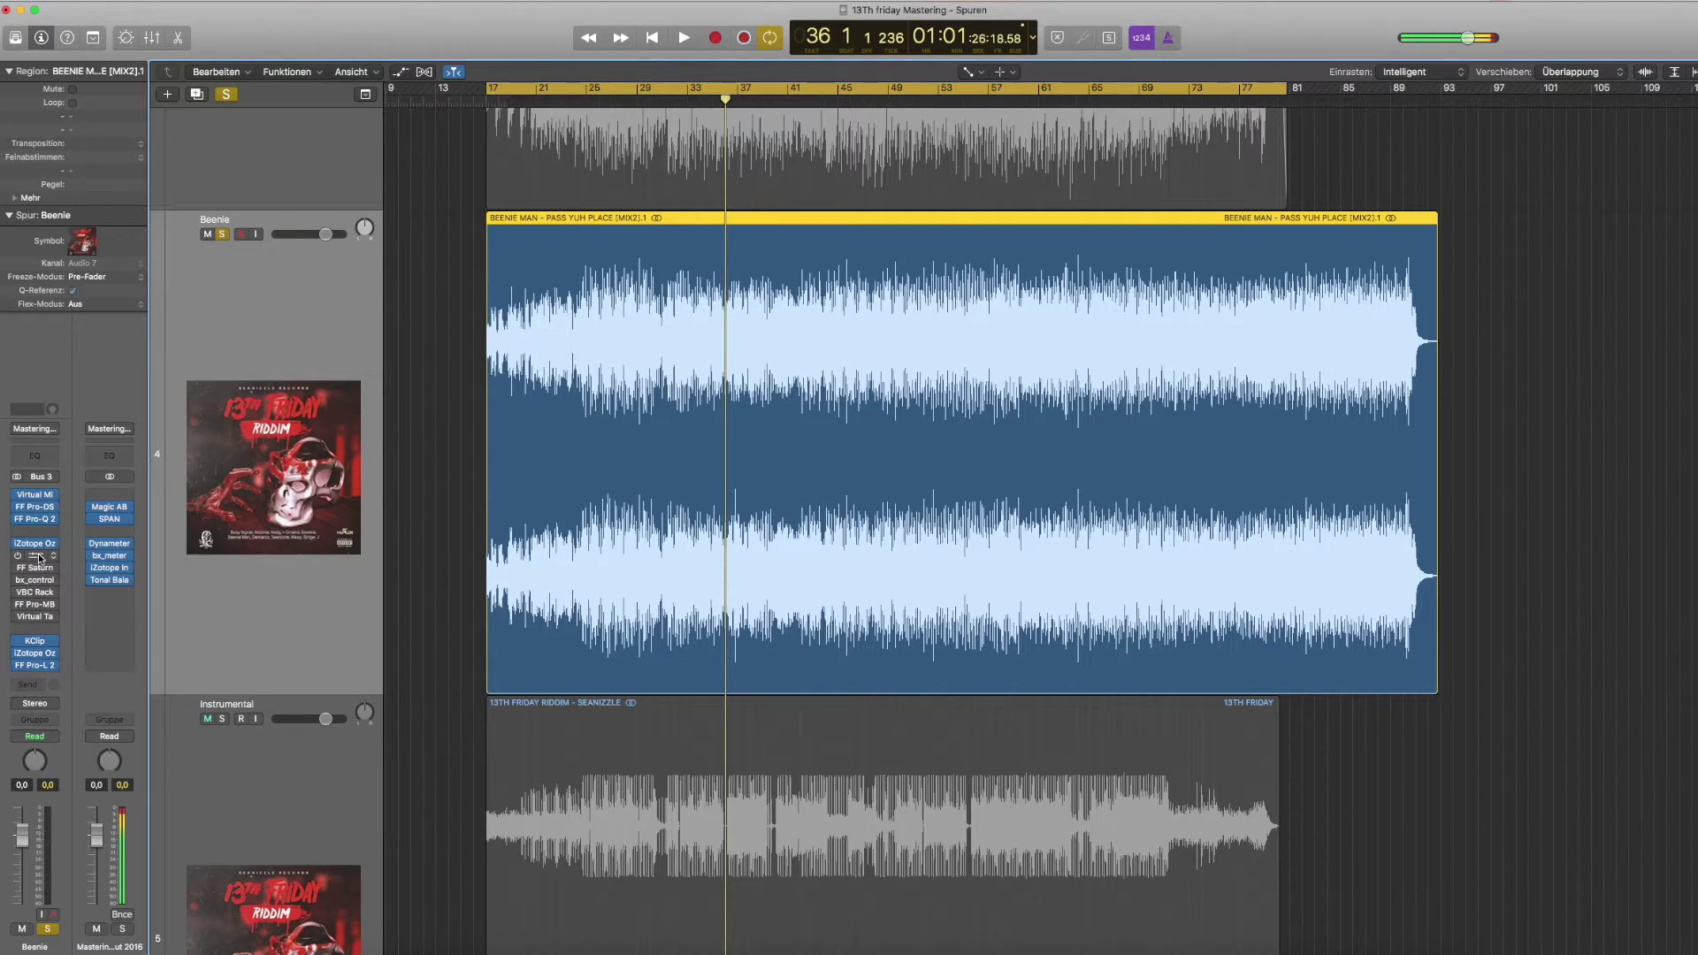
pyautogui.click(38, 558)
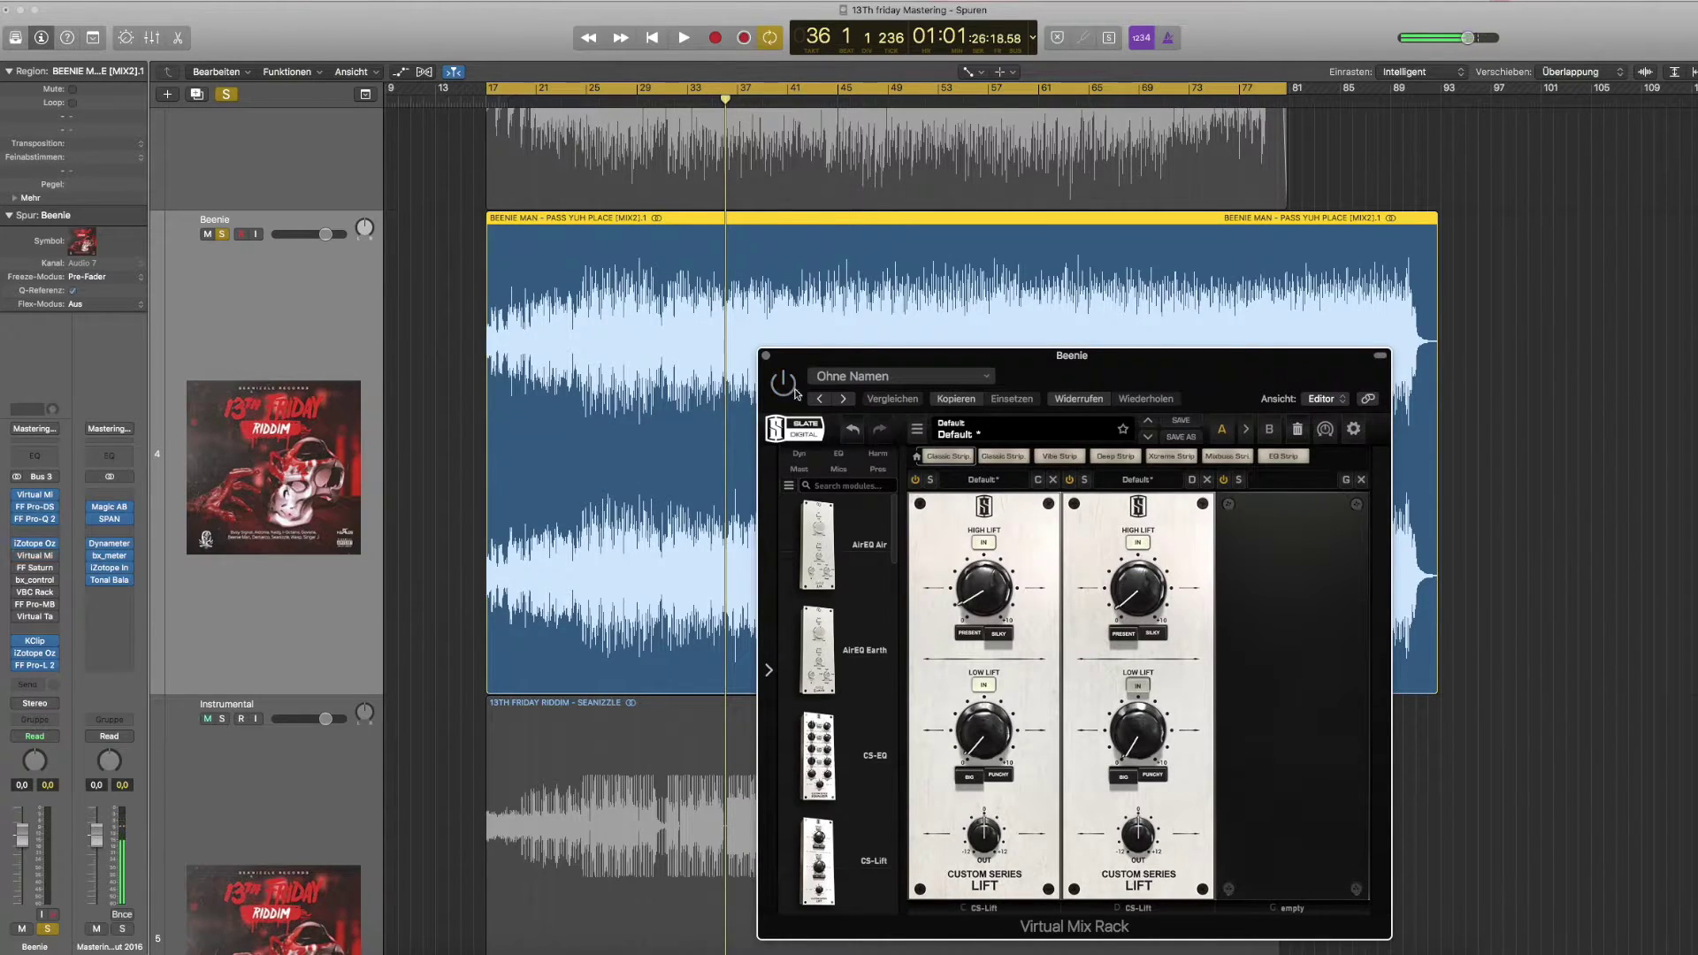
pyautogui.click(701, 101)
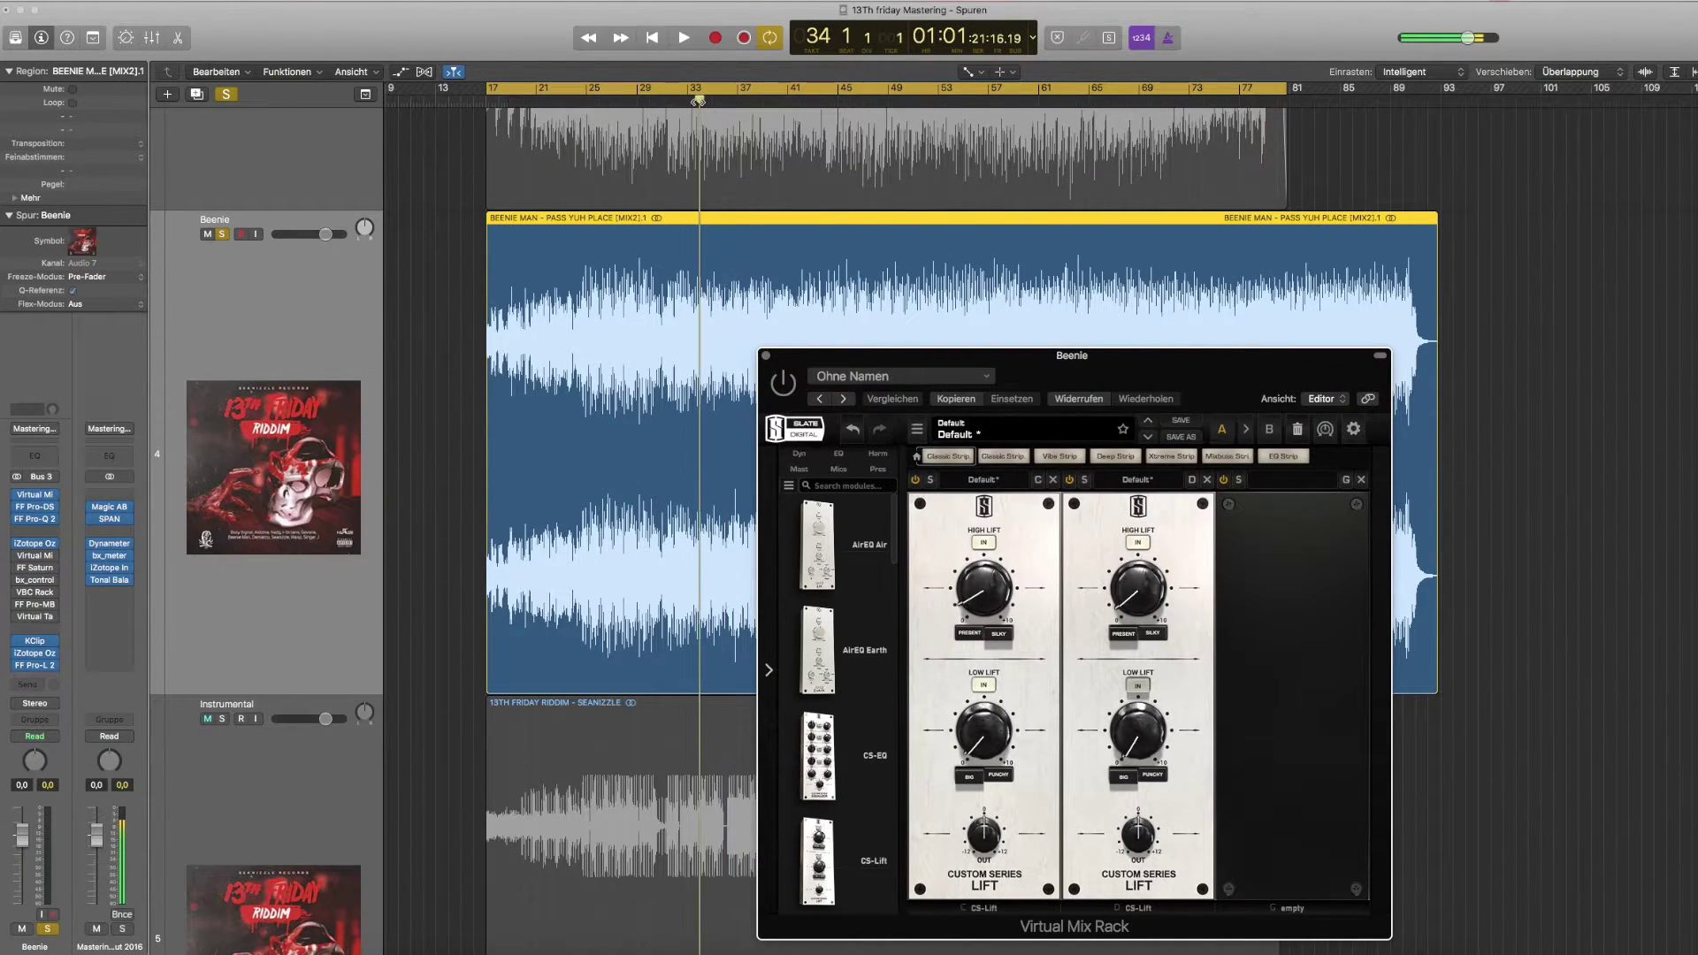
pyautogui.press('space')
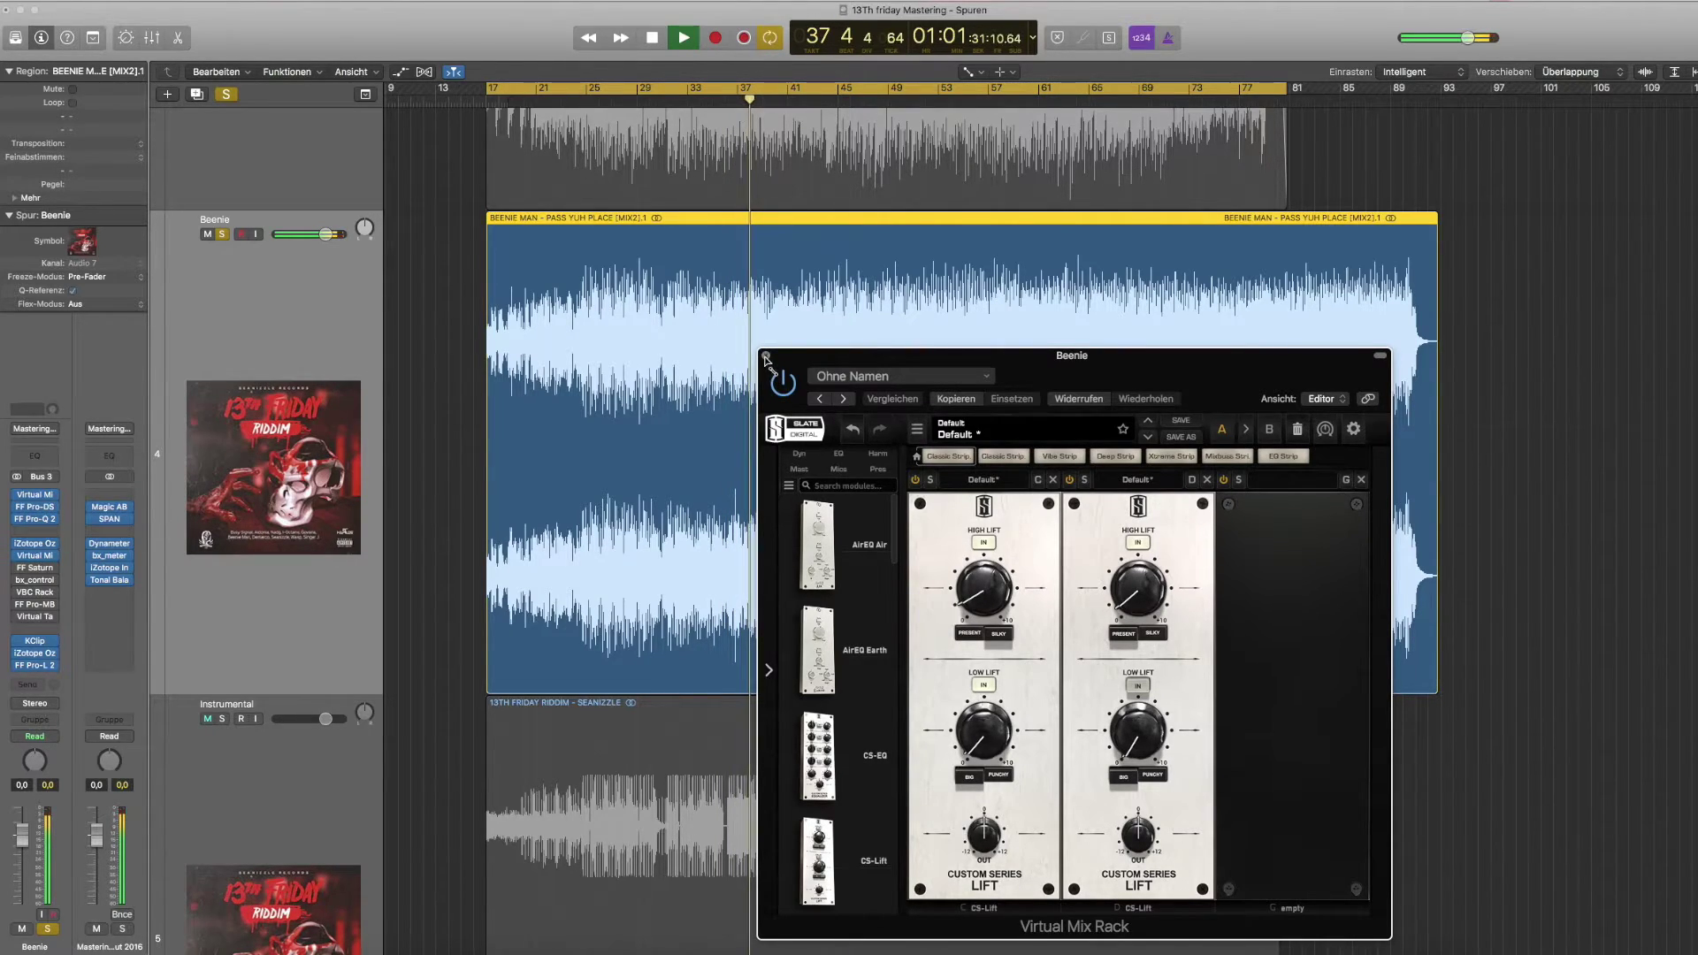
pyautogui.click(765, 355)
pyautogui.press('space')
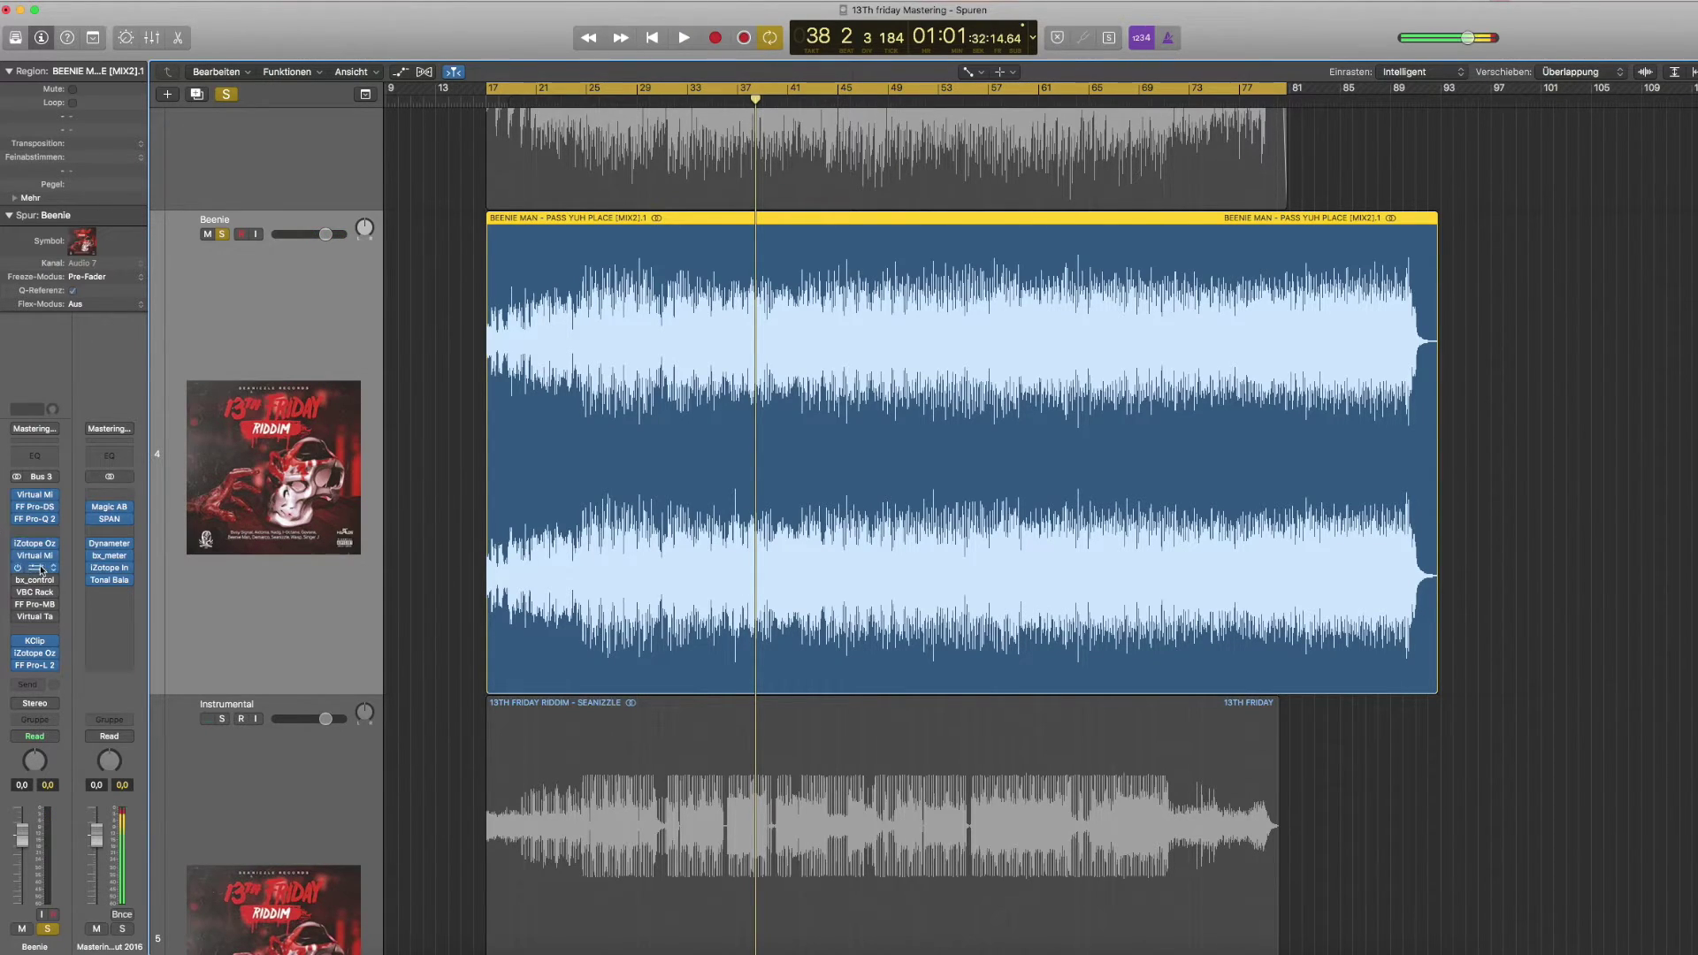
# Enable and open FF Saturn on the Beenie channel, move its window clear of the channel strips and start playback from bar 31.
pyautogui.click(38, 570)
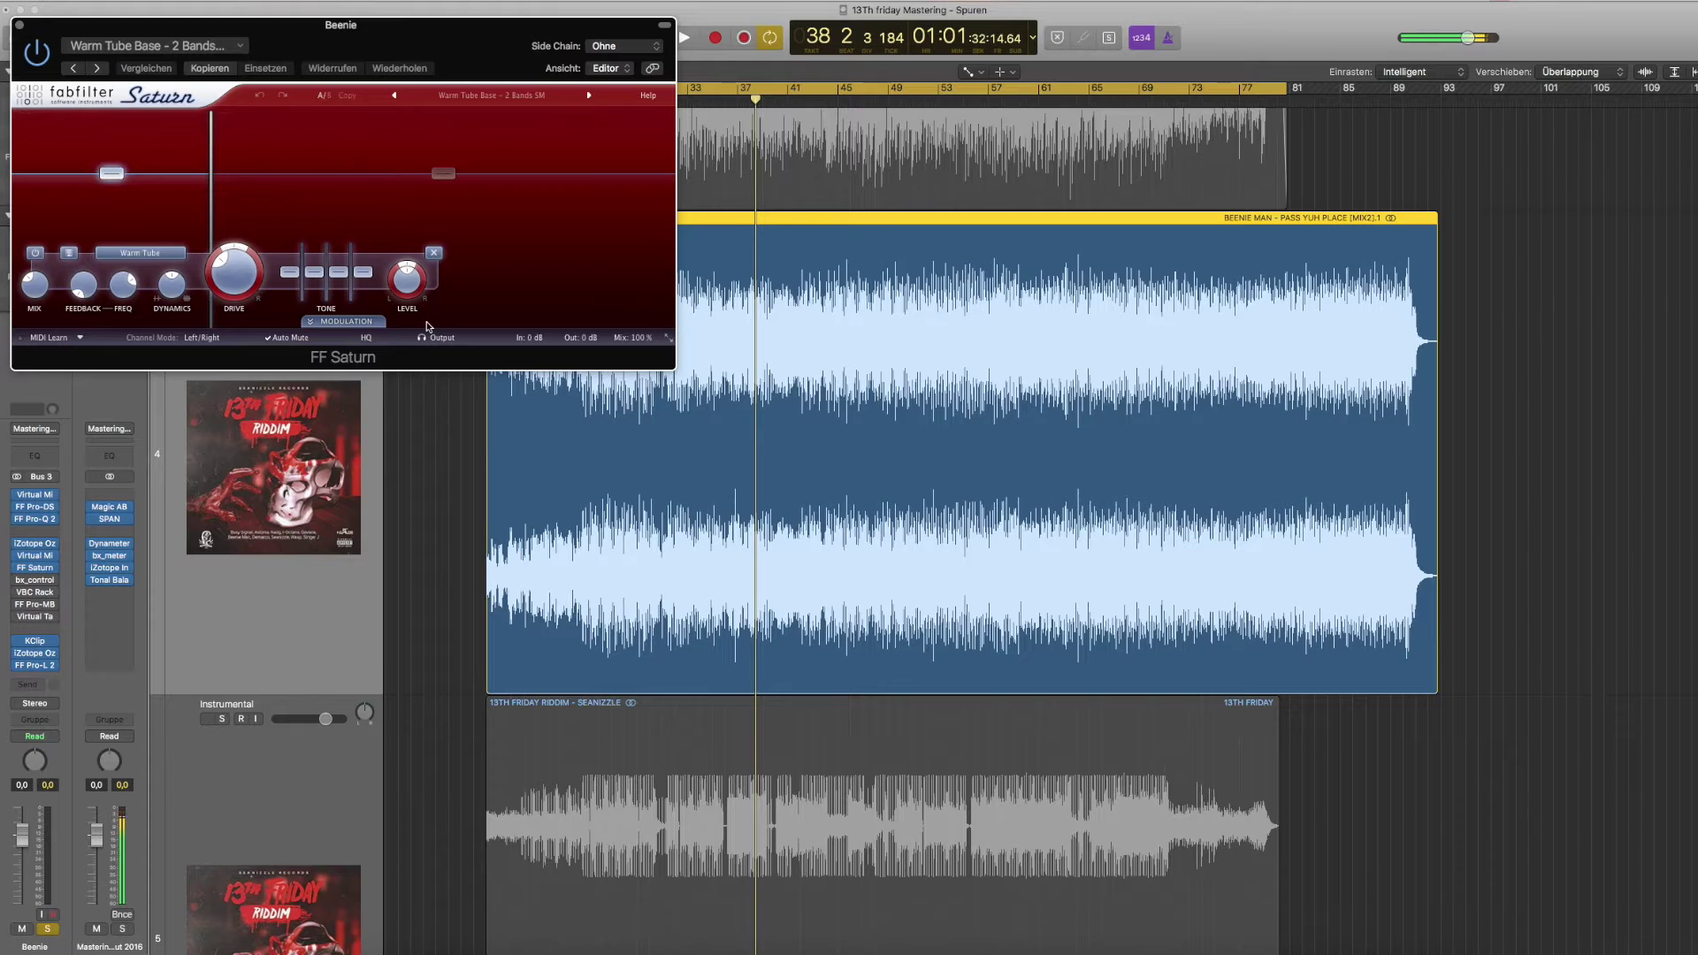
pyautogui.moveTo(292, 32); pyautogui.dragTo(1372, 336)
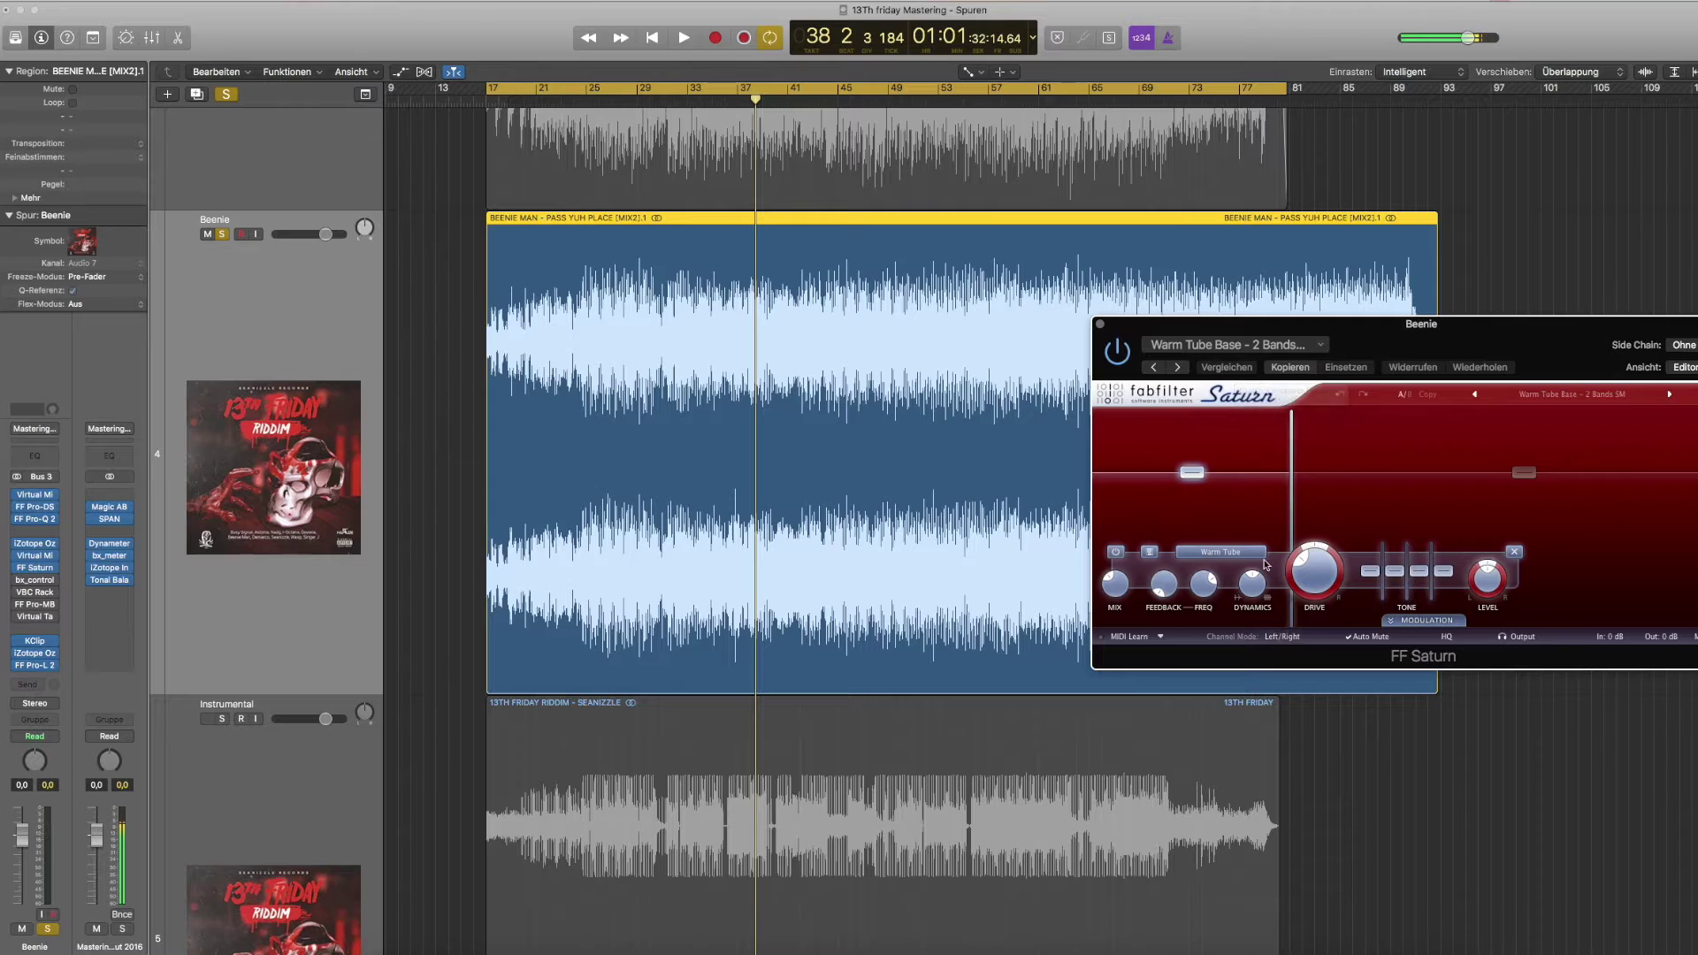
pyautogui.click(658, 111)
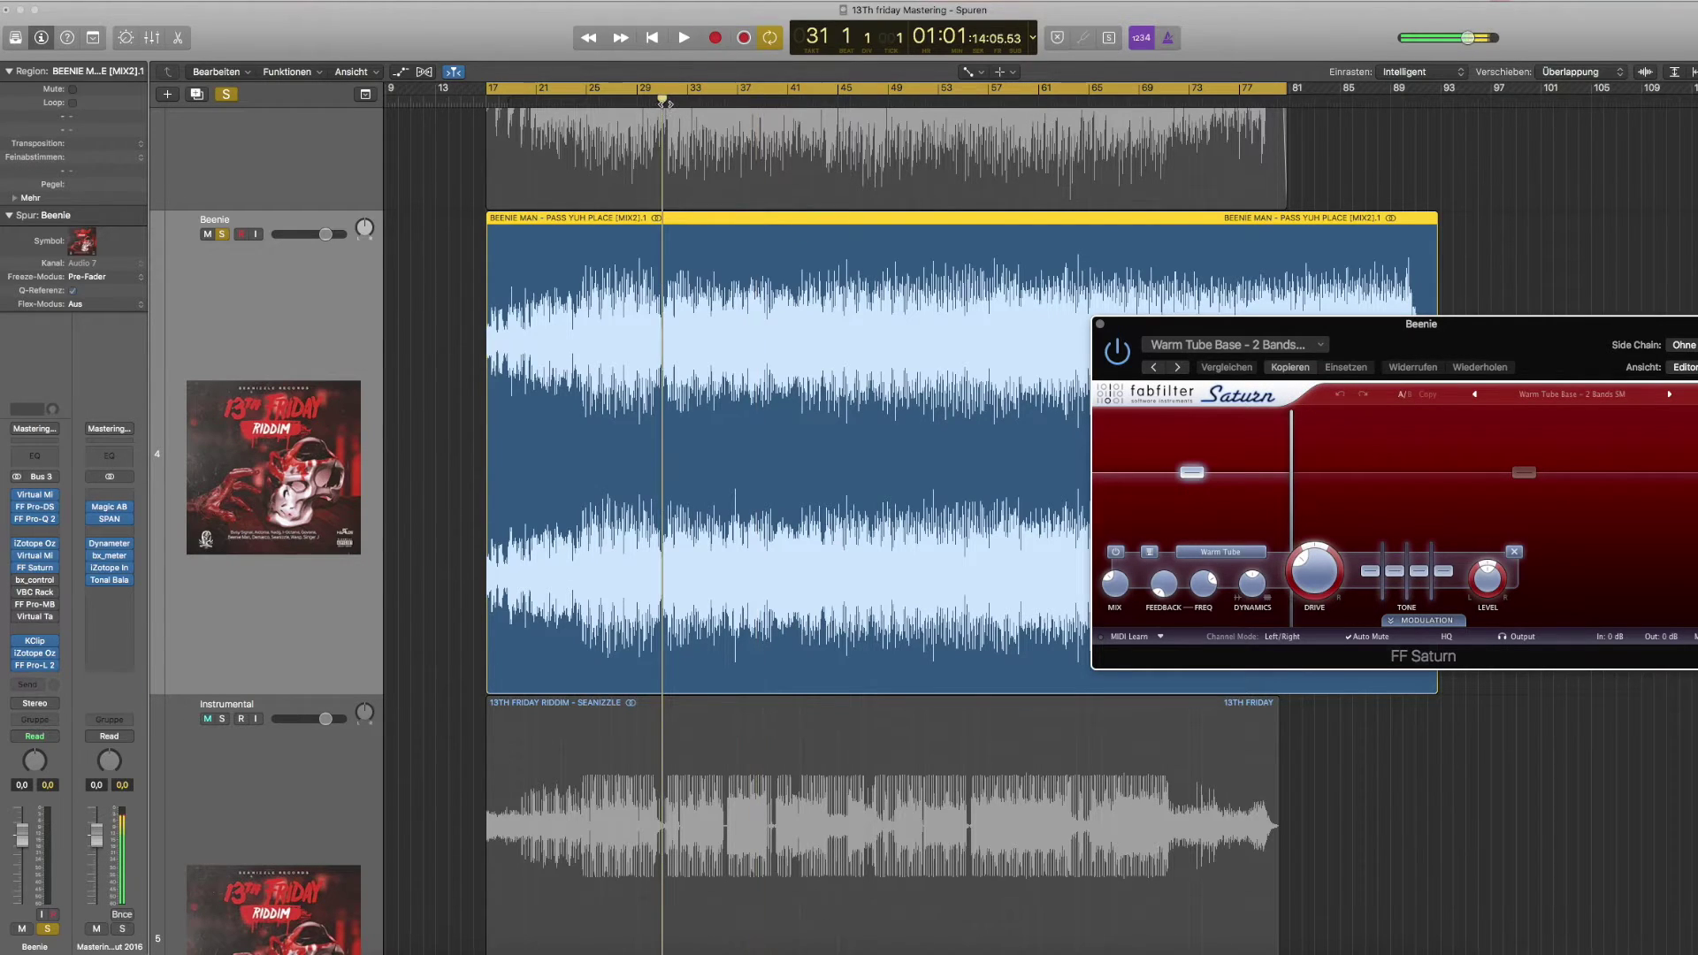
pyautogui.press('space')
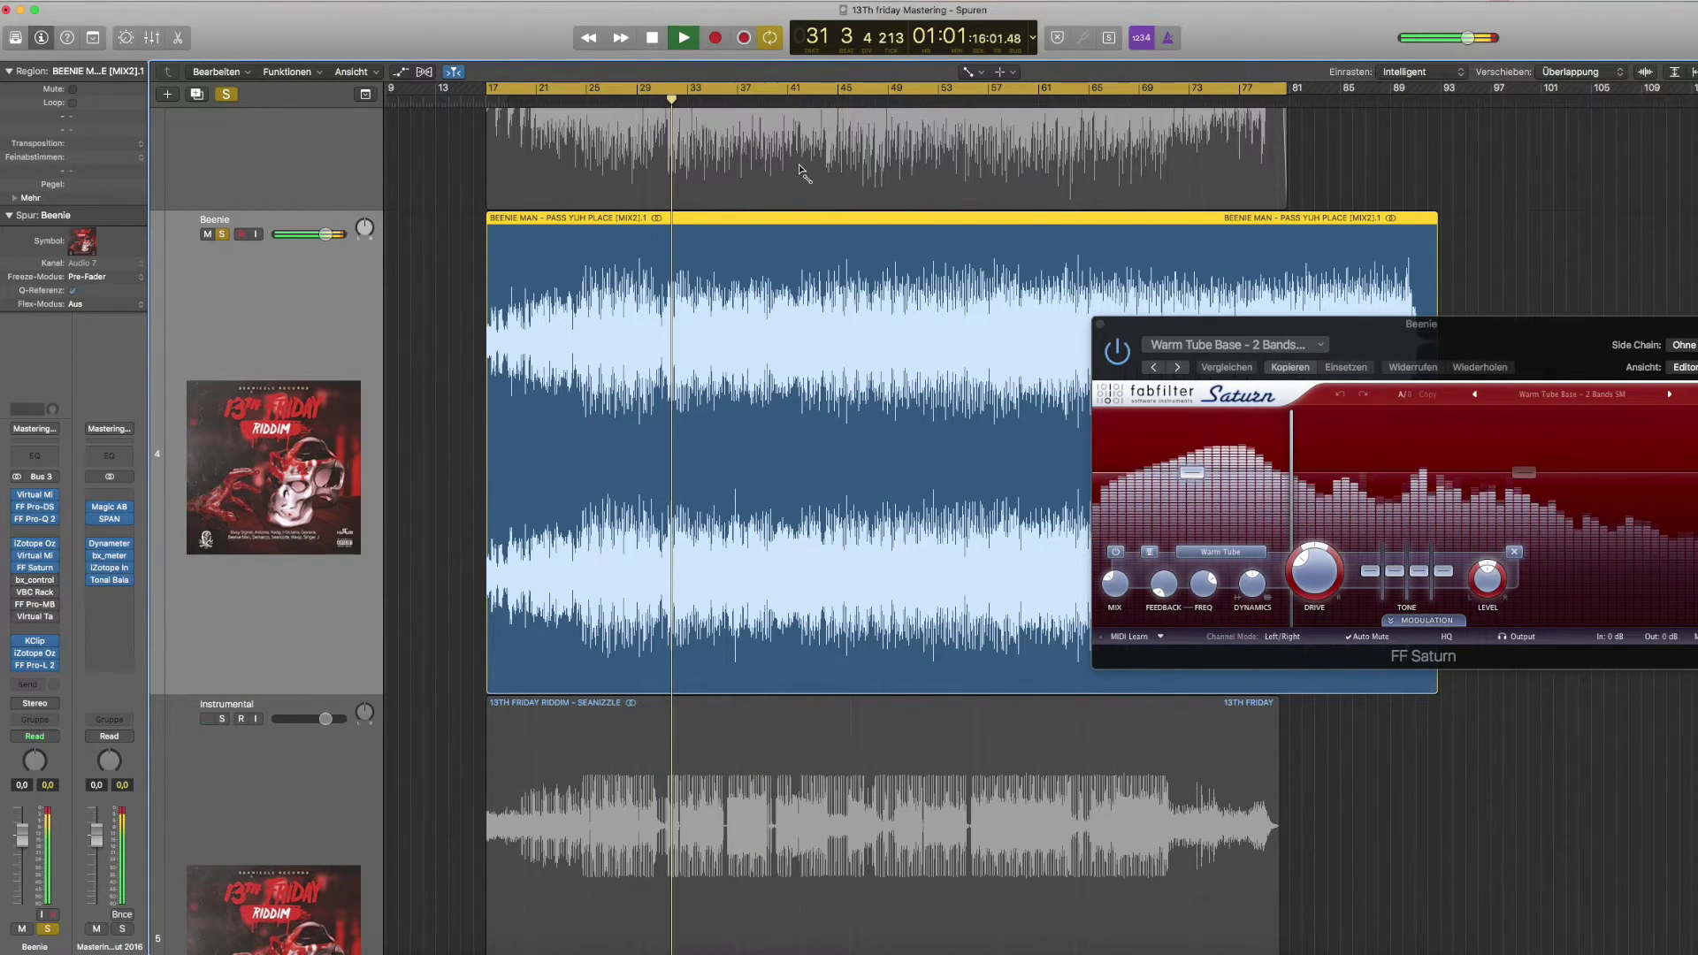
# Compare the sound with FF Saturn bypassed and re-enabled, close its window and stop playback.
pyautogui.click(1118, 355)
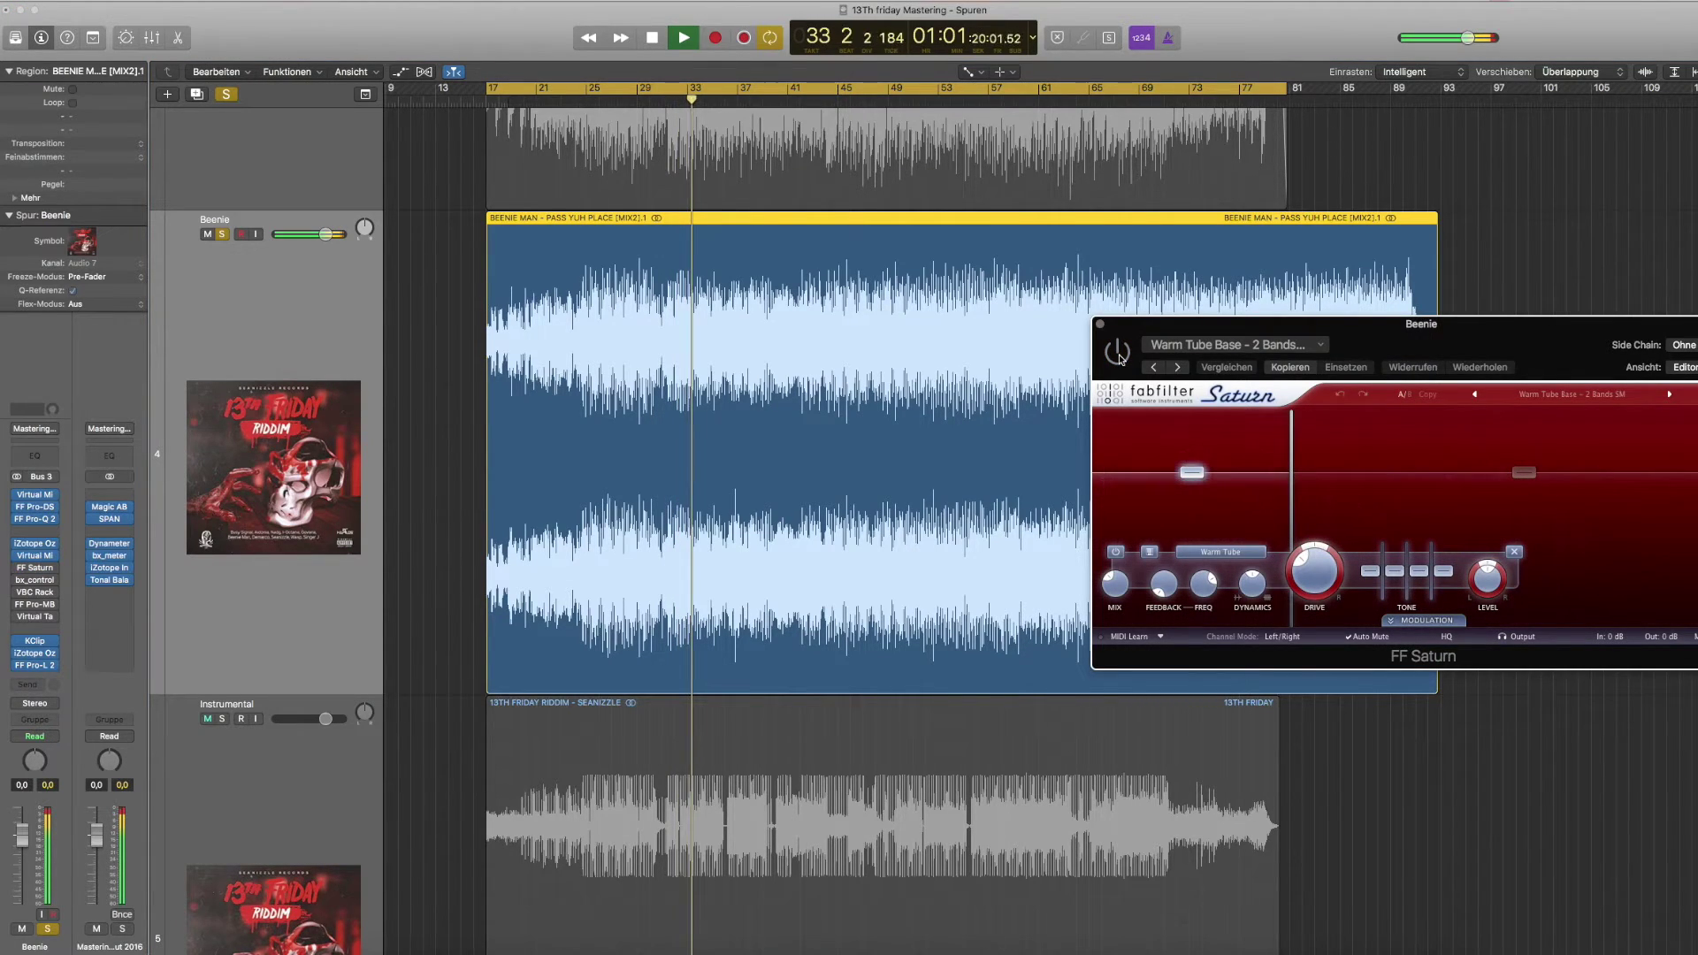
pyautogui.click(1118, 355)
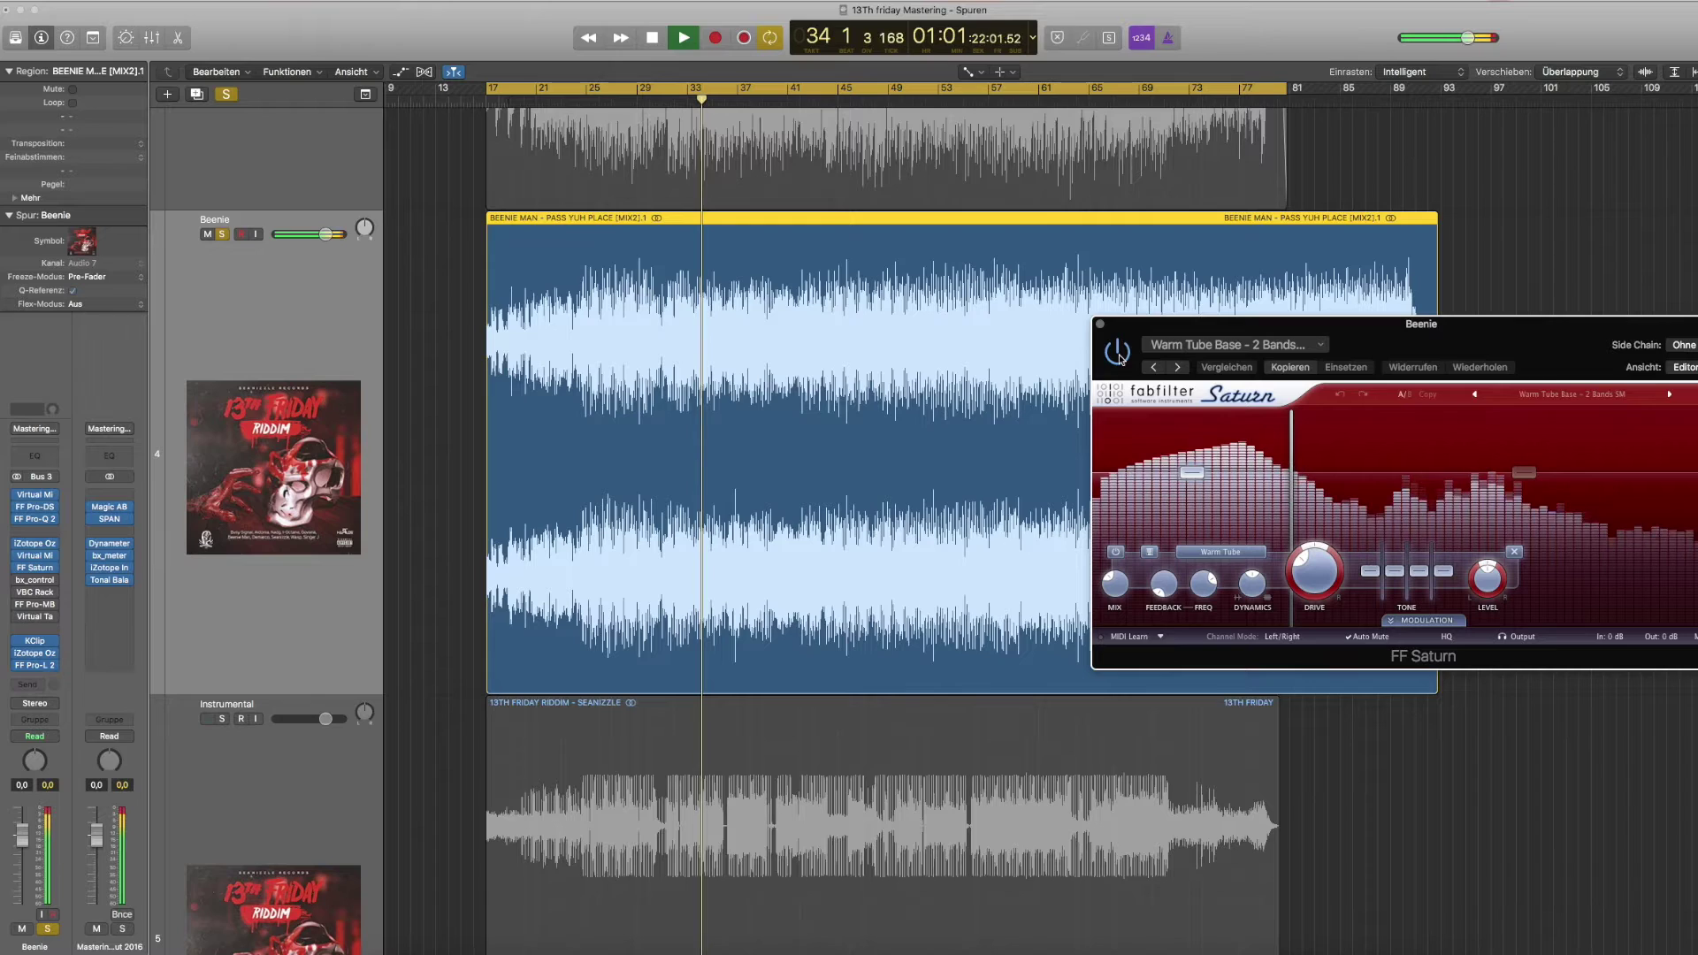
pyautogui.click(1099, 323)
pyautogui.press('space')
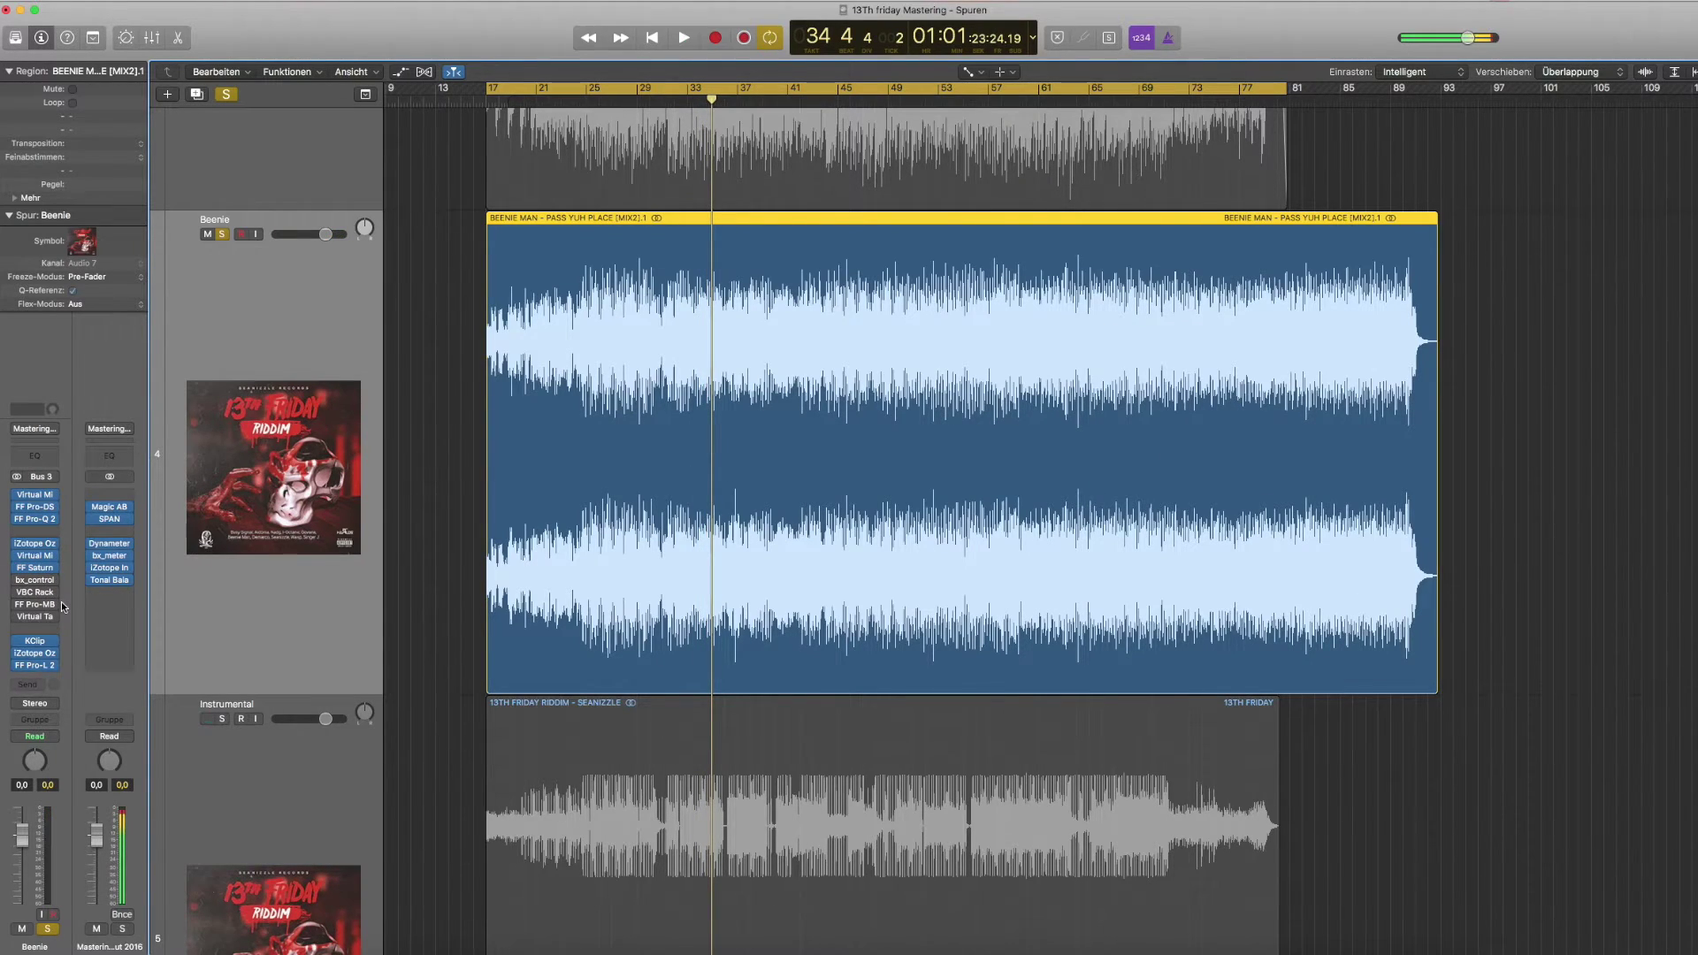
# Enable and open bx_control V2 on the Beenie channel, move its window clear of the channel strips and start playback.
pyautogui.moveTo(18, 581)
pyautogui.click(34, 580)
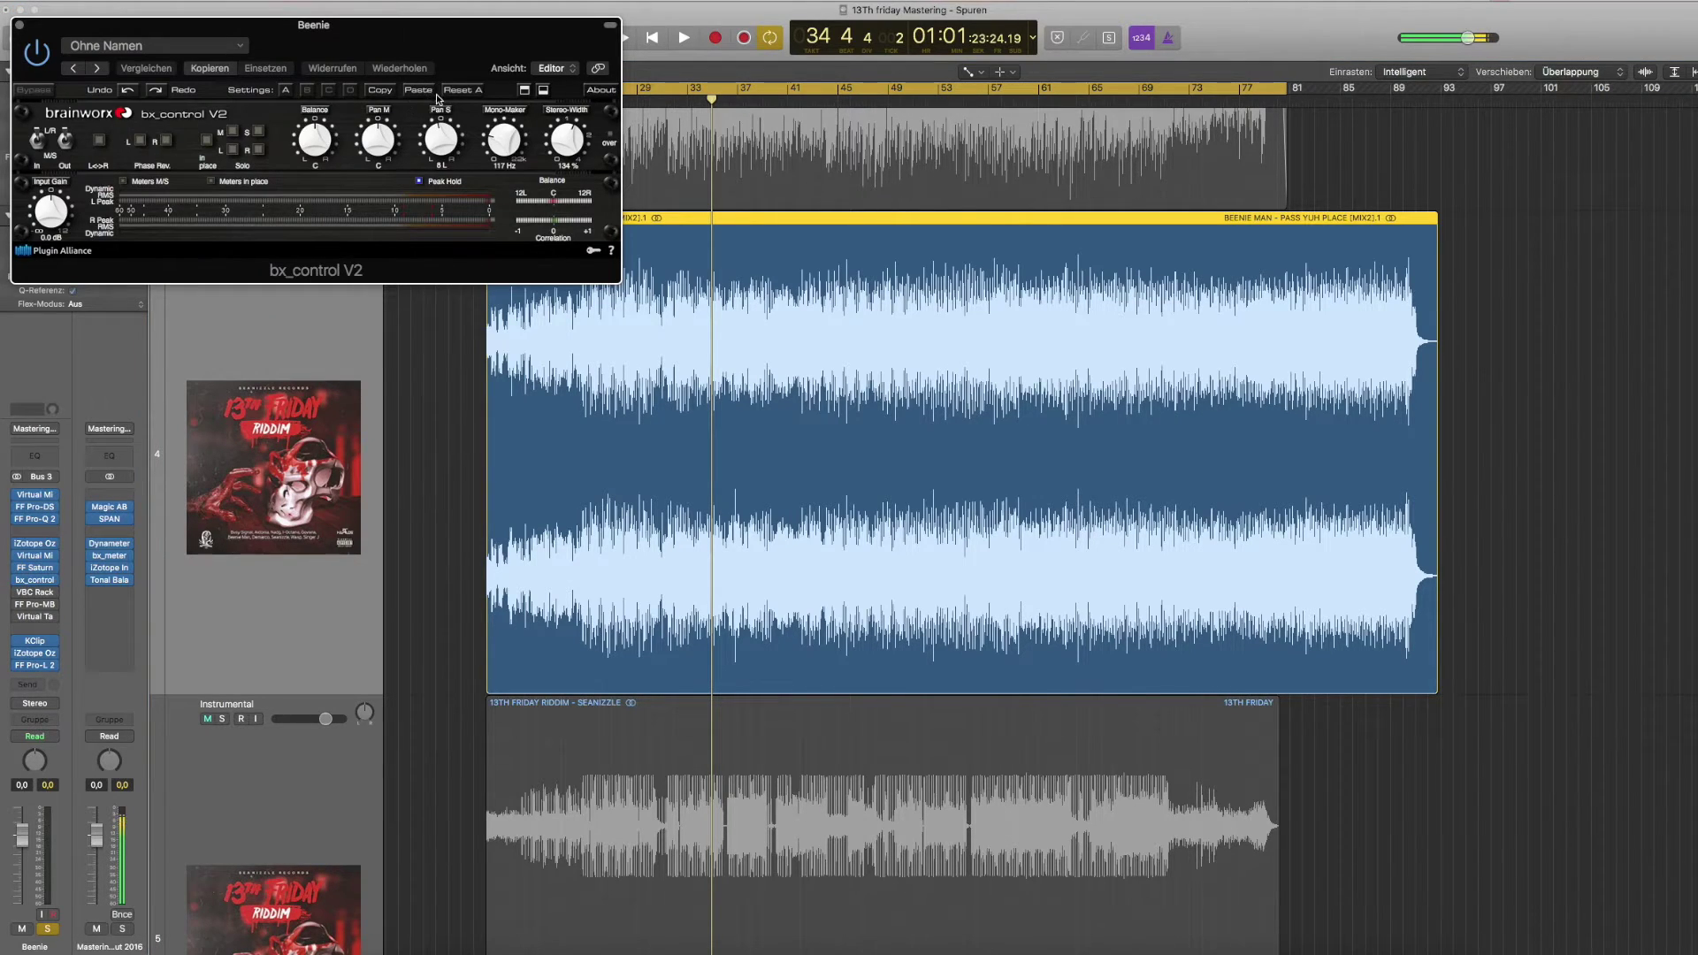
pyautogui.moveTo(461, 39); pyautogui.dragTo(771, 119)
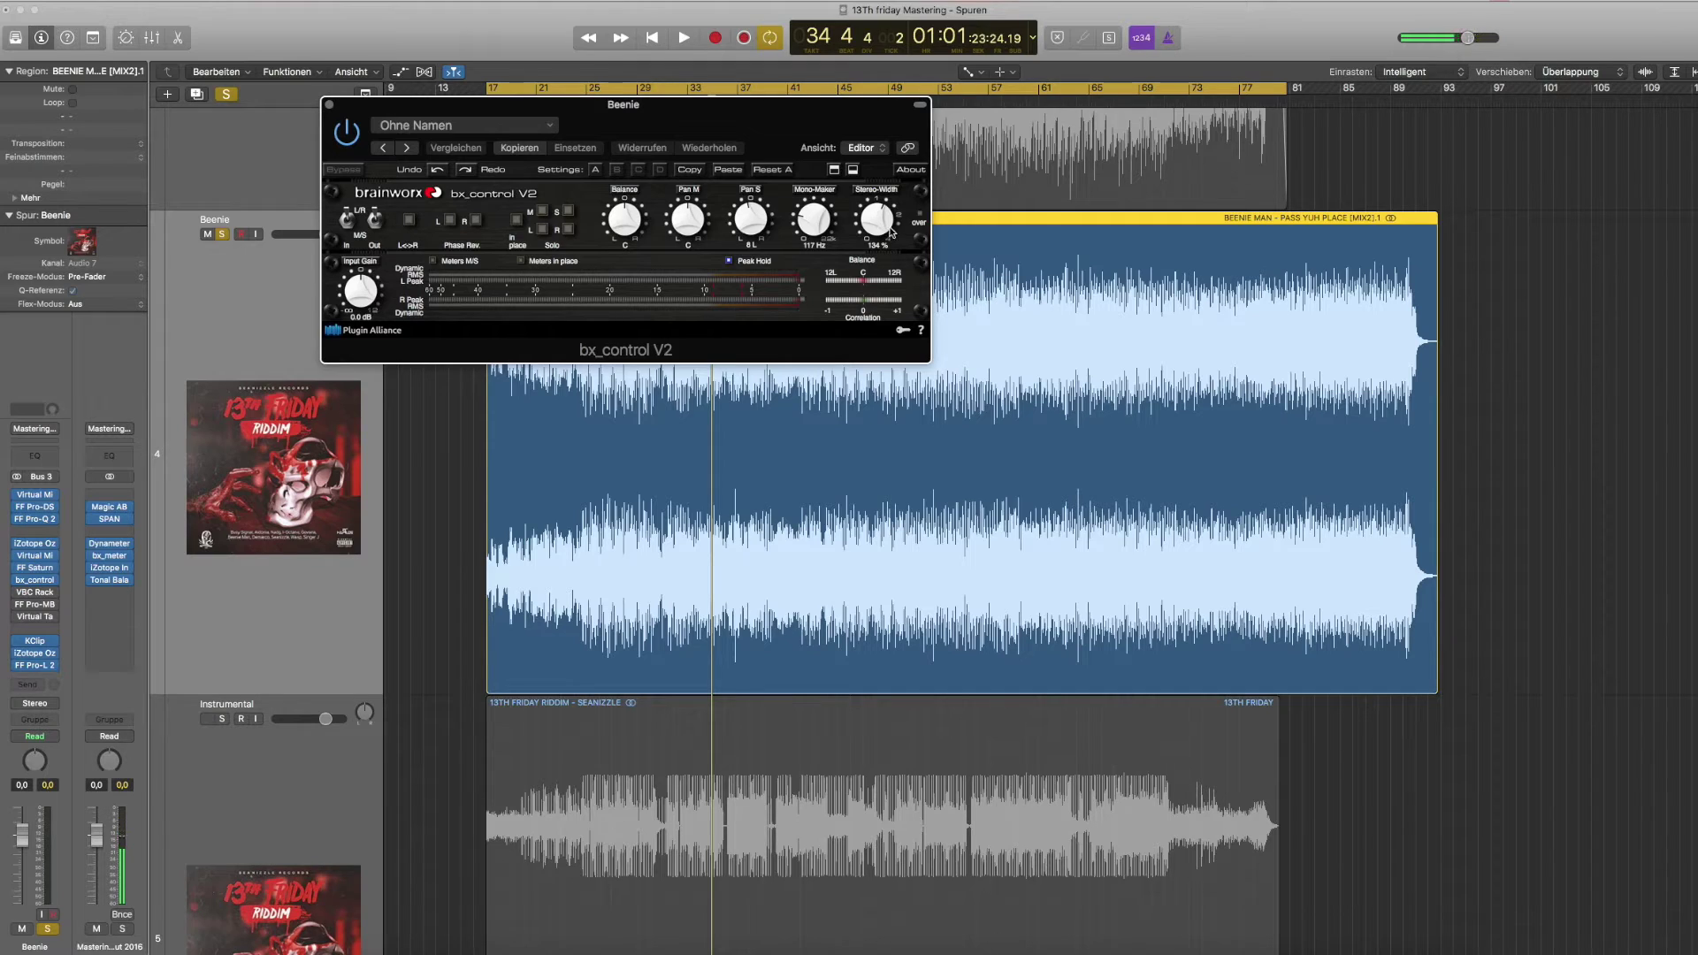
pyautogui.moveTo(795, 112); pyautogui.dragTo(799, 202)
pyautogui.press('space')
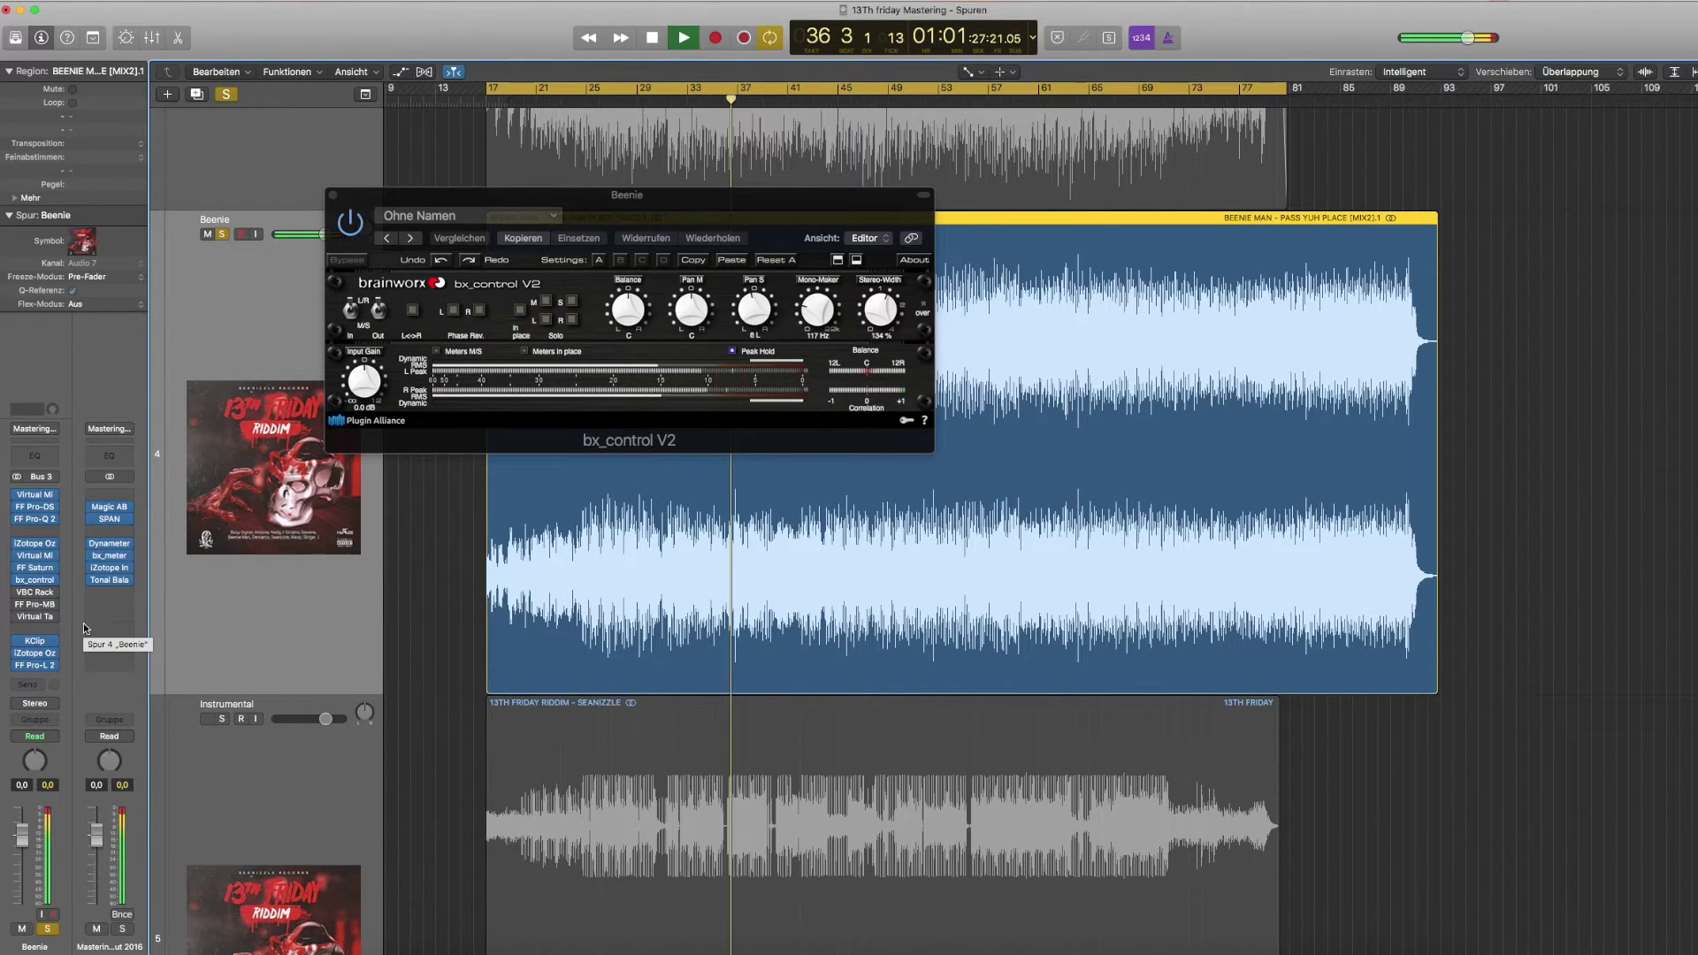
# Enable and open VBC Rack on the Beenie channel, audition it from bar 33 and close the VBC Rack and bx_control windows.
pyautogui.click(17, 599)
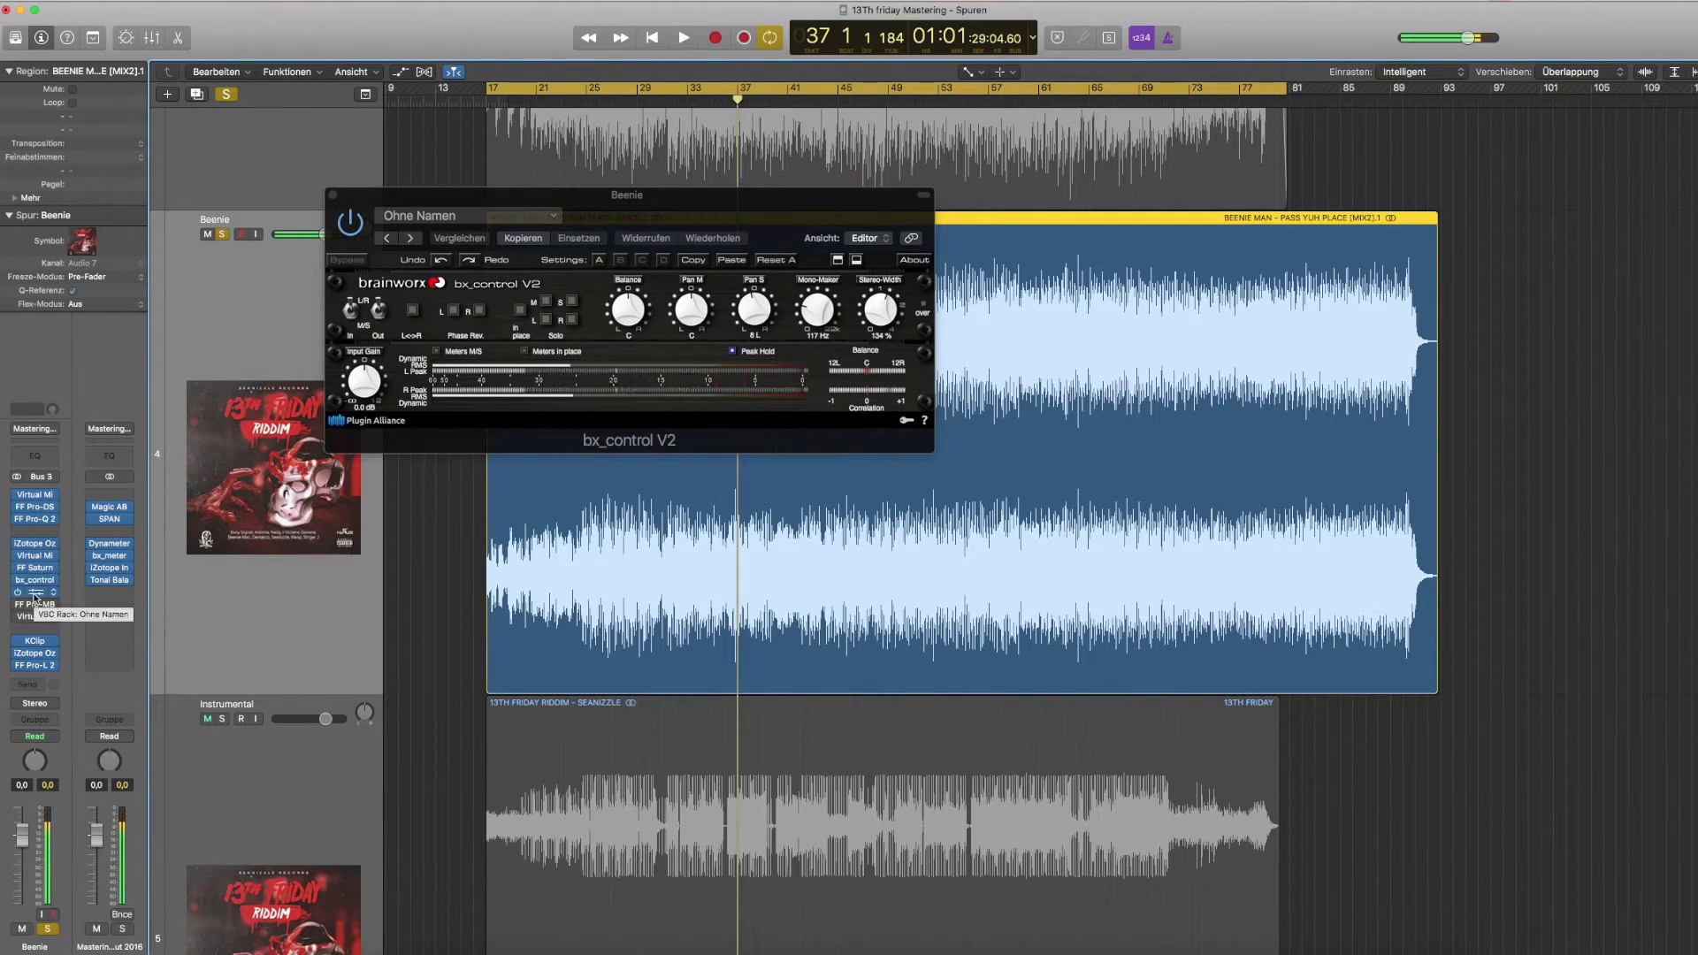
pyautogui.click(694, 102)
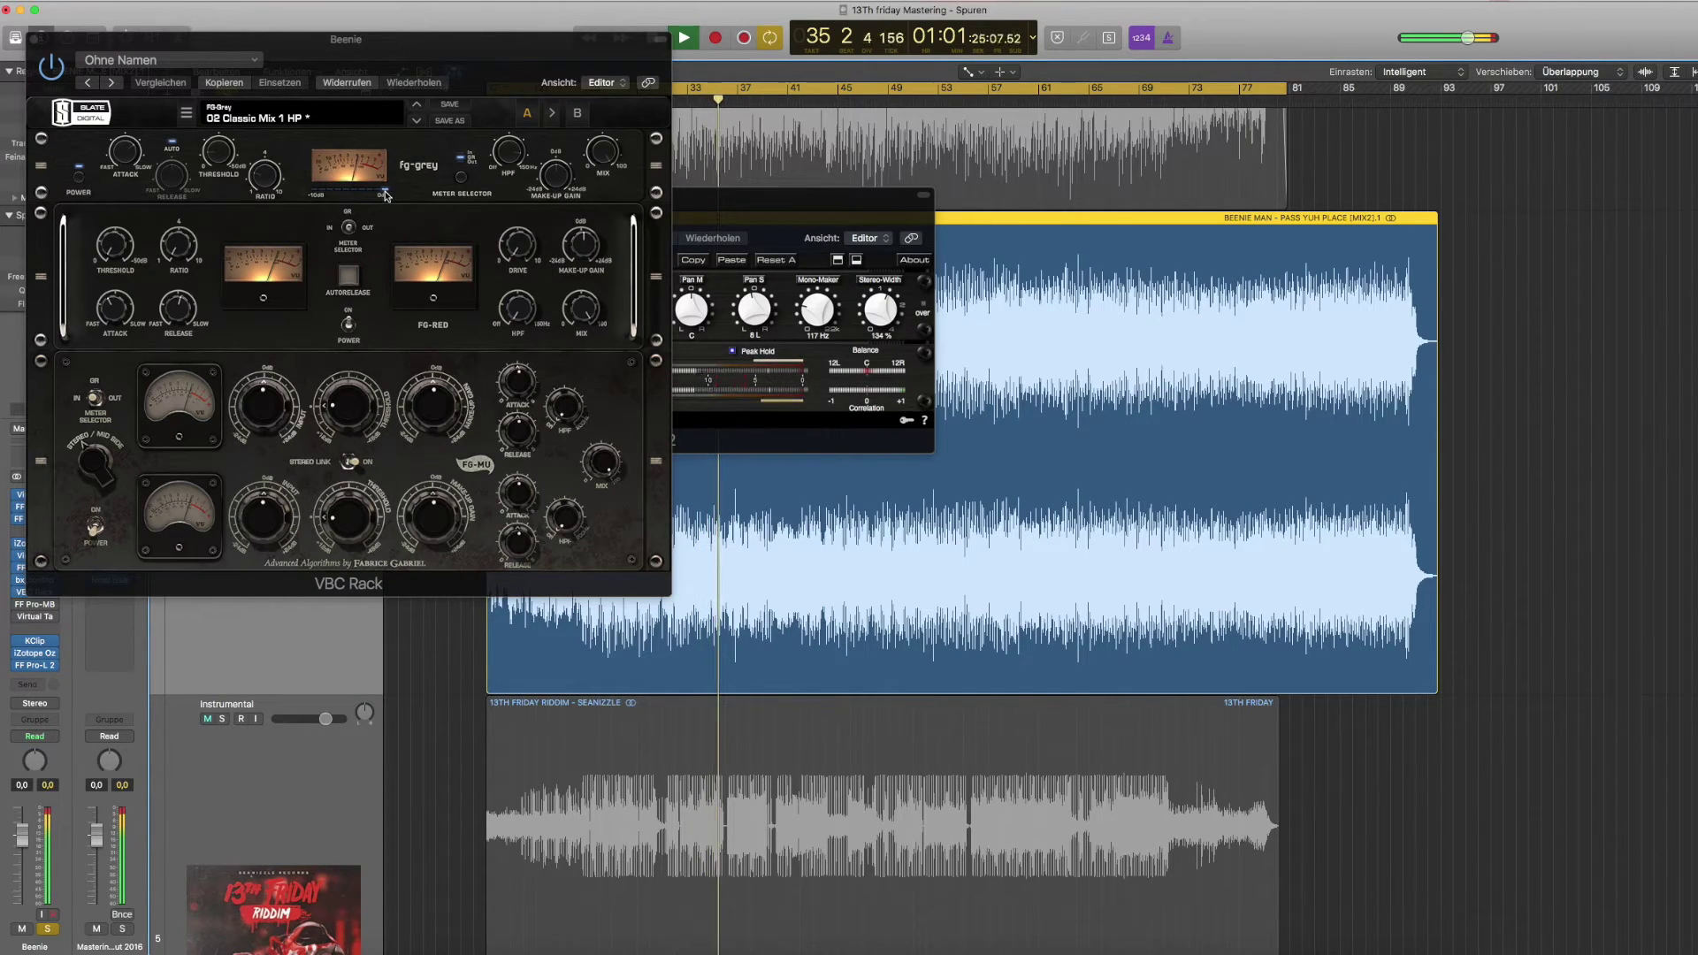
pyautogui.click(34, 42)
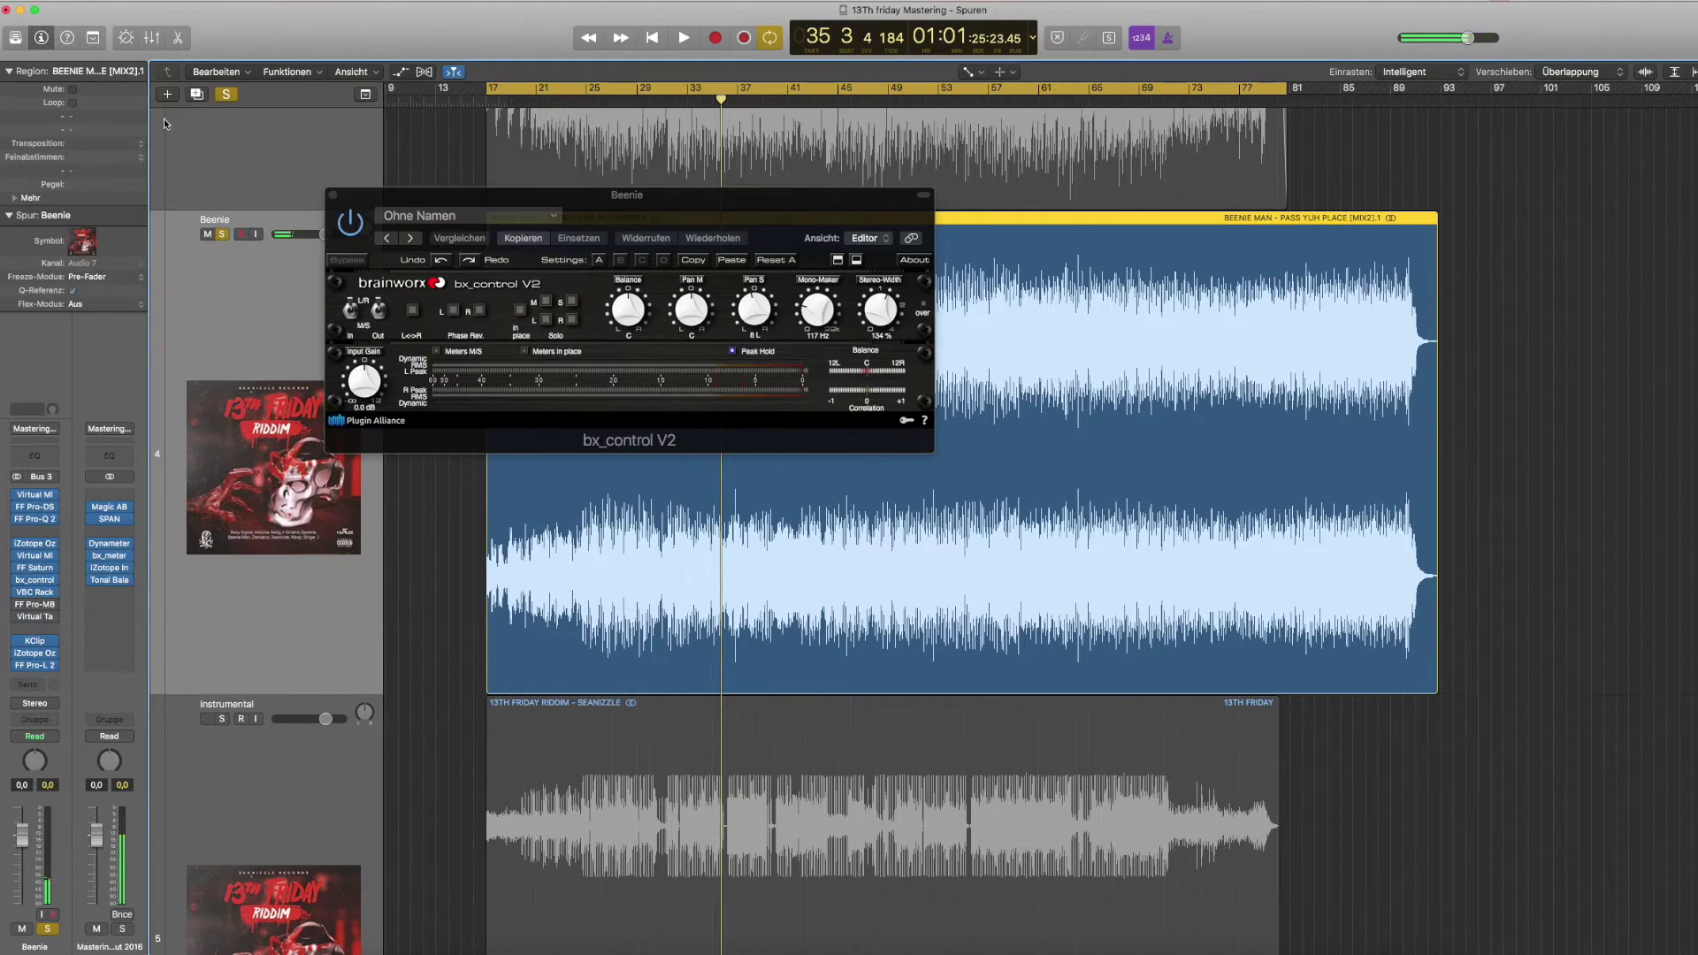
pyautogui.click(333, 195)
# Enable and open FF Pro-MB on the Beenie channel and move its window clear of the channel strips to inspect Band 1.
pyautogui.moveTo(37, 608)
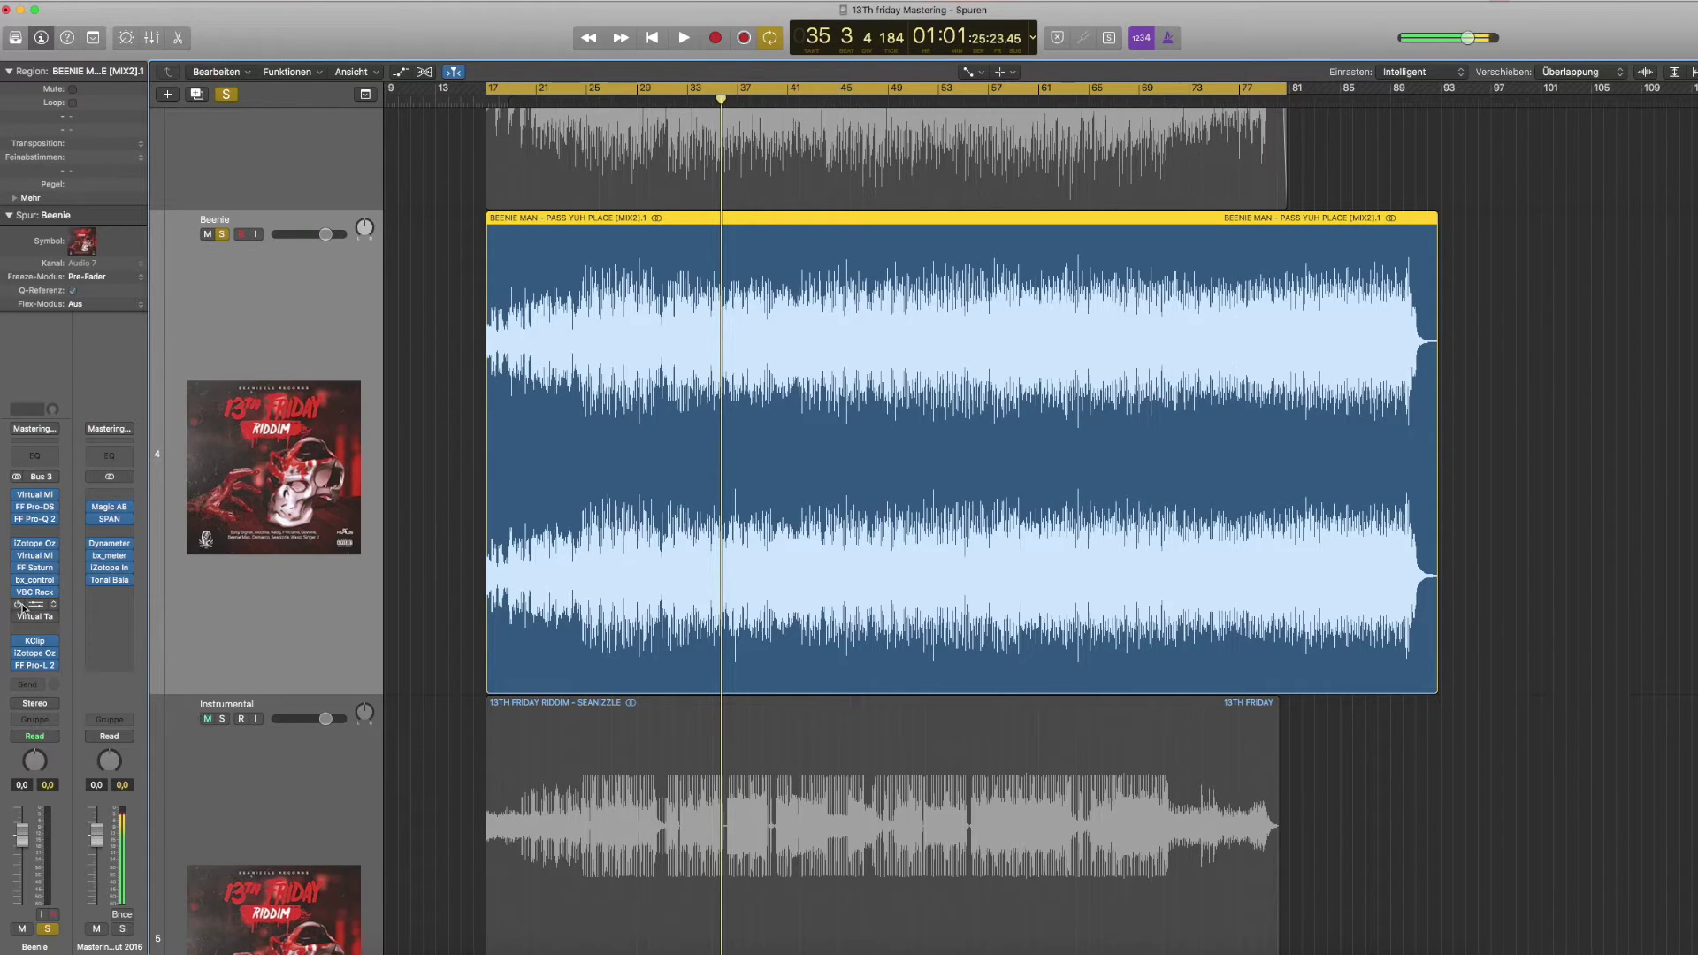
pyautogui.click(35, 605)
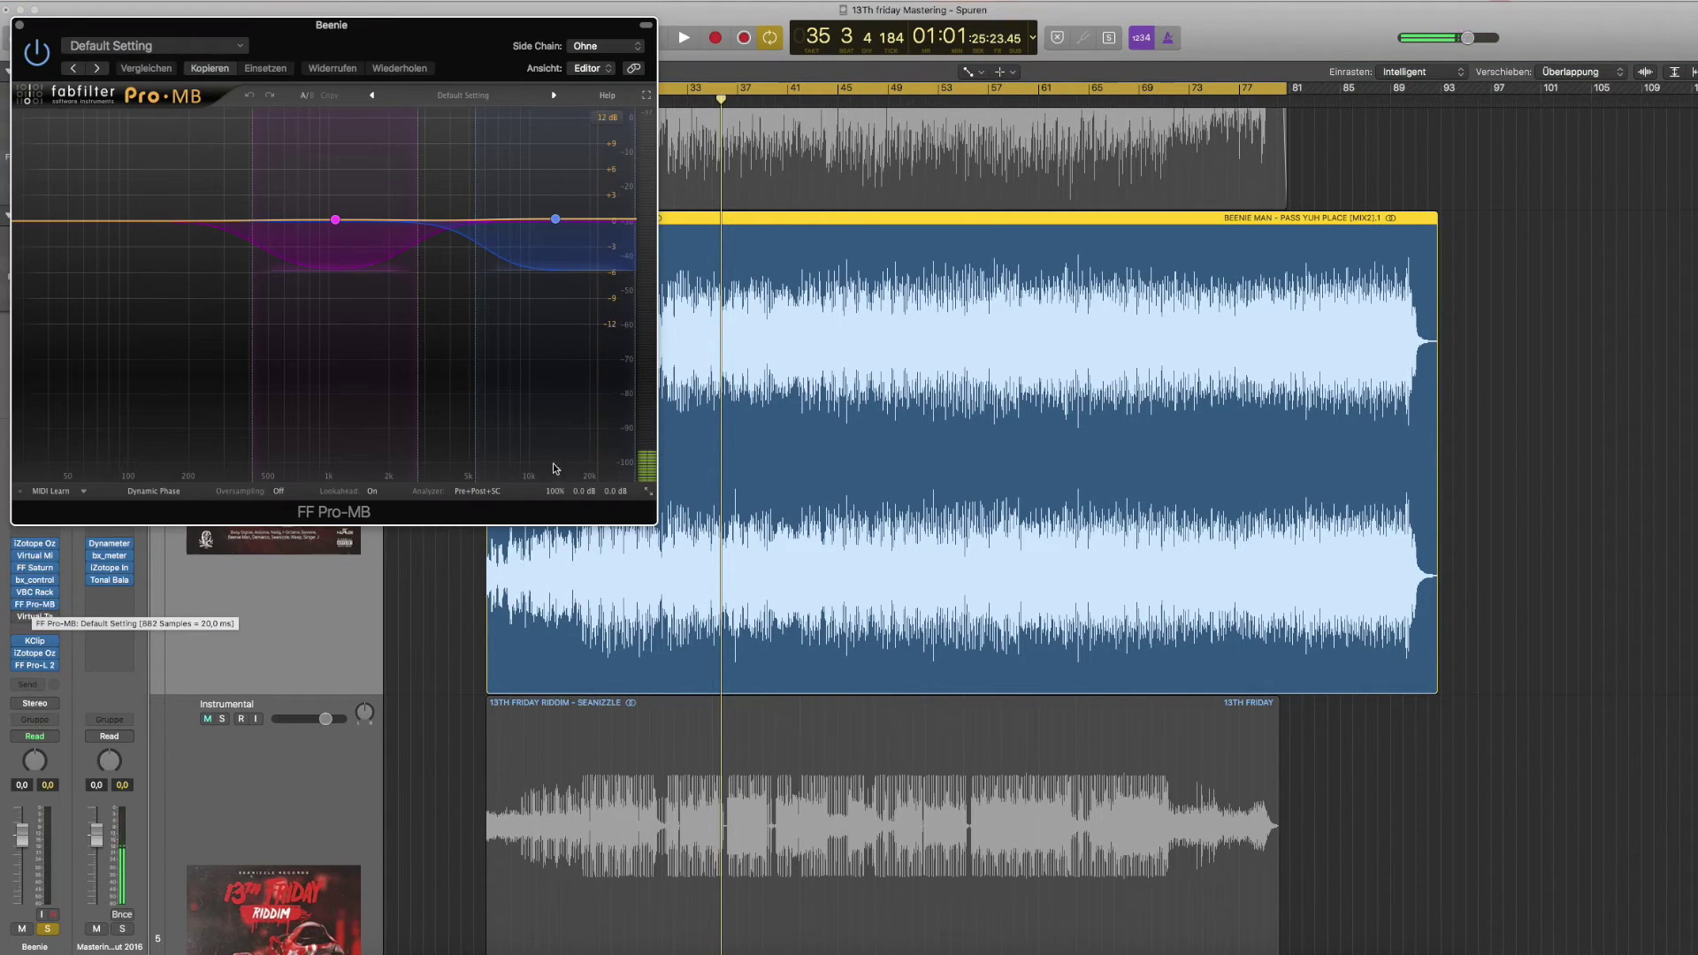
pyautogui.moveTo(434, 28); pyautogui.dragTo(1208, 86)
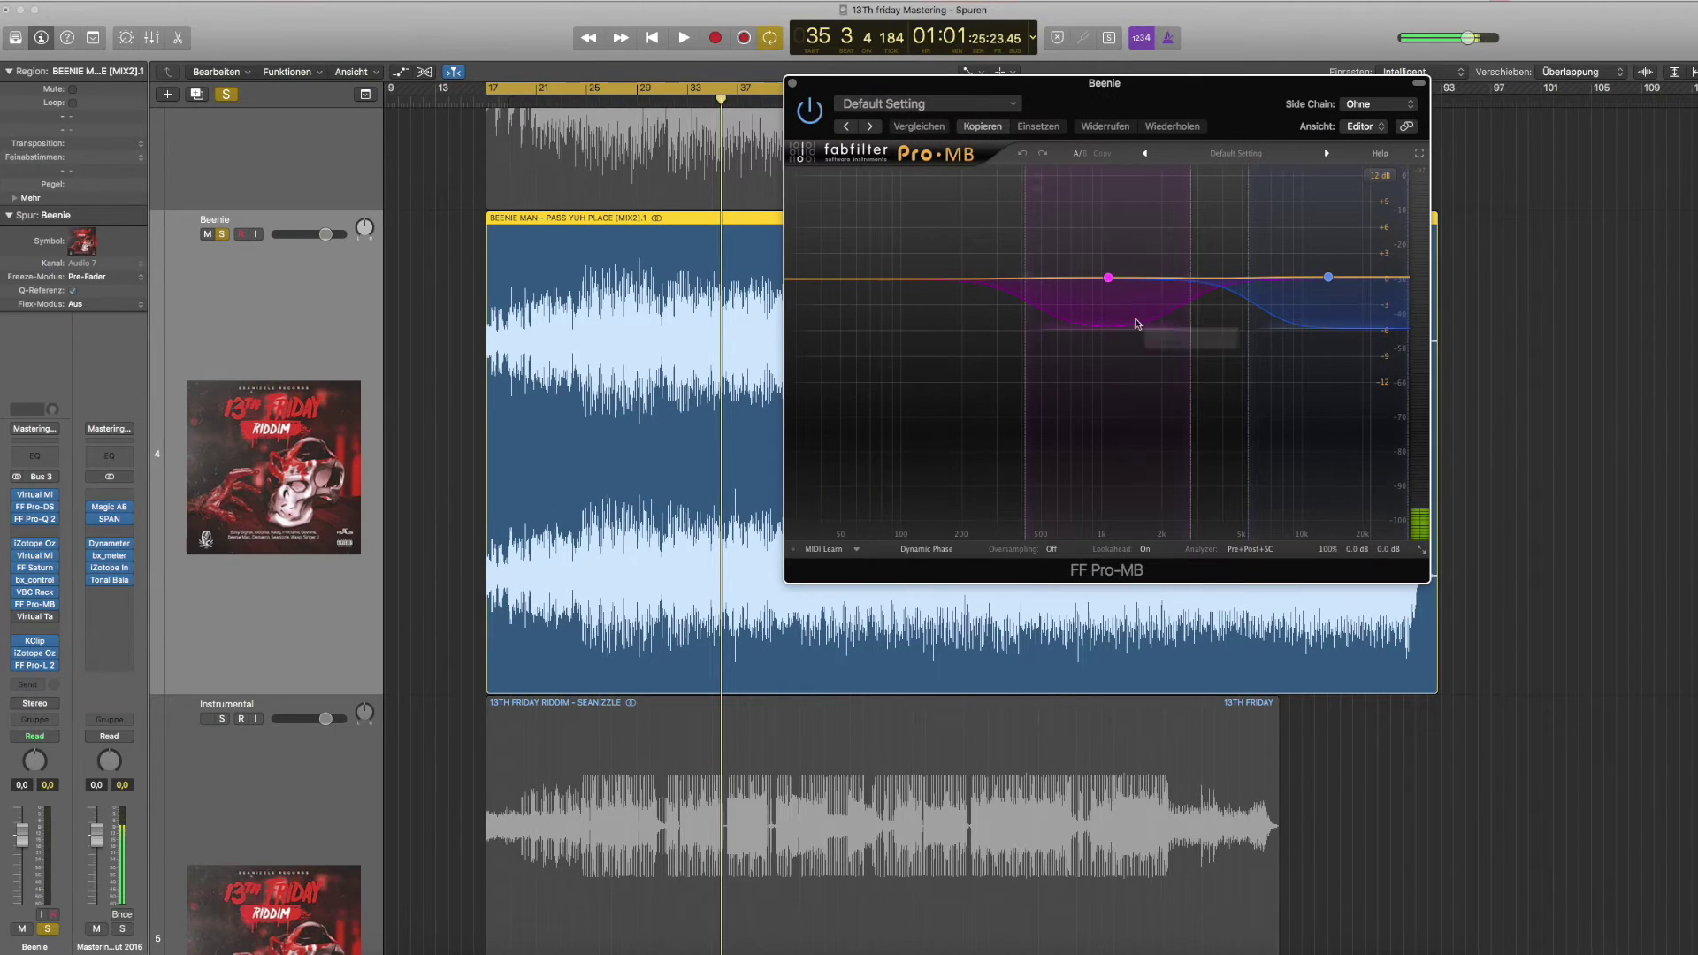
pyautogui.moveTo(1114, 278)
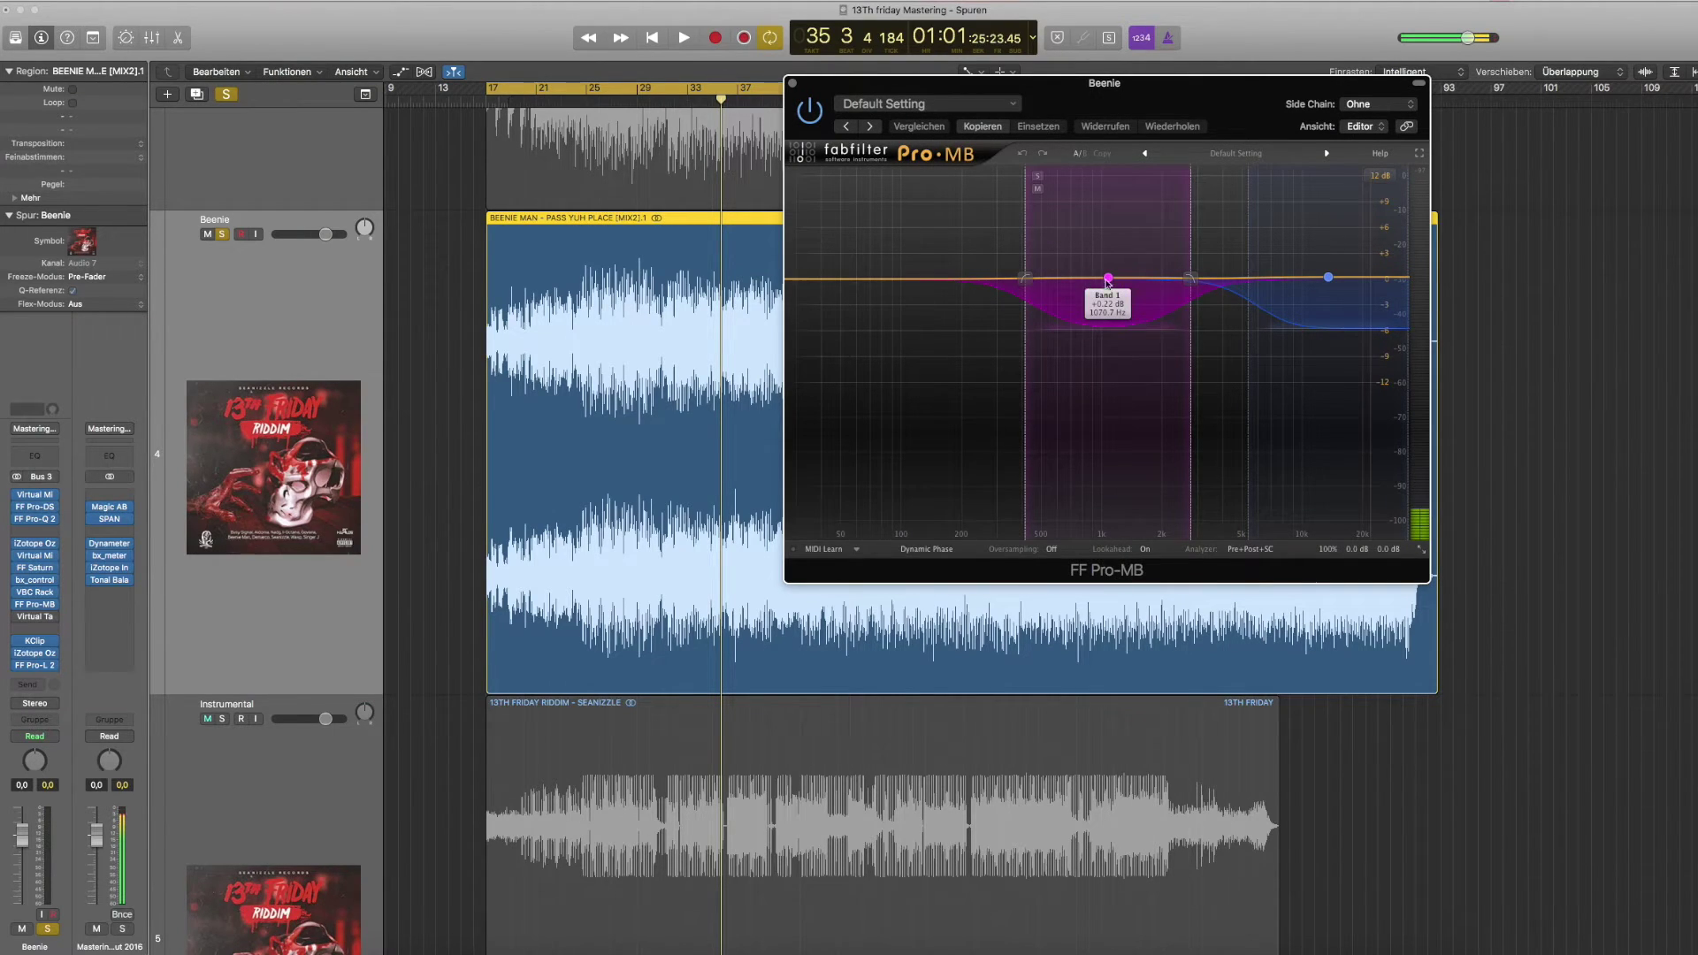
# Play the Beenie track from bar 30 in short passes to examine how the FF Pro-MB bands compress.
pyautogui.click(657, 105)
pyautogui.press('space')
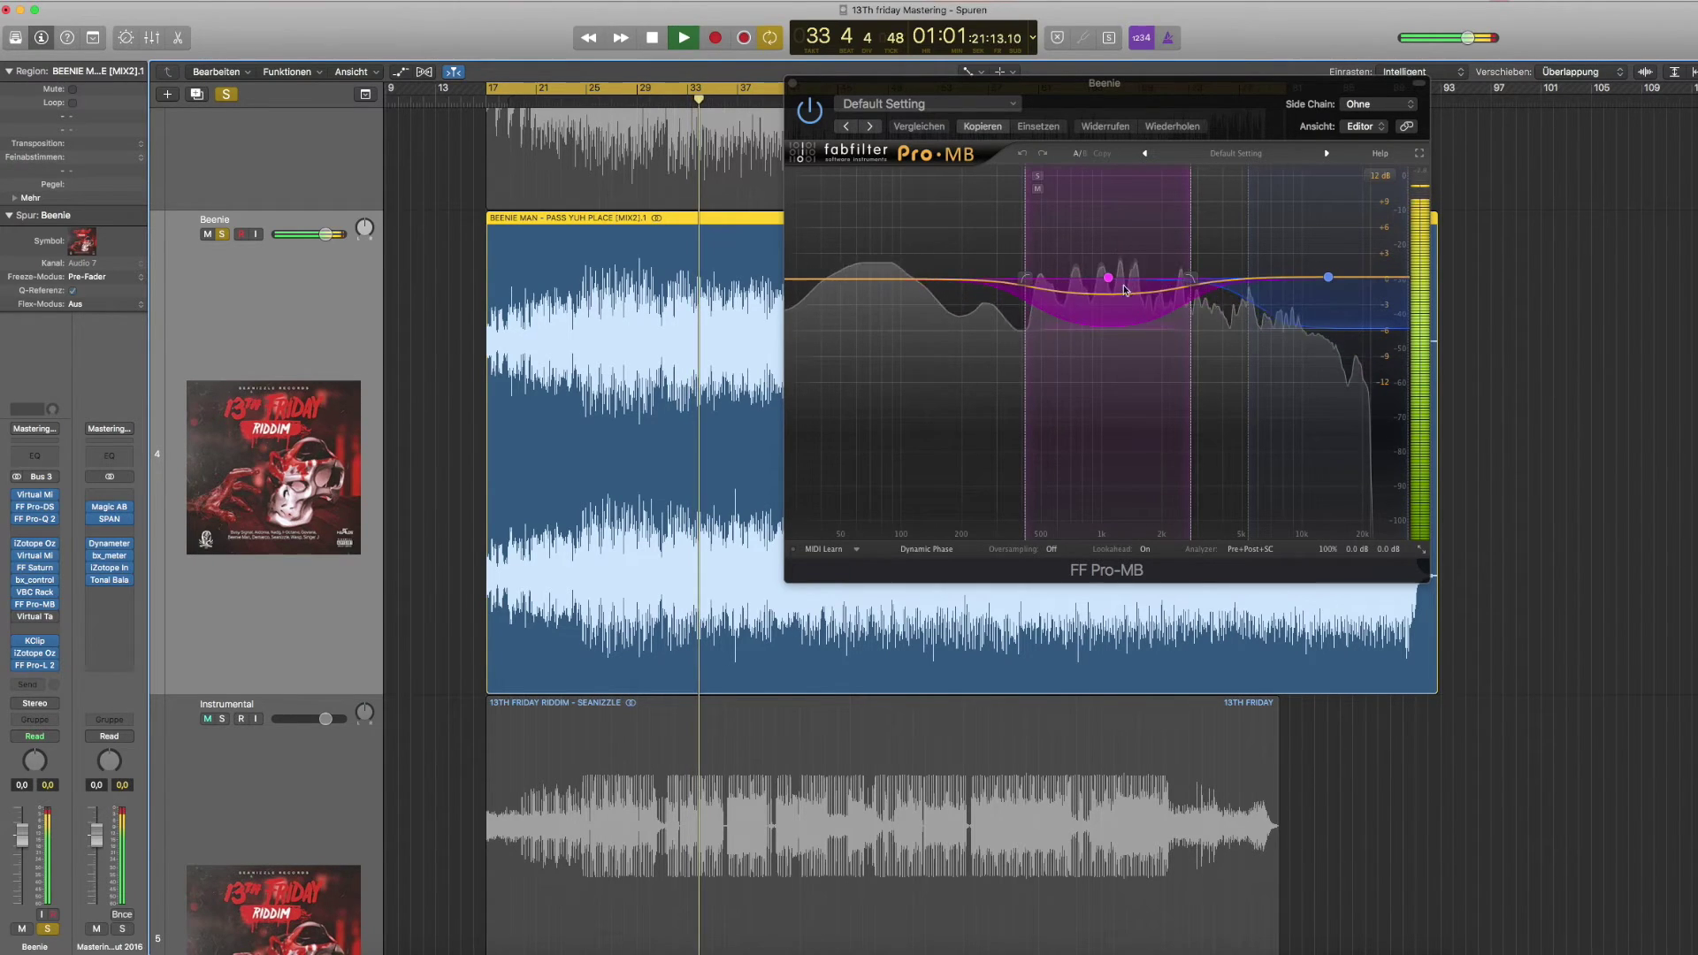
pyautogui.press('space')
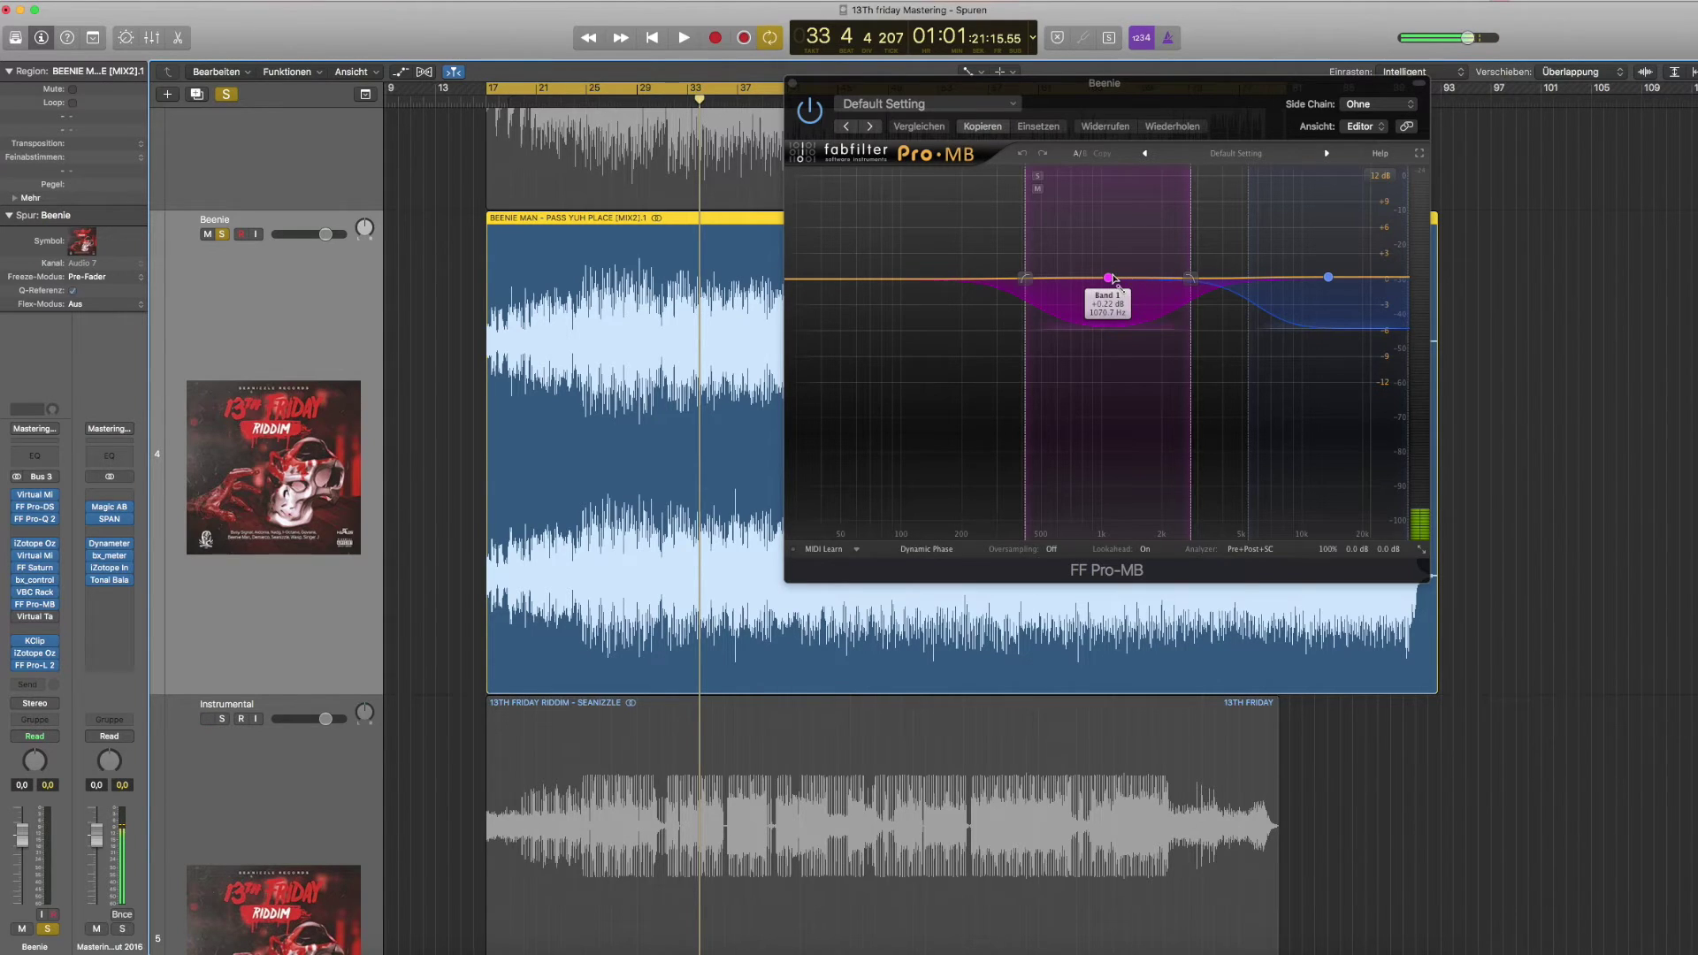
pyautogui.press('space')
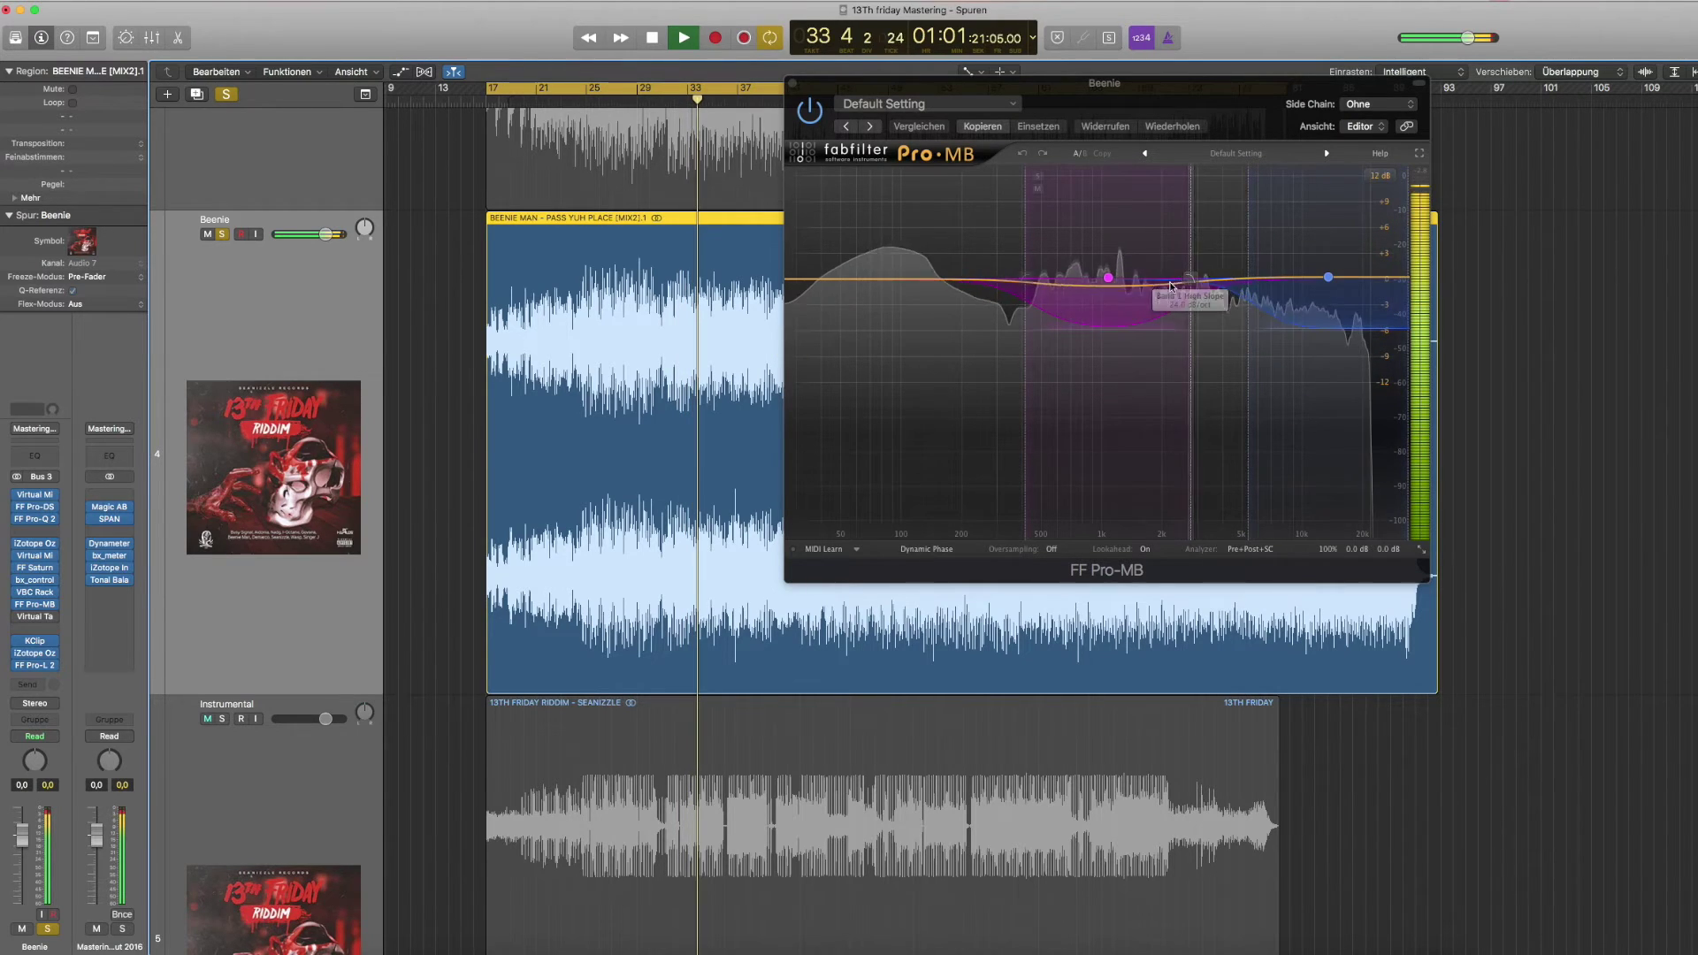
pyautogui.press('space')
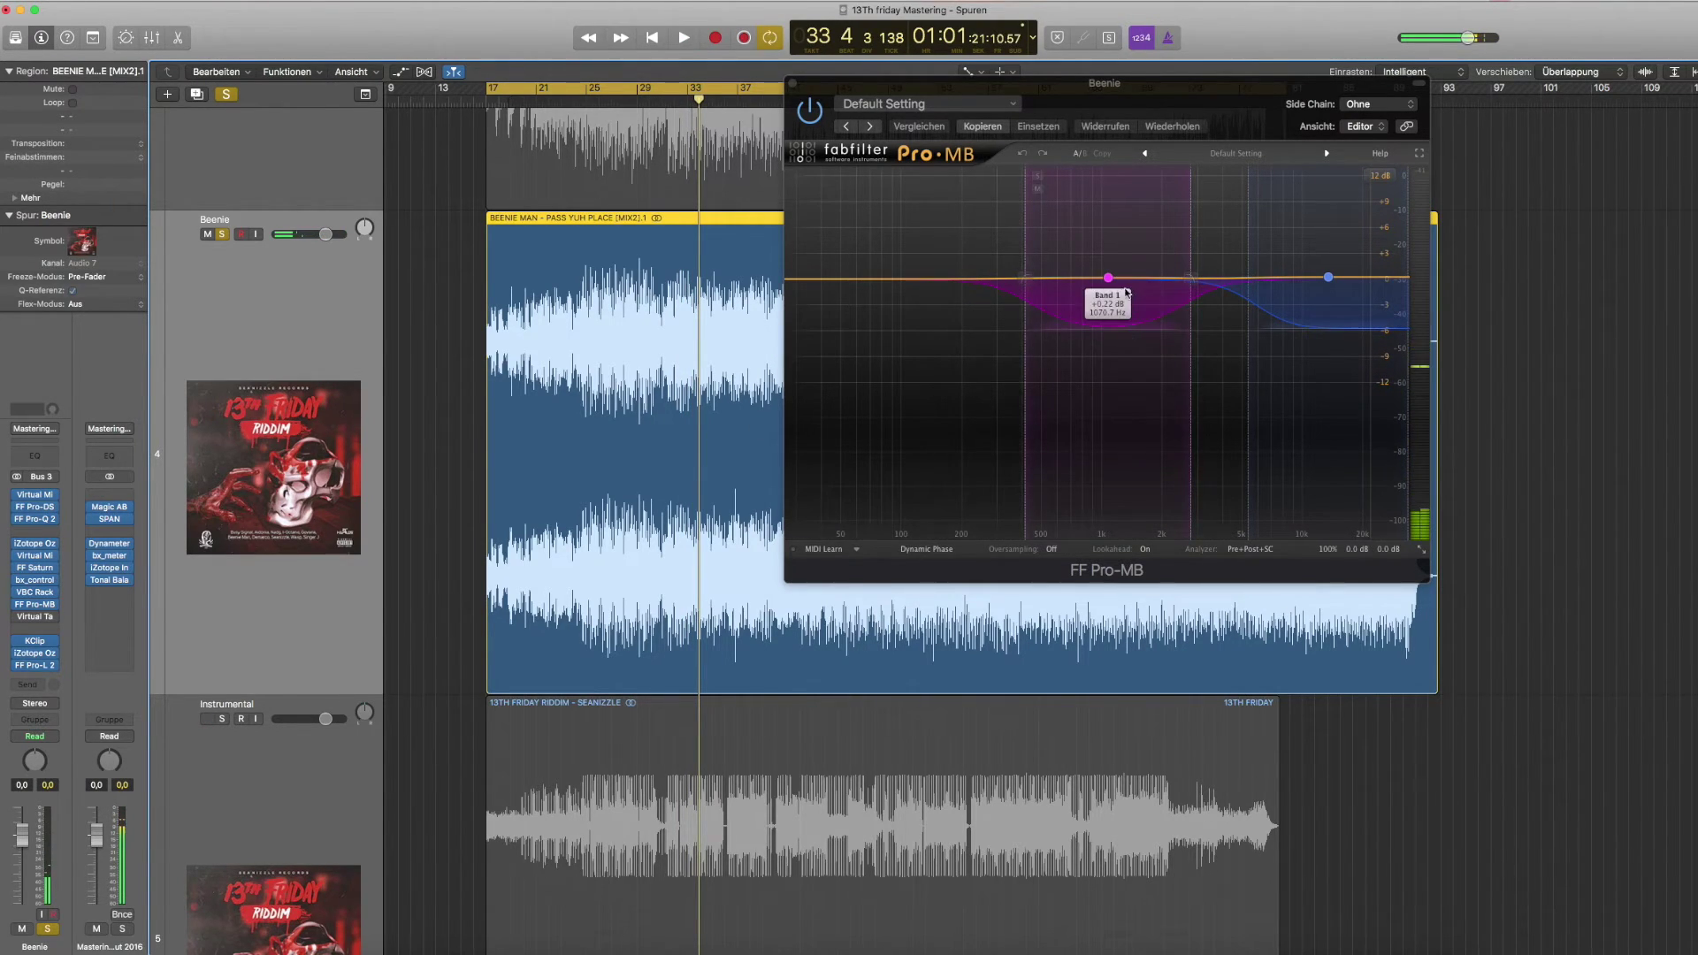
# Enable and open Virtual Tape Machines on the Beenie channel, move its window clear of the channel strips and close FF Pro-MB.
pyautogui.moveTo(22, 619)
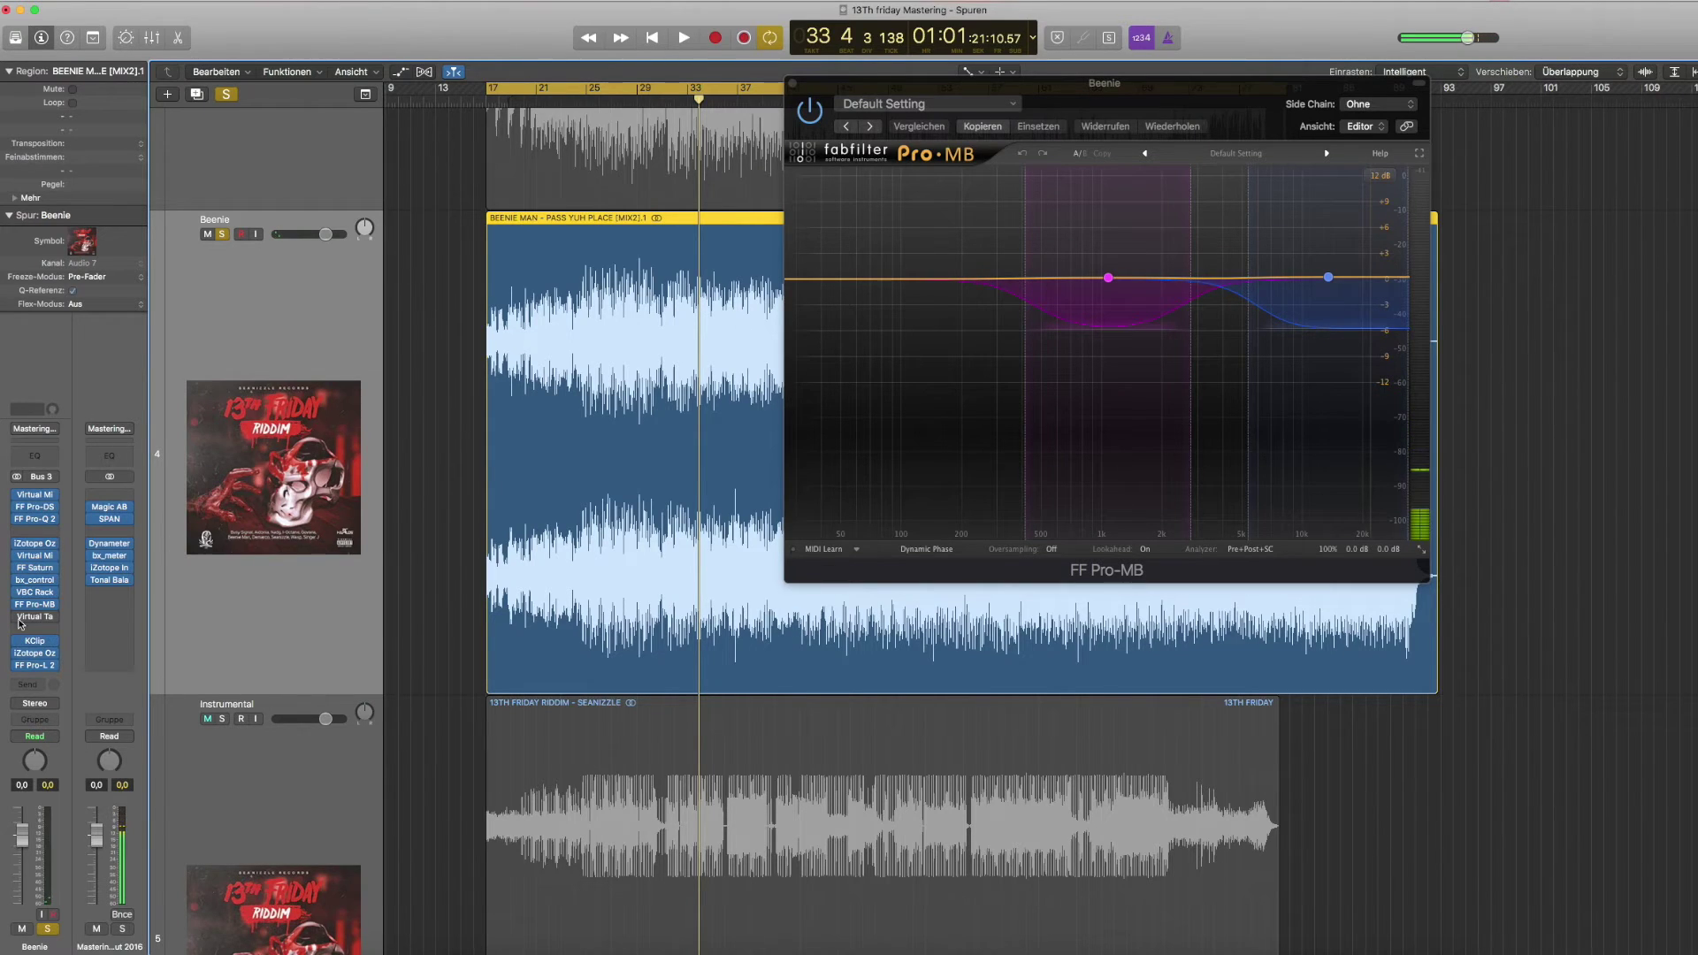
pyautogui.click(36, 617)
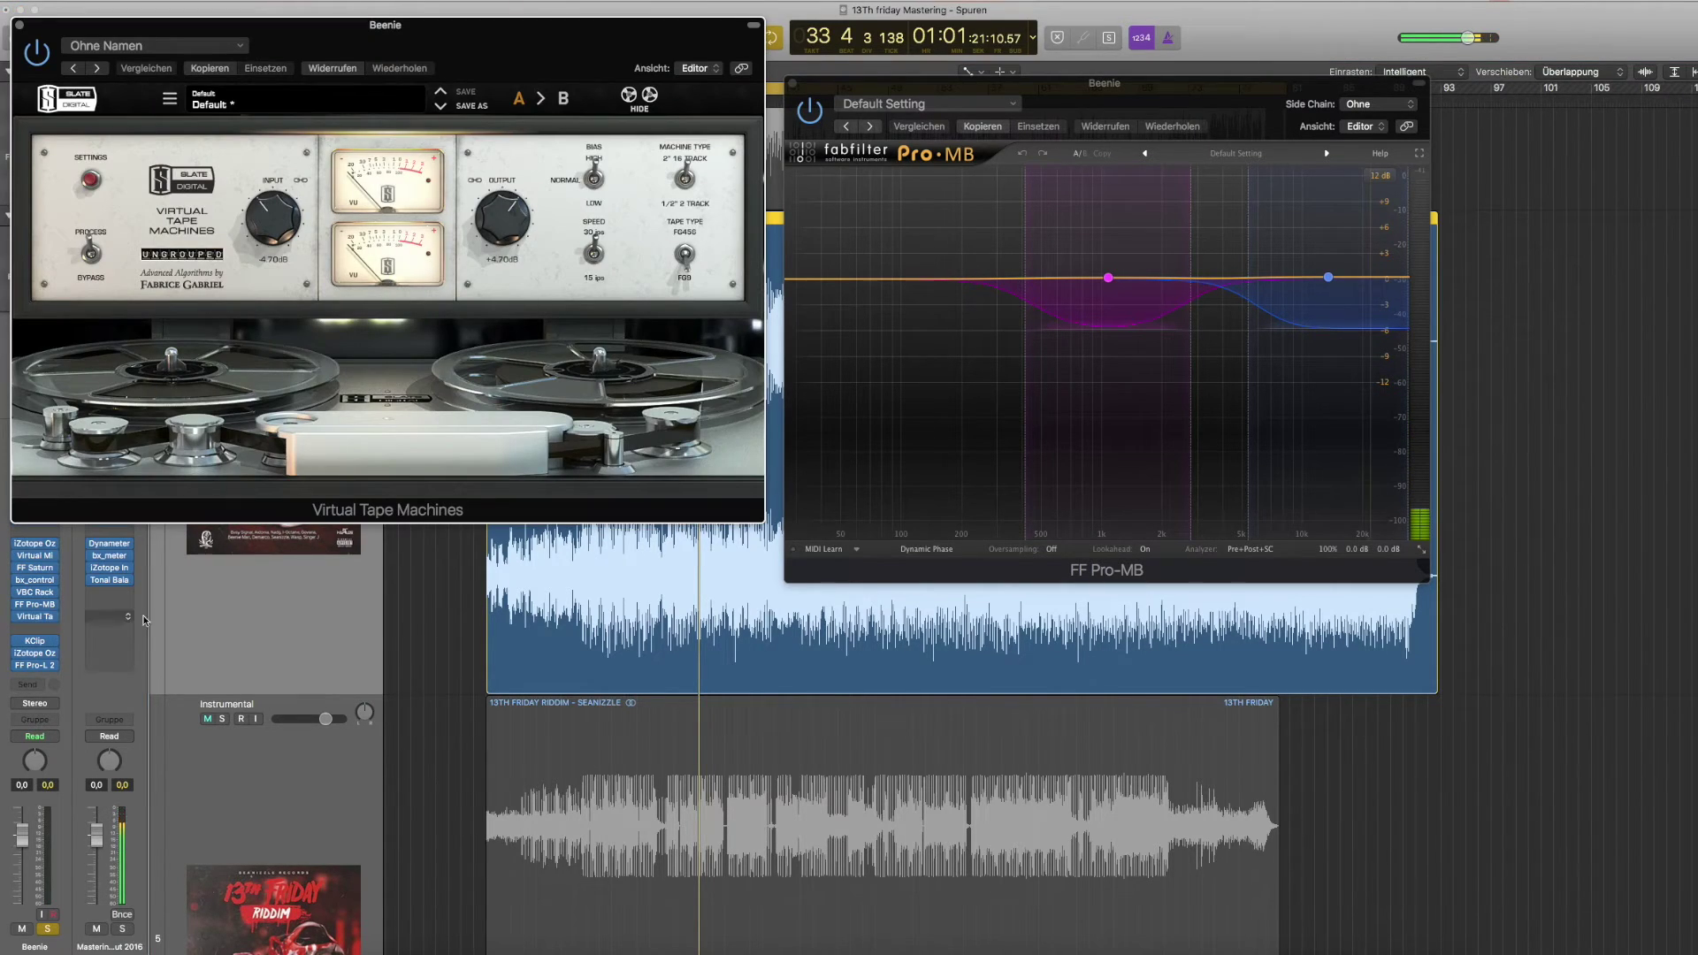
pyautogui.moveTo(349, 33); pyautogui.dragTo(693, 401)
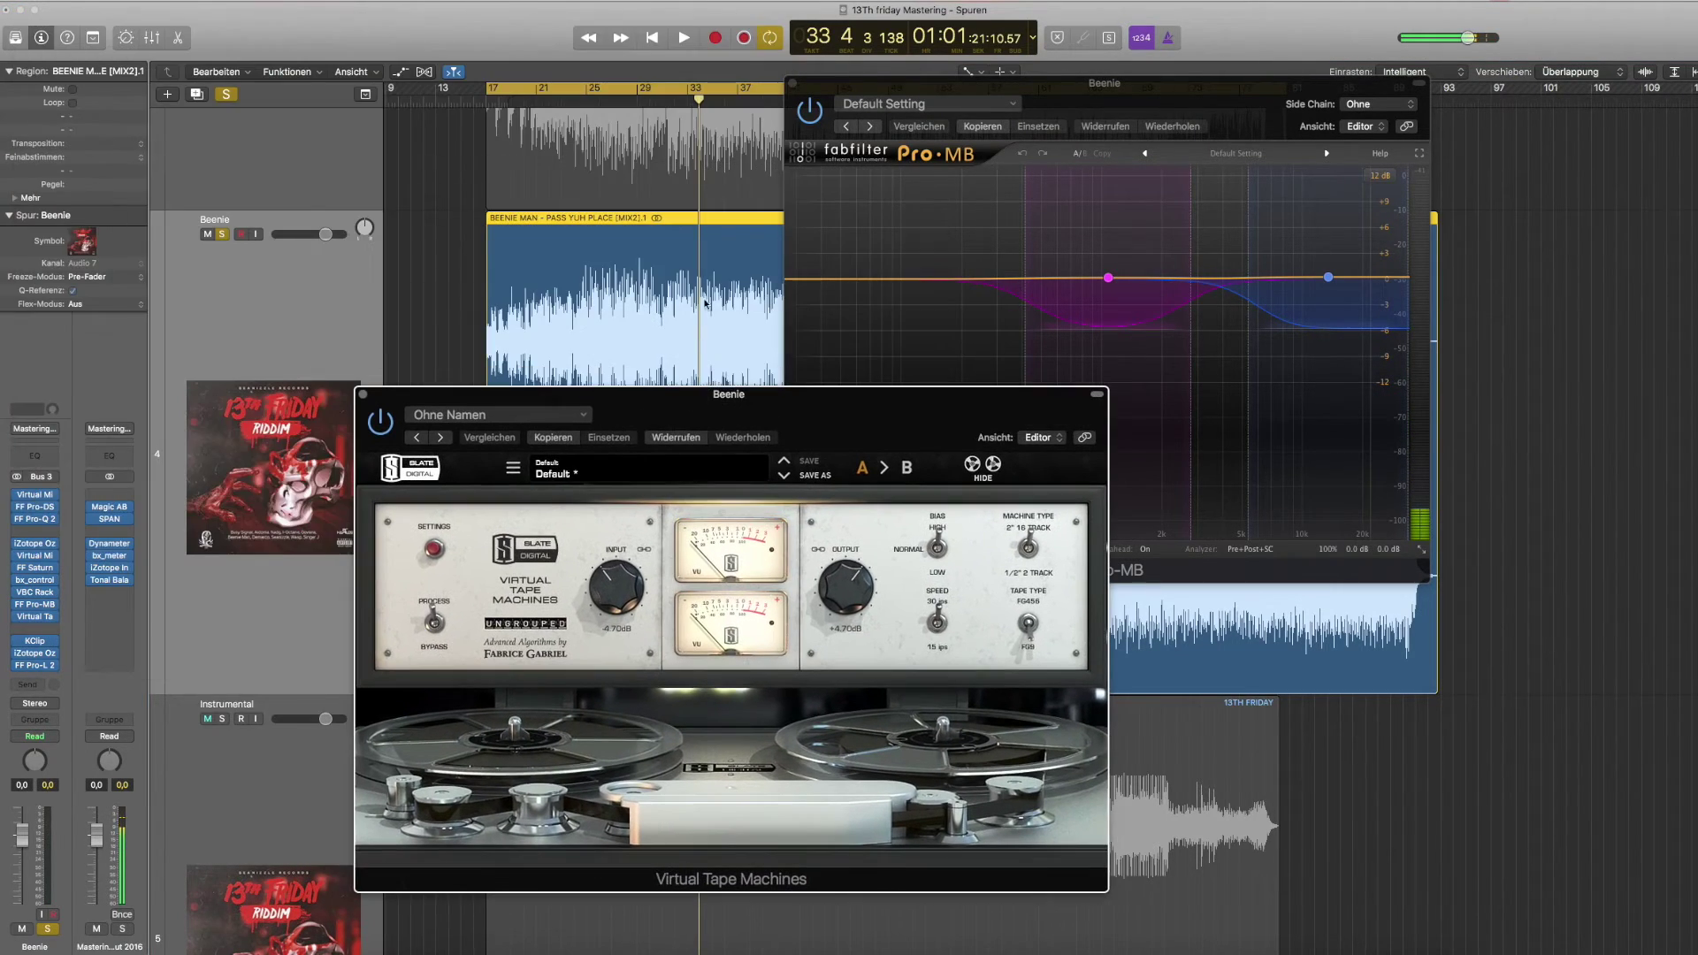
pyautogui.click(794, 83)
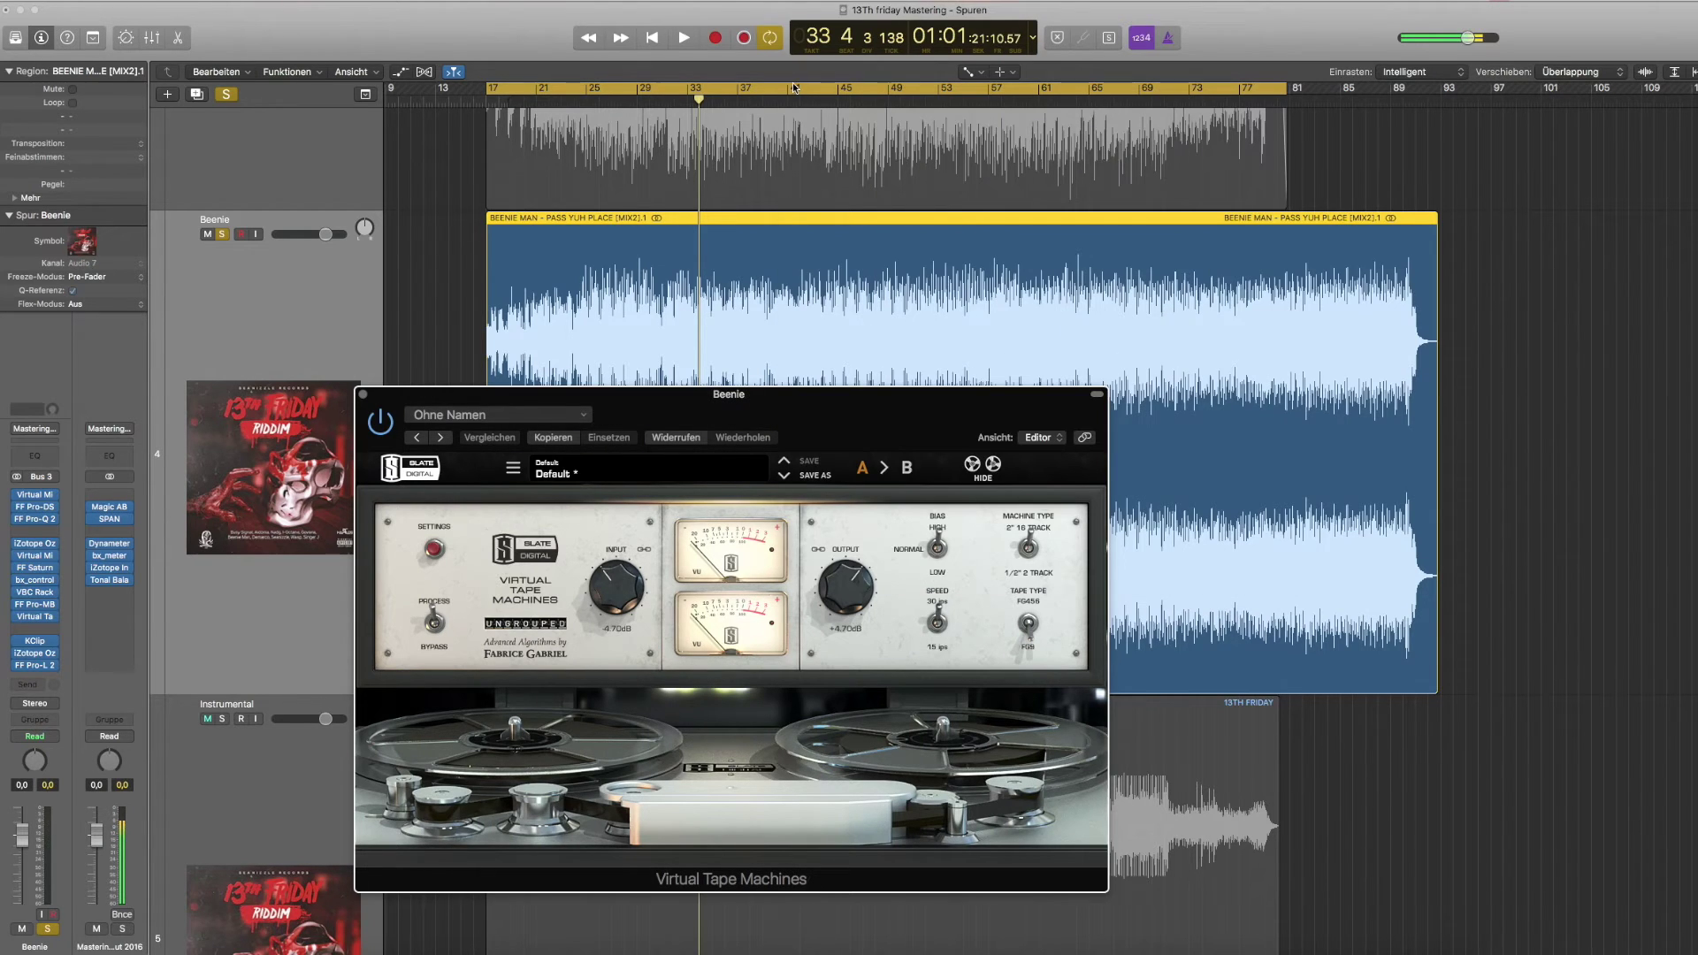
# Play the Beenie track from bar 31 and compare the sound with the plug-ins from FF Pro-DS to Virtual Tape Machines bypassed and re-enabled.
pyautogui.click(667, 105)
pyautogui.press('space')
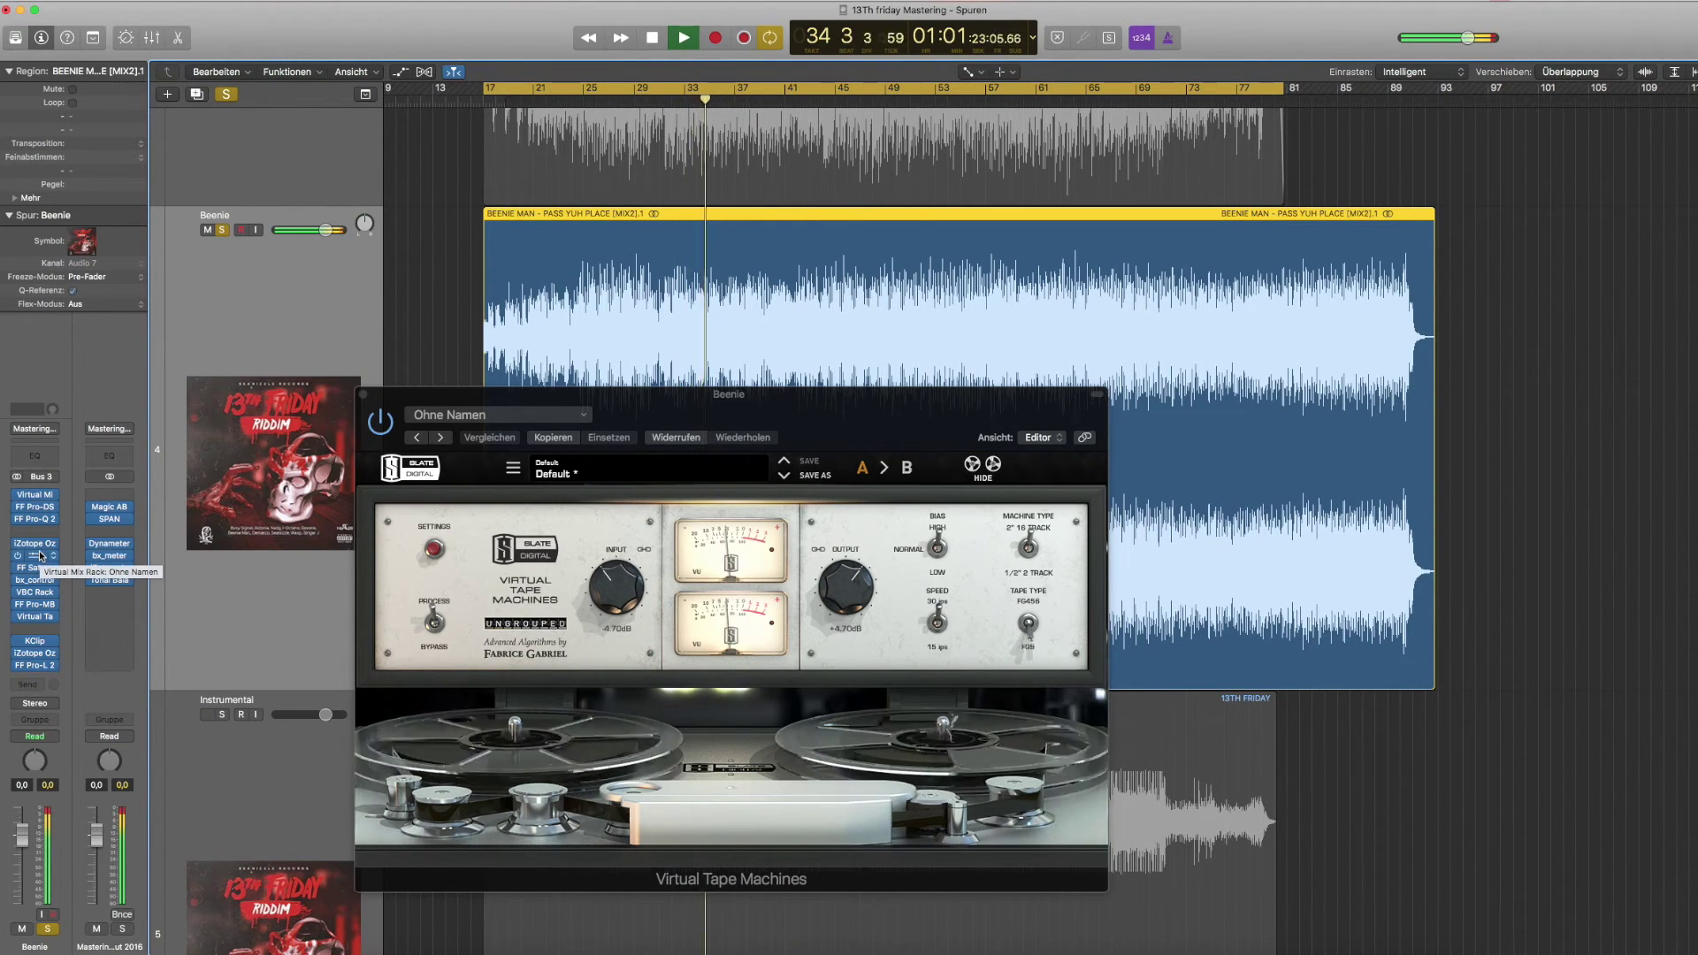
pyautogui.press('space')
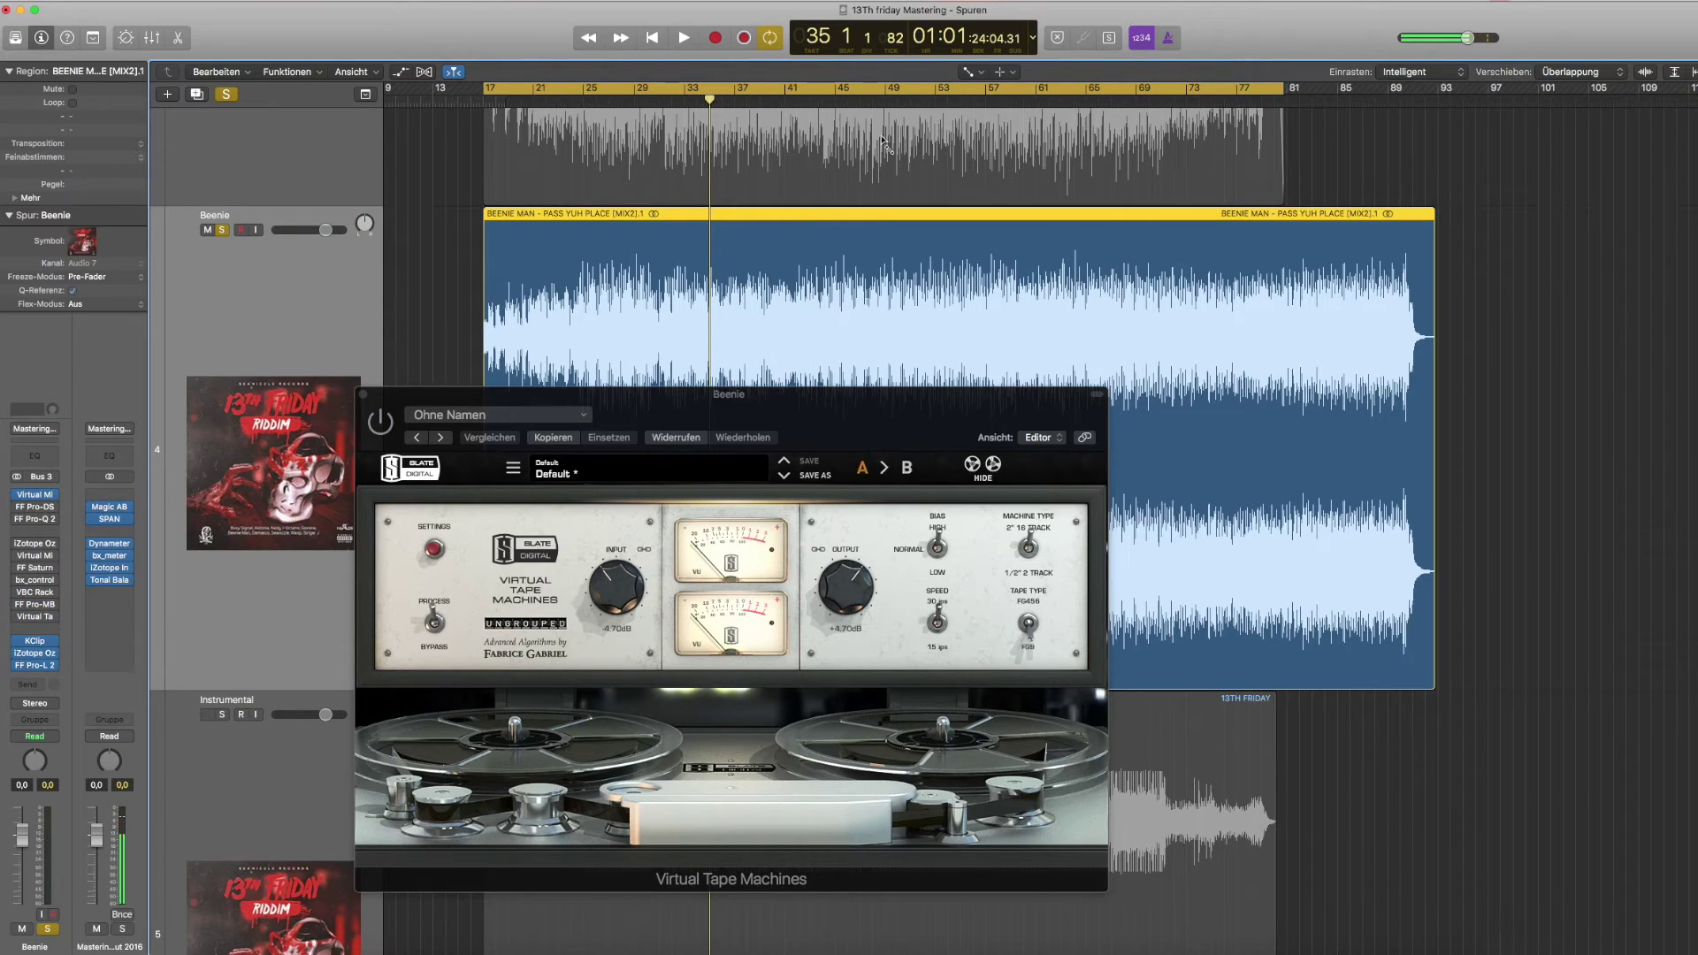
pyautogui.click(661, 100)
pyautogui.press('space')
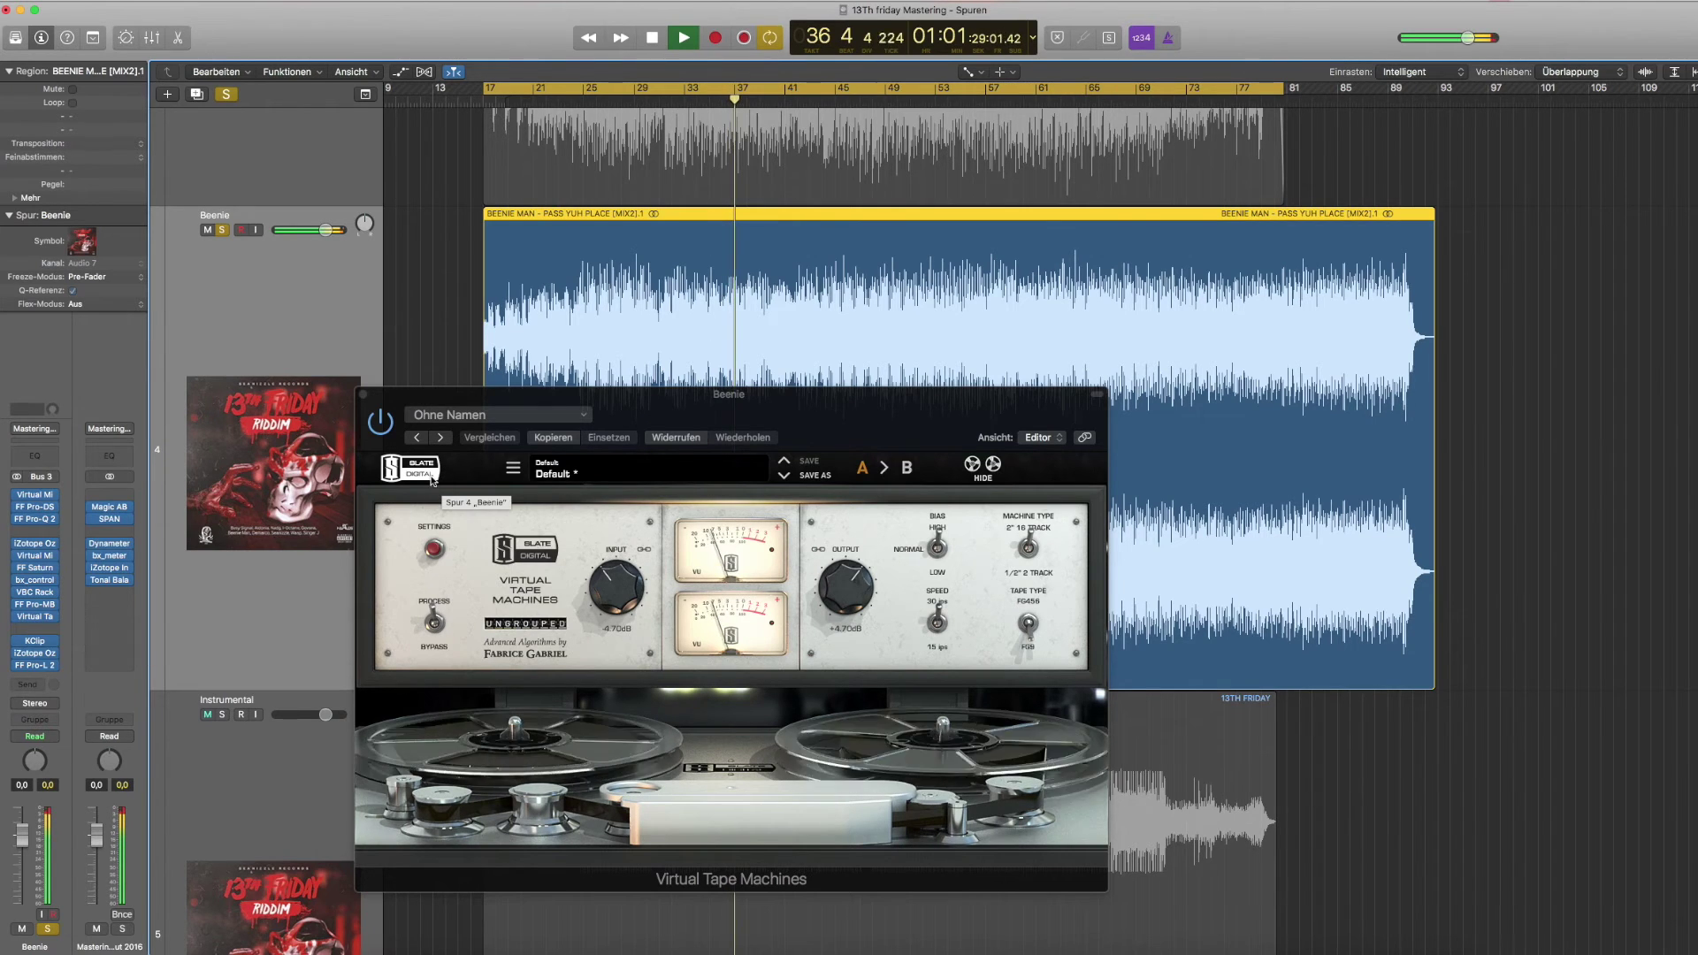
# Move the Virtual Tape Machines window off the Beenie track and switch the solo from Beenie to the Busy track.
pyautogui.moveTo(415, 395); pyautogui.dragTo(946, 204)
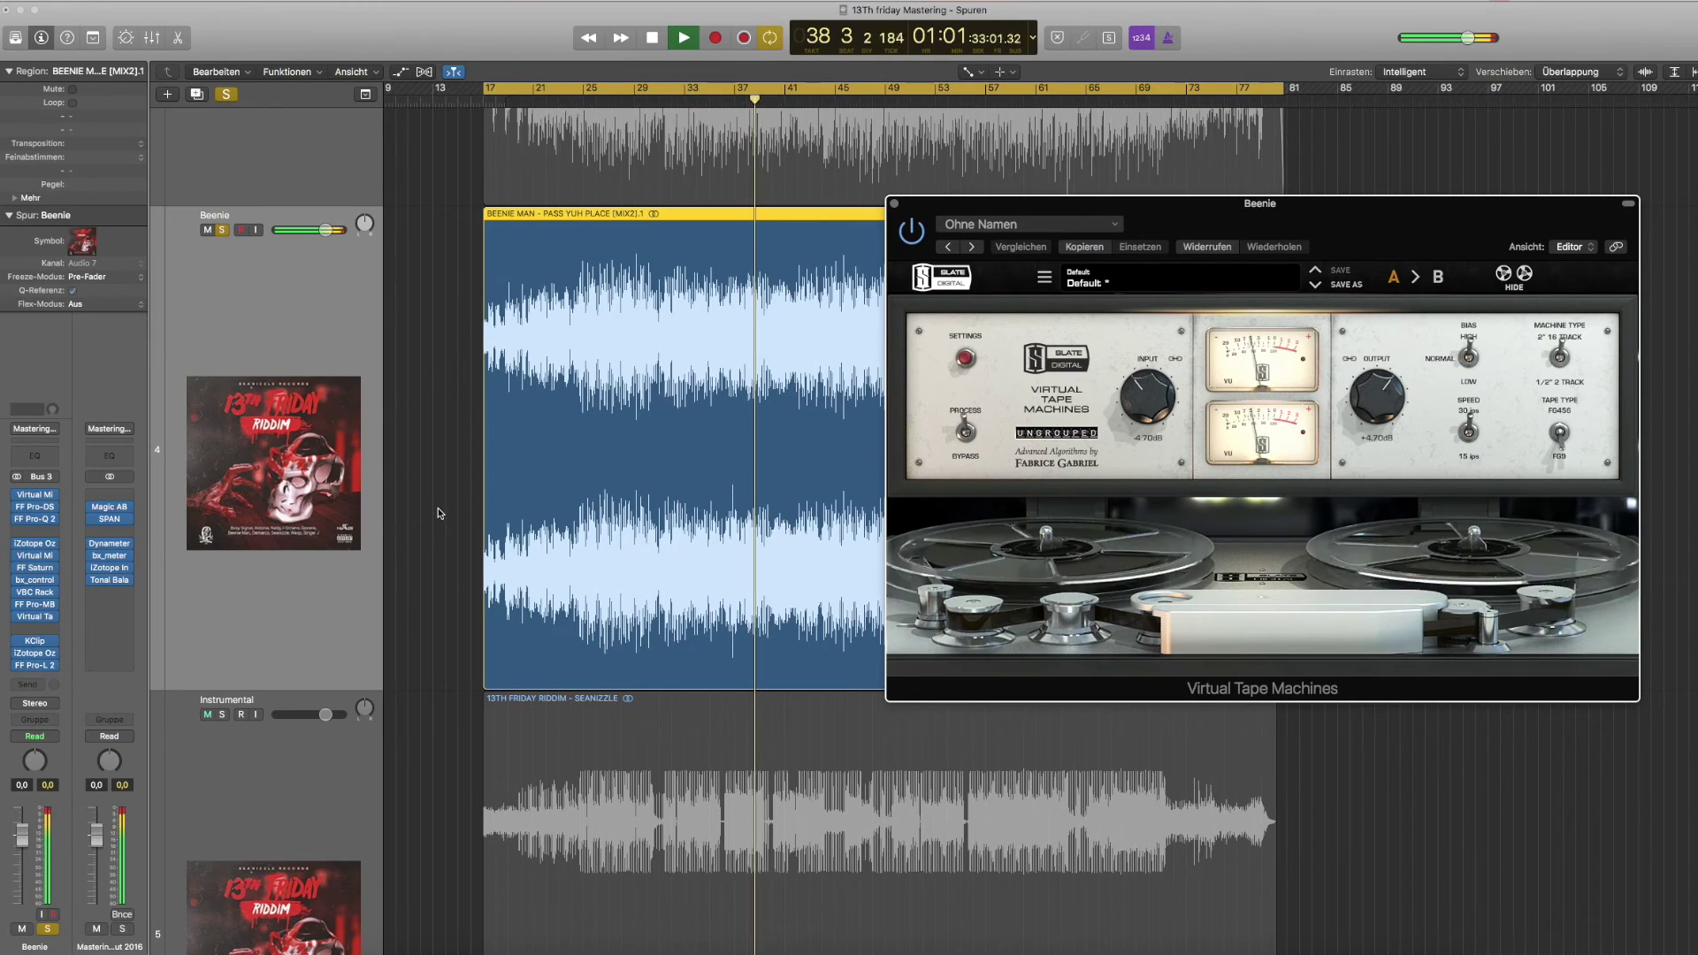
pyautogui.scroll(-5, 438, 507)
pyautogui.scroll(2, 437, 508)
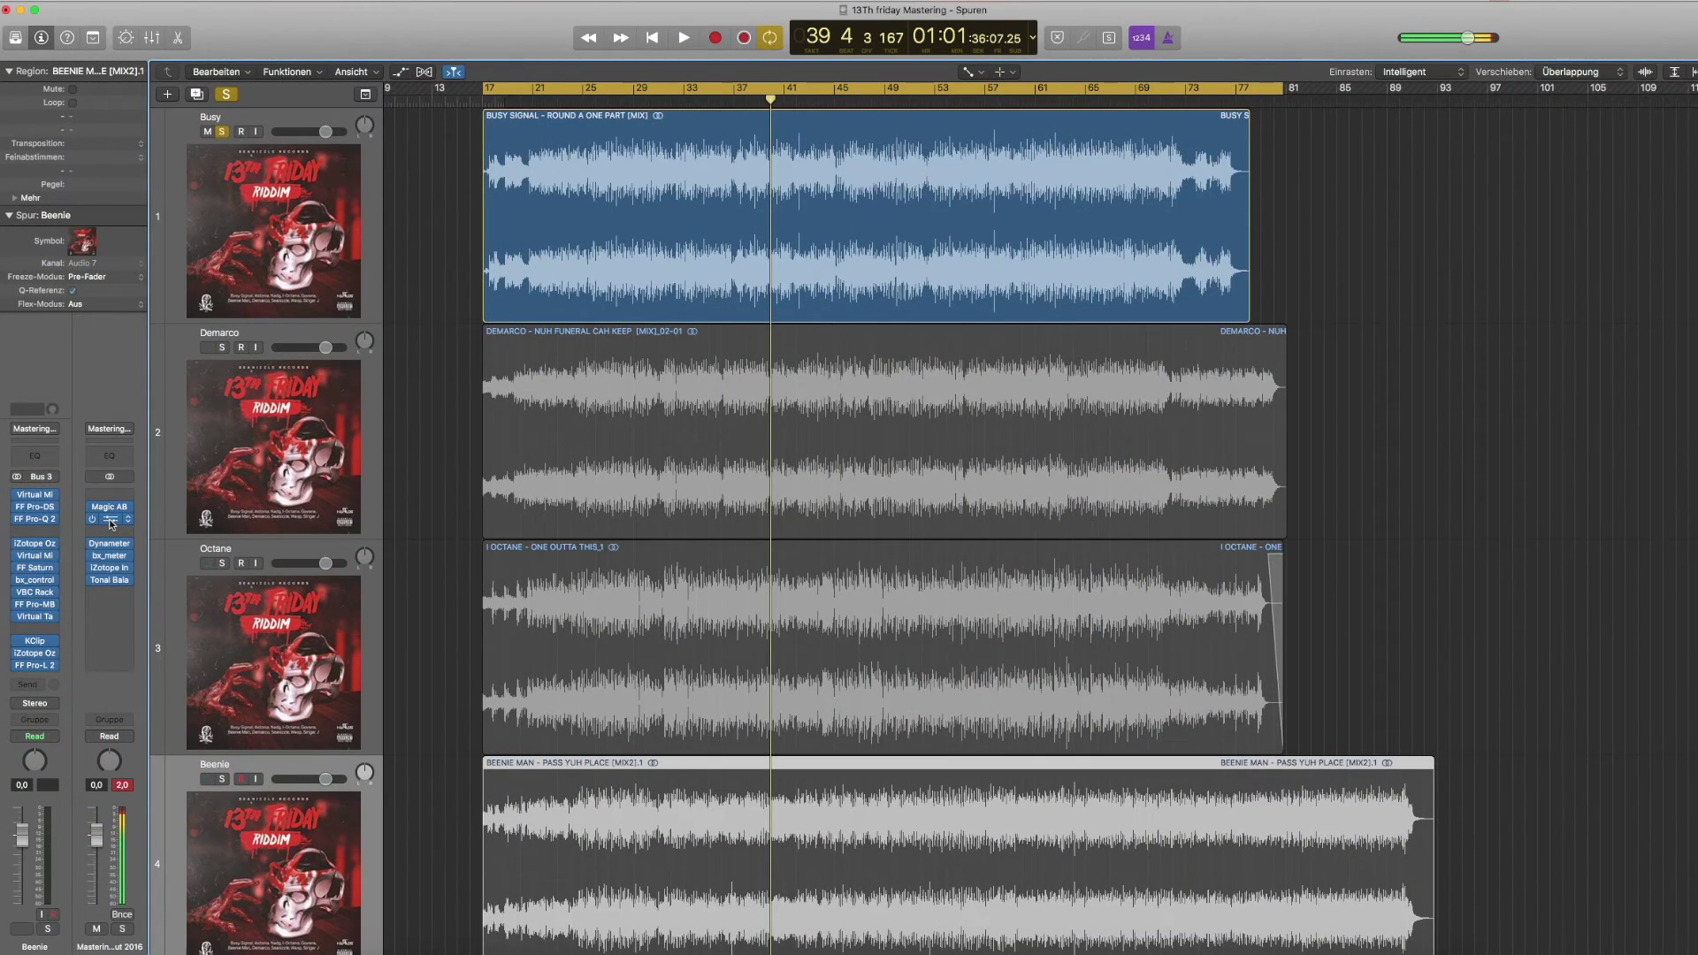